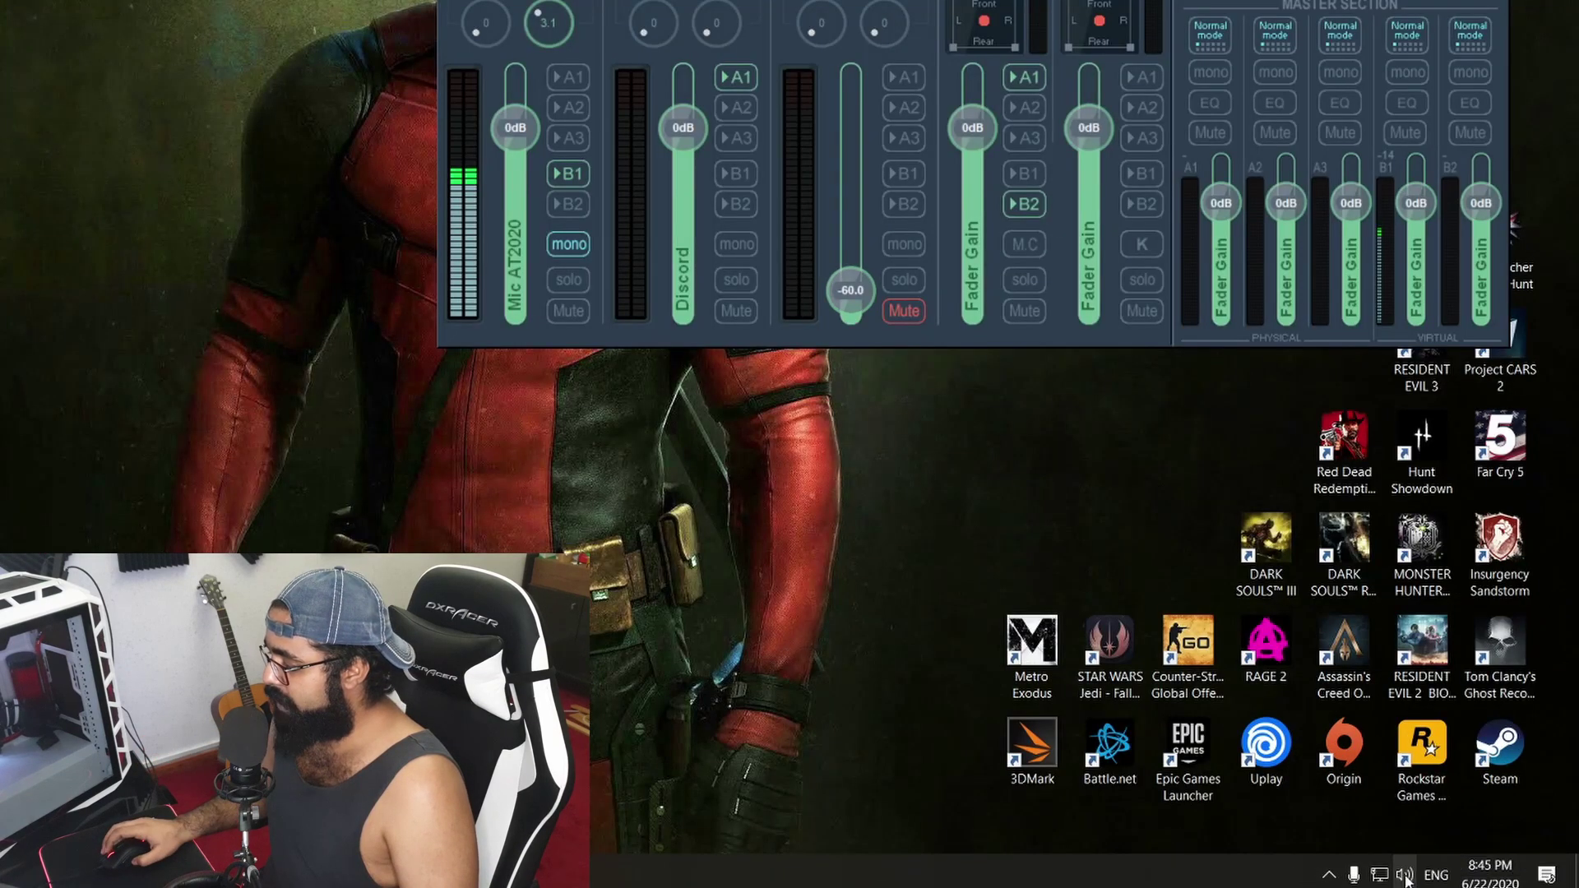
# - Open the Windows sound settings and choose VoiceMeeter Input (VB-Audio VoiceMeeter VAIO) as the output device
pyautogui.rightClick(1450, 875)
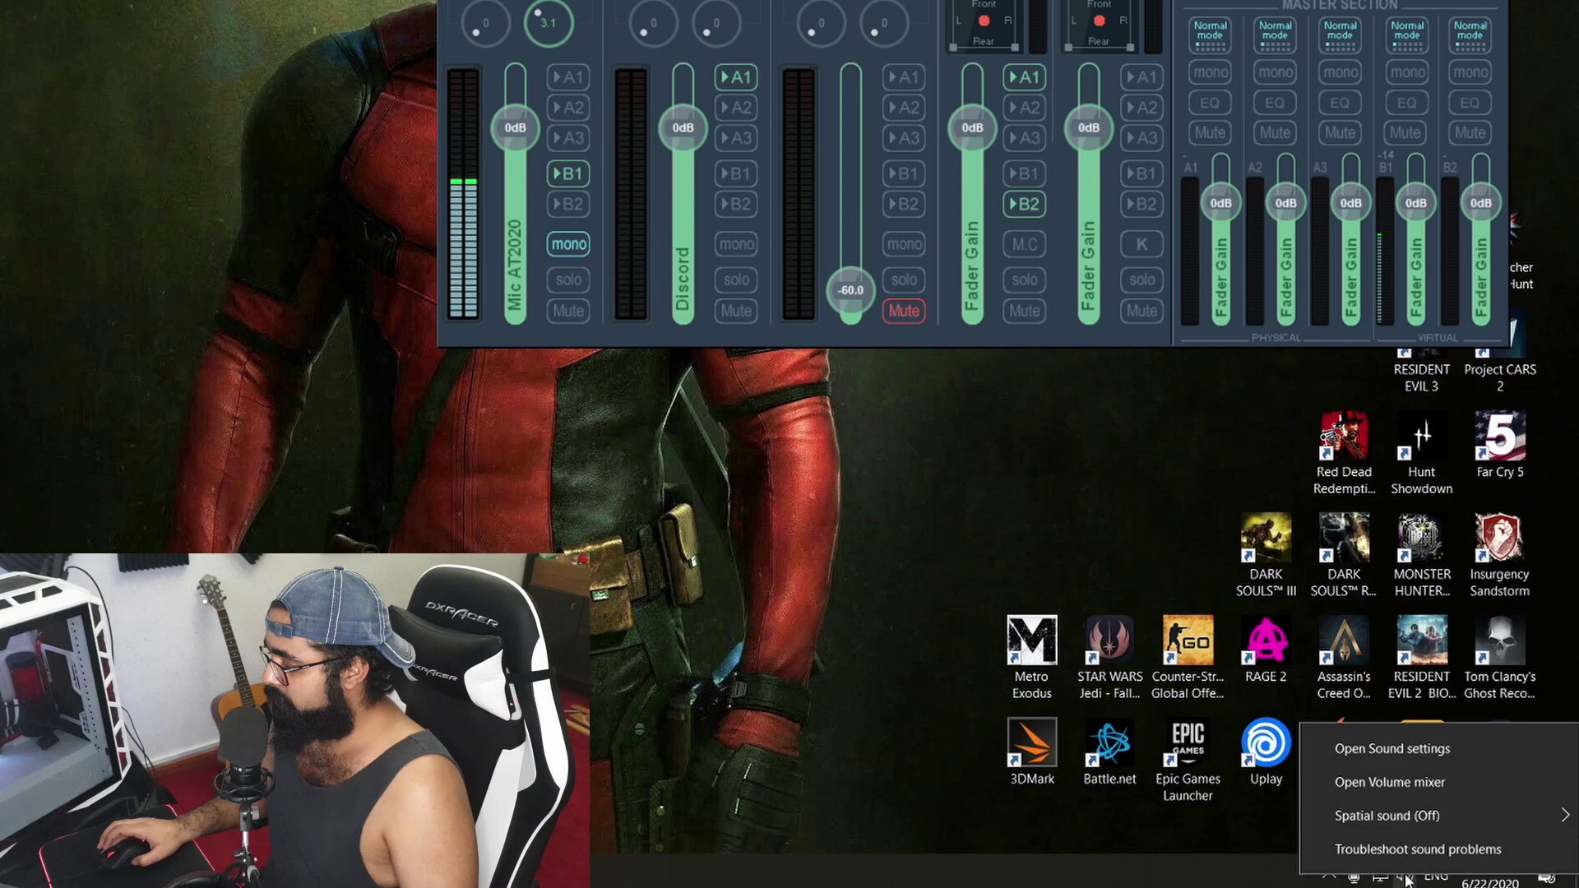
pyautogui.click(1394, 754)
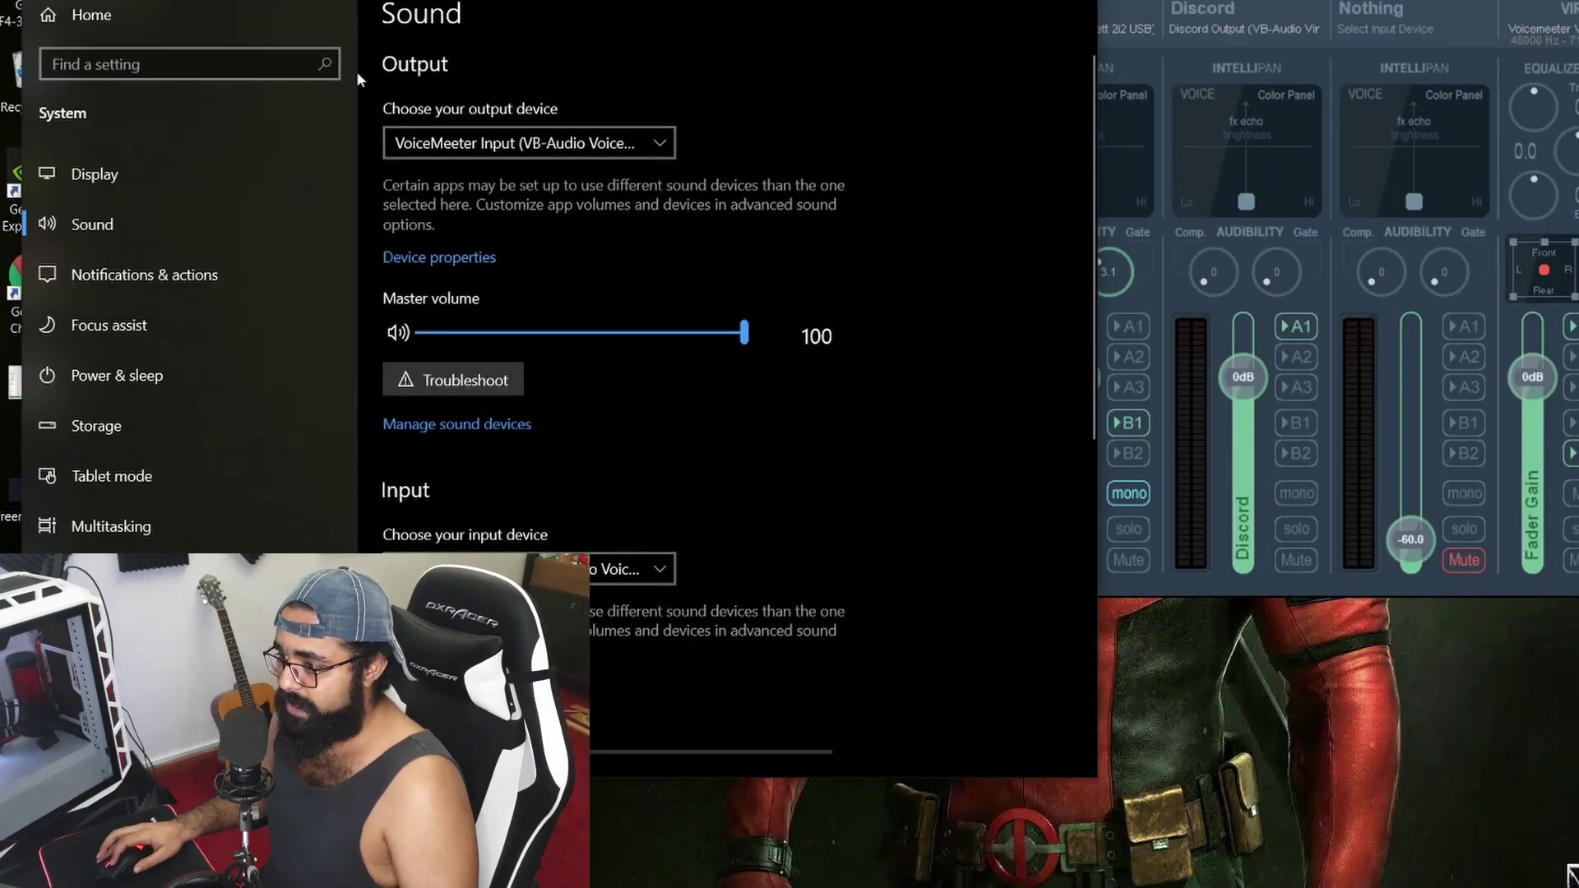
pyautogui.click(417, 152)
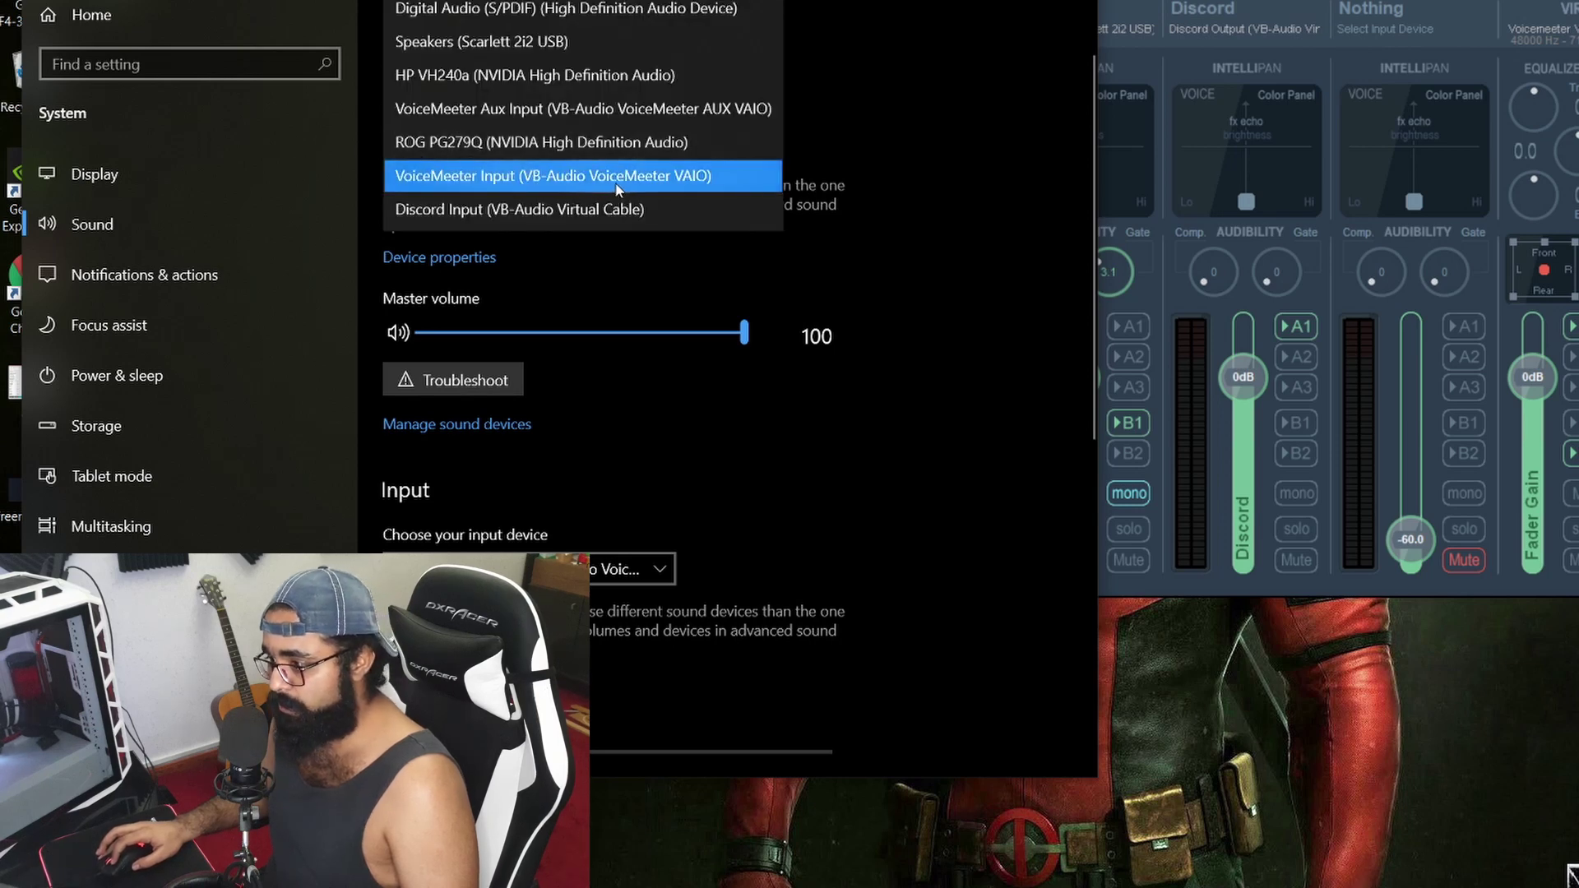
pyautogui.click(723, 175)
# - Check which device is selected as the sound input among the available input devices
pyautogui.scroll(-5, 806, 303)
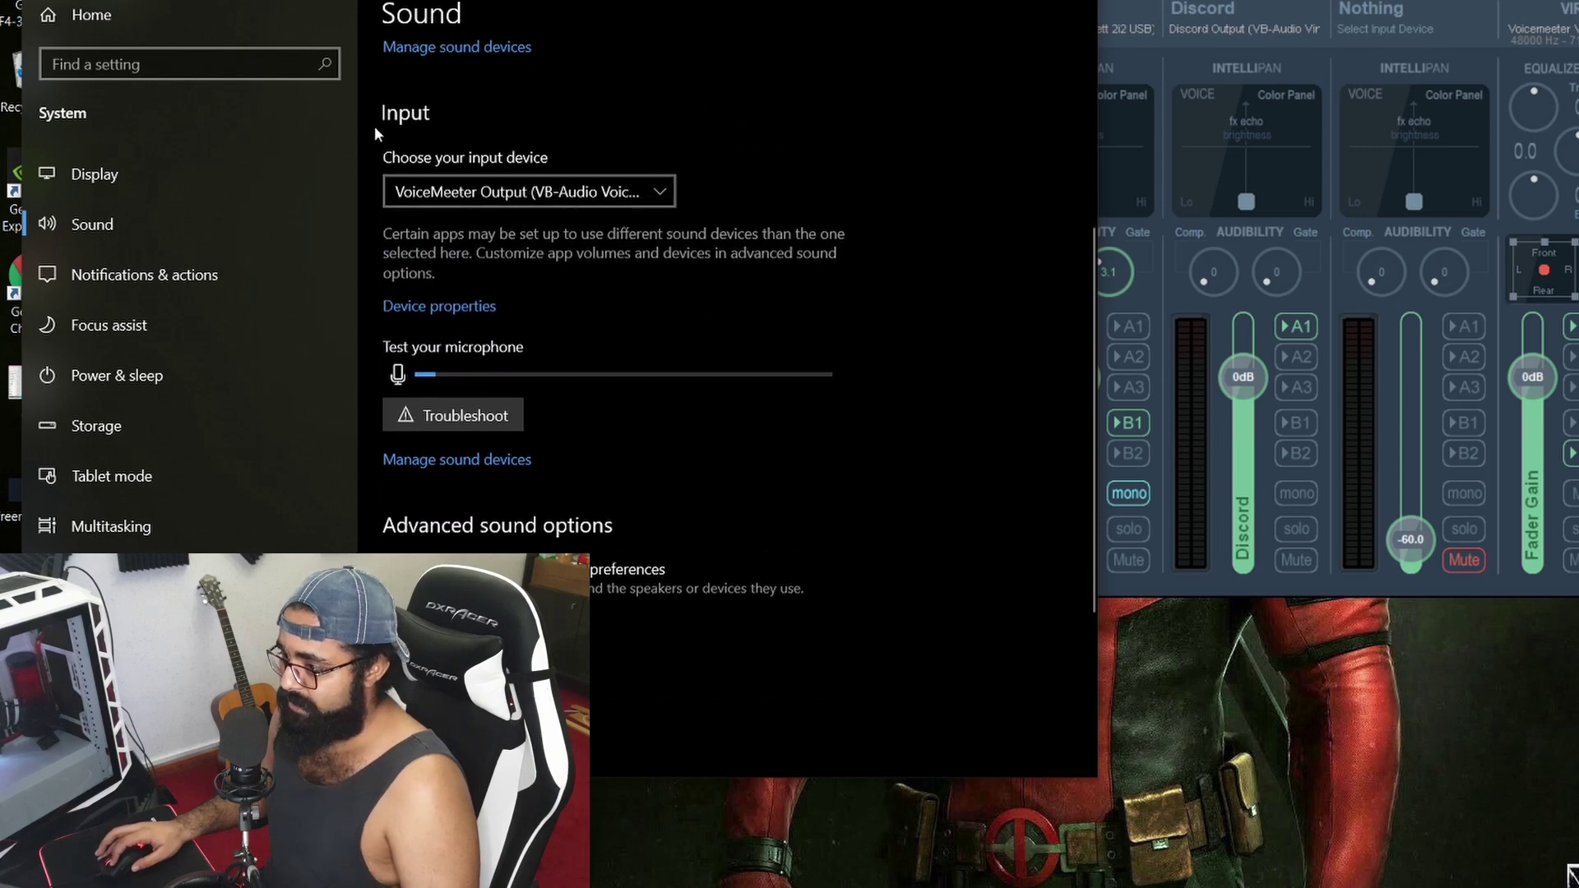
pyautogui.click(482, 202)
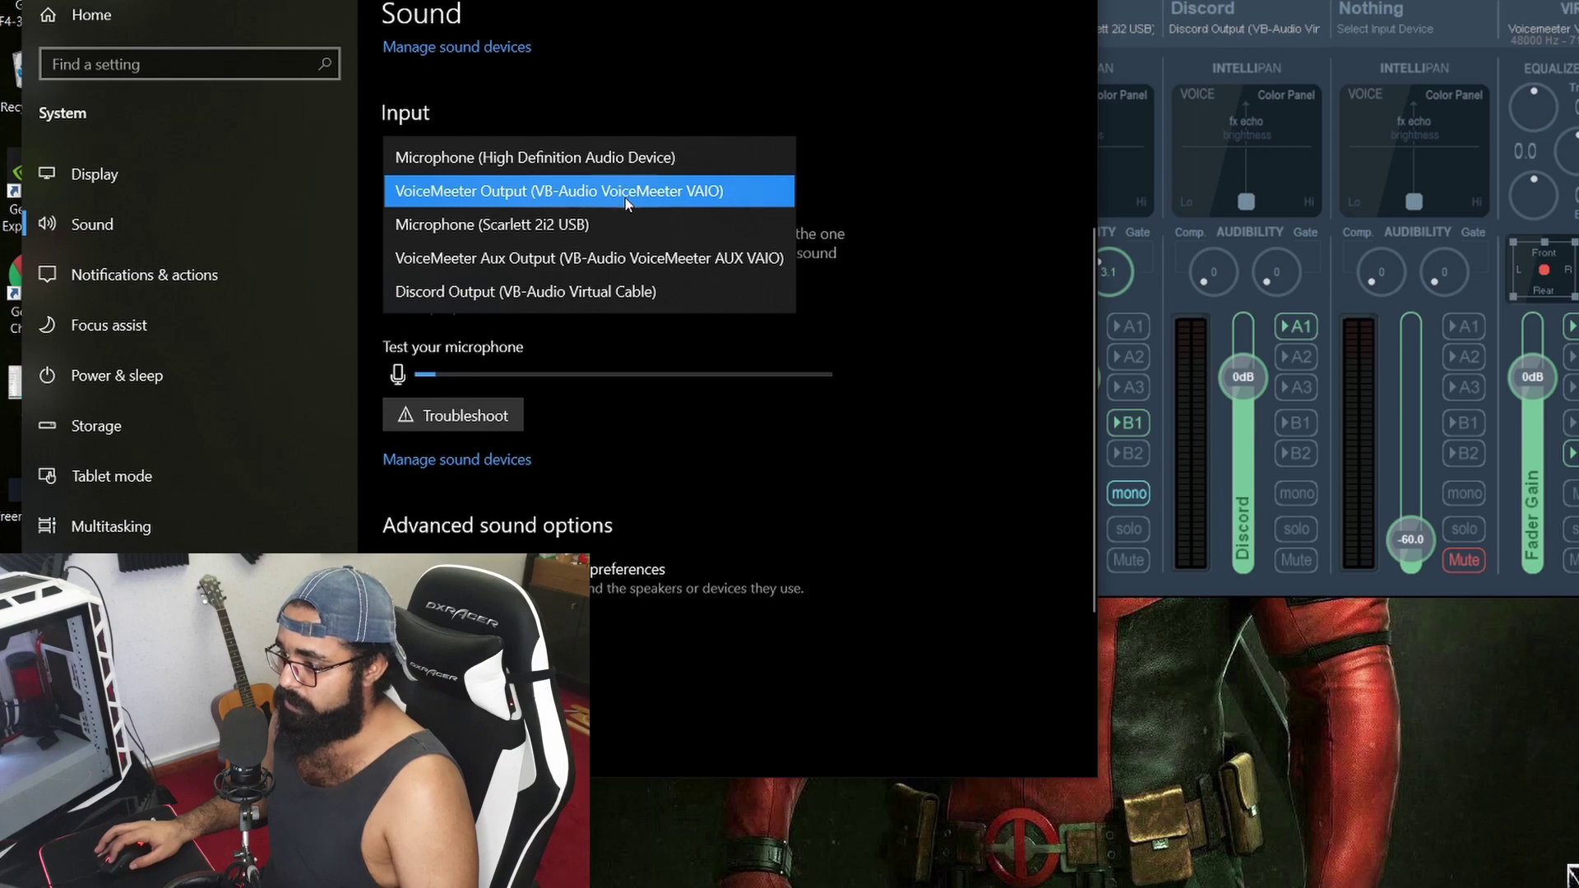
pyautogui.click(902, 184)
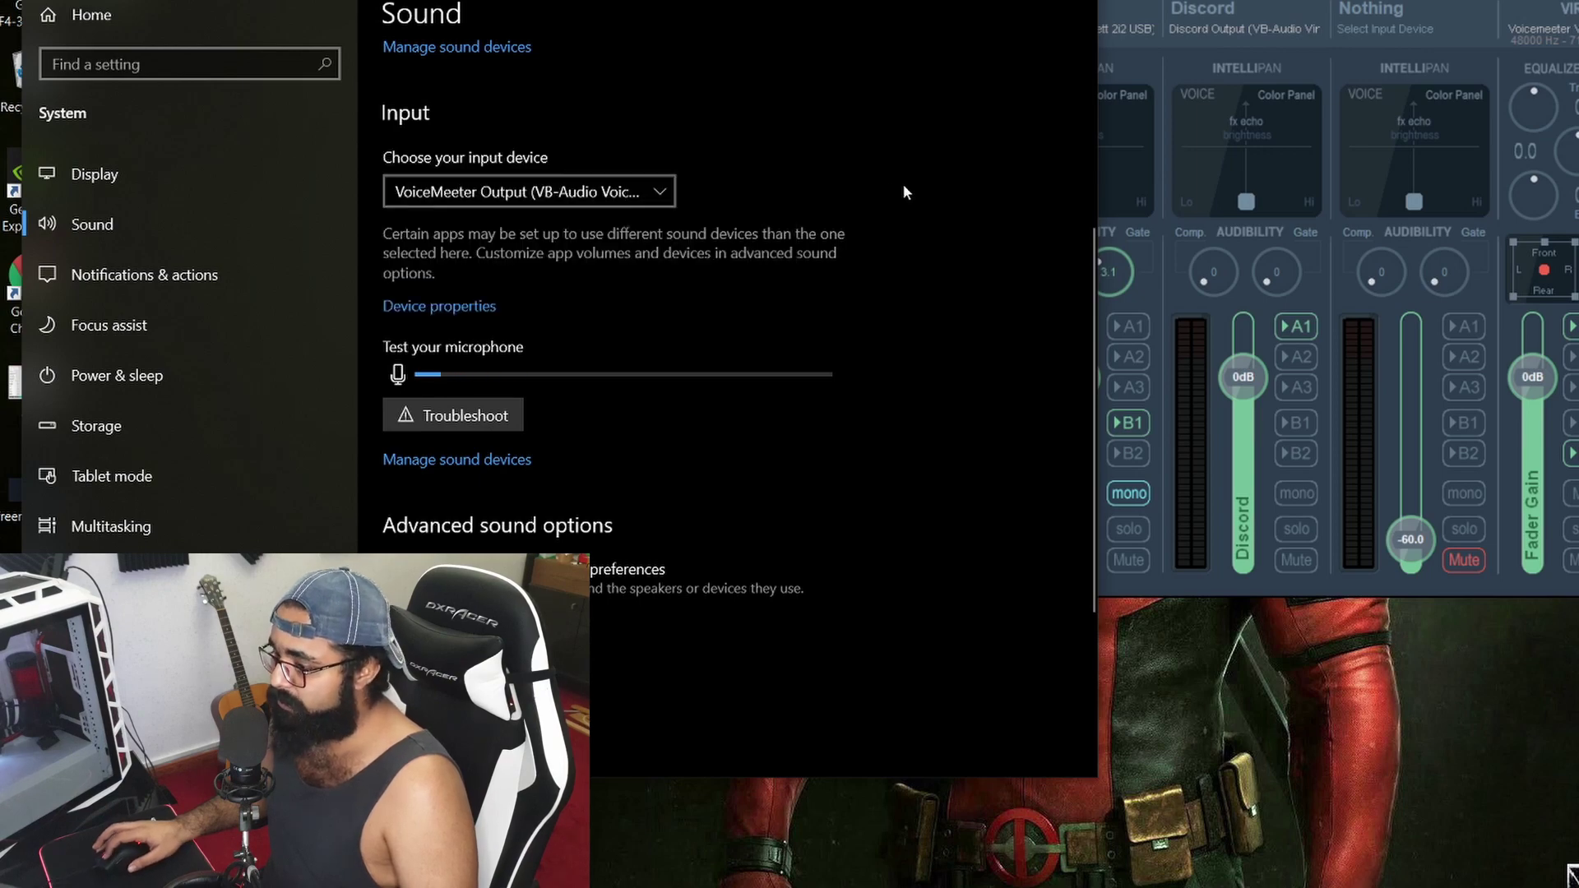
# - Open the Sound Control Panel from the related settings and move its window clear of the settings sidebar
pyautogui.scroll(-4, 728, 259)
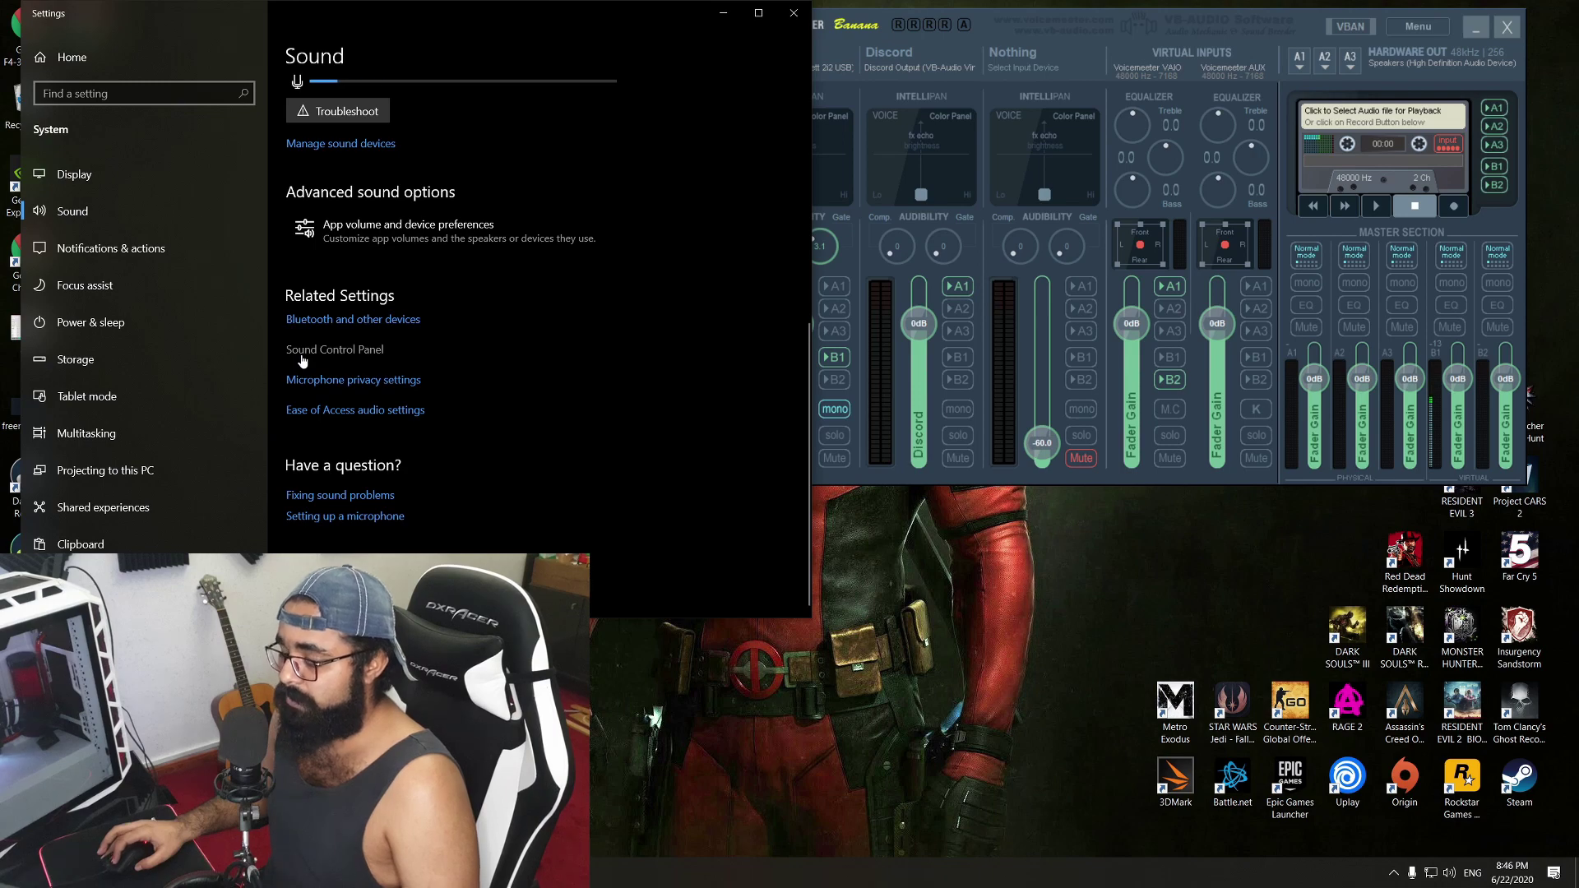
pyautogui.click(302, 354)
pyautogui.moveTo(172, 47); pyautogui.dragTo(674, 76)
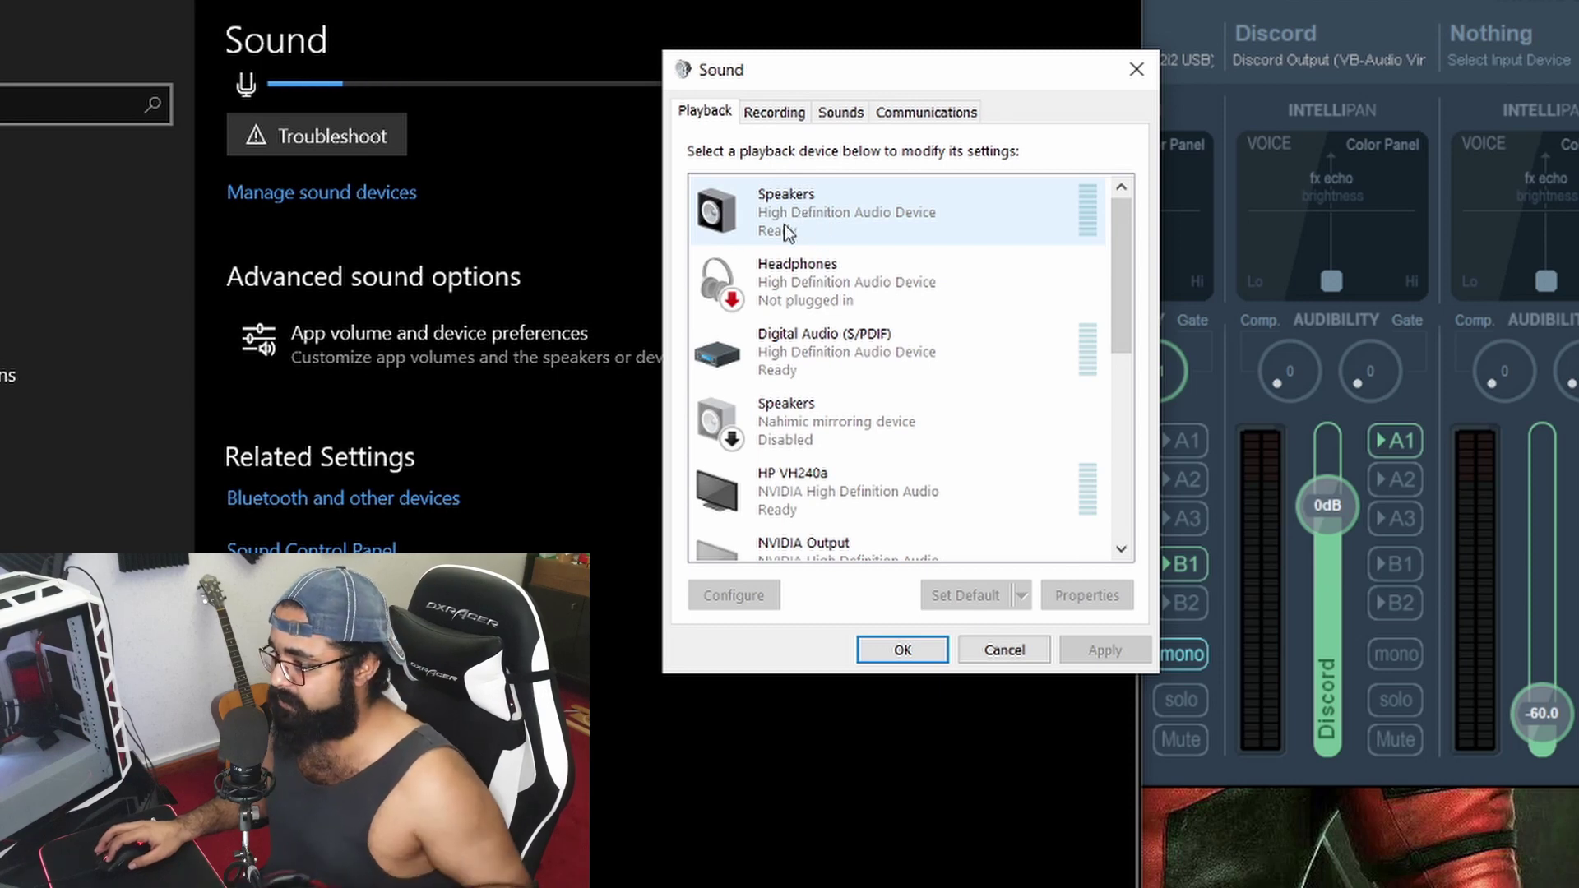
# - Check the default format of the Scarlett 2i2 USB speakers in their advanced playback properties
pyautogui.click(790, 225)
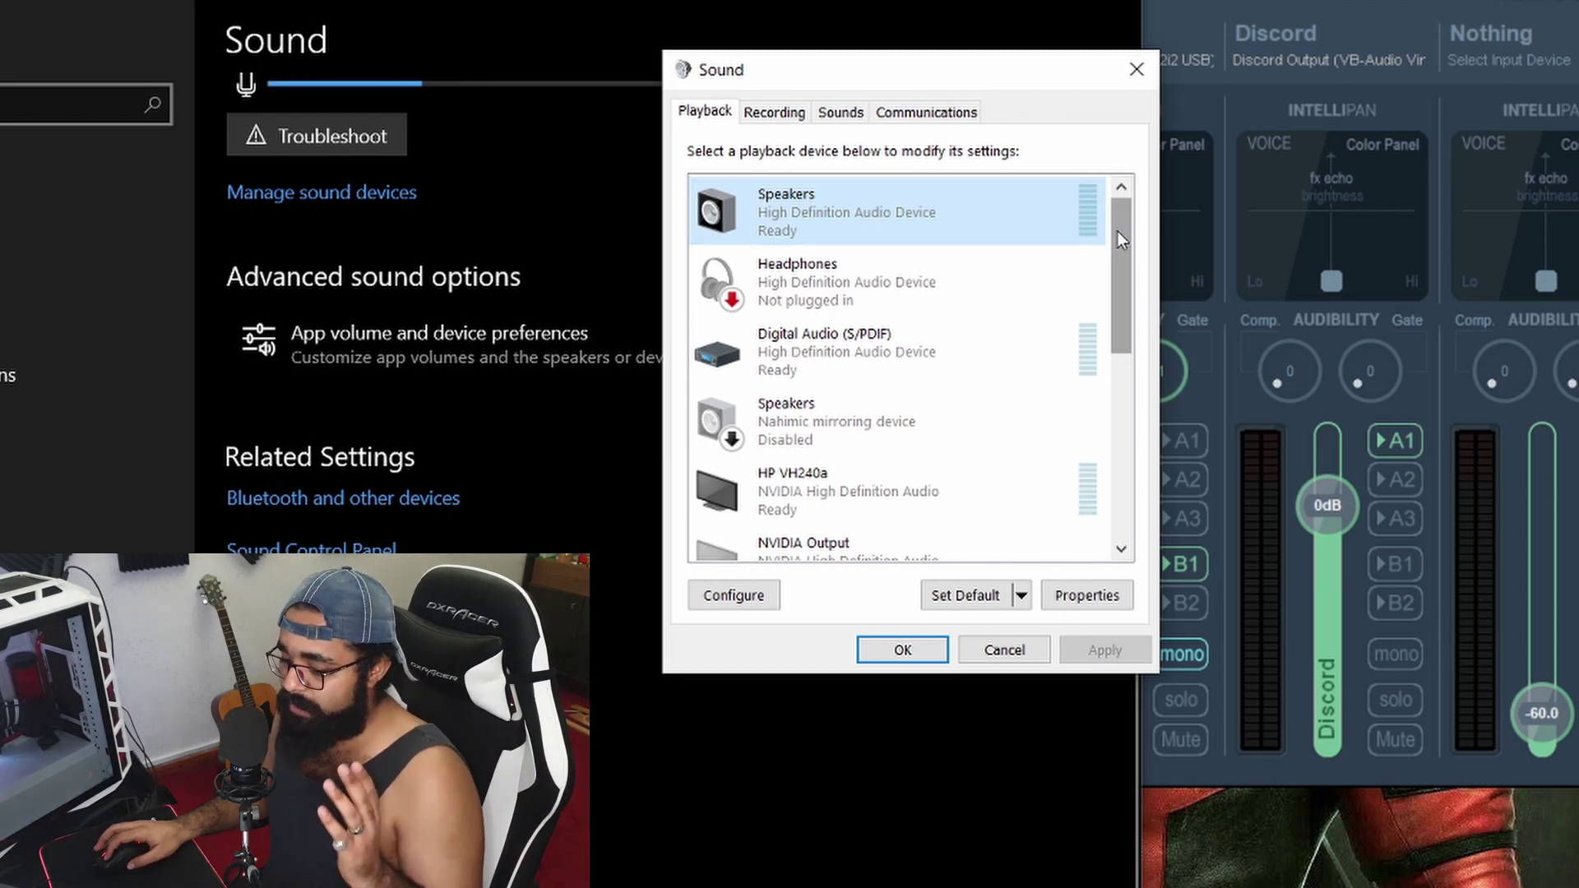
pyautogui.moveTo(1118, 230); pyautogui.dragTo(1137, 421)
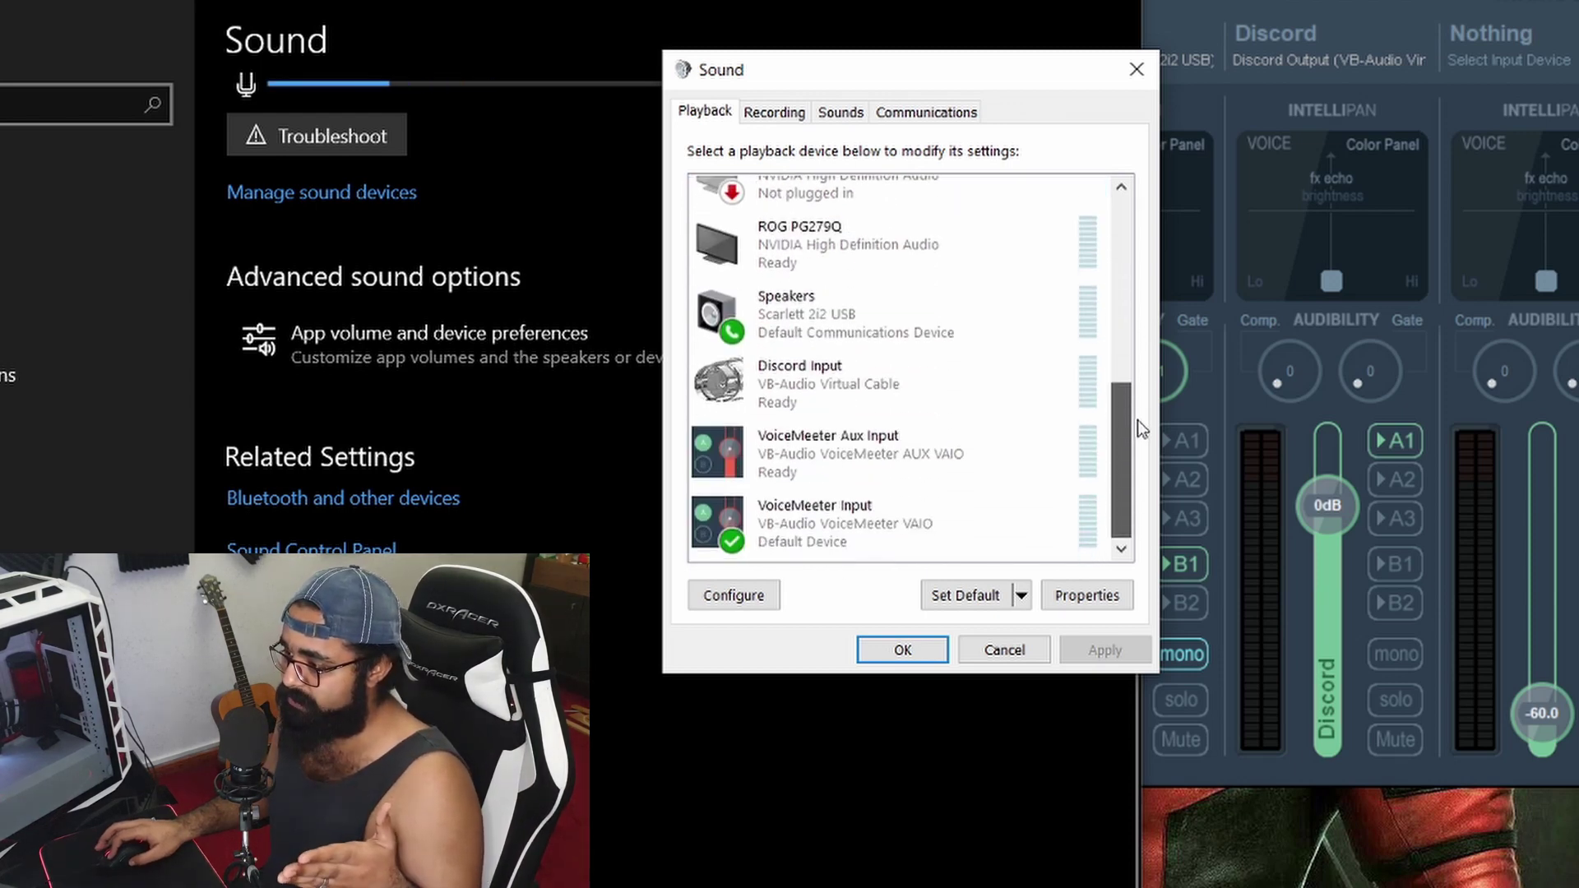
pyautogui.doubleClick(830, 319)
pyautogui.click(863, 211)
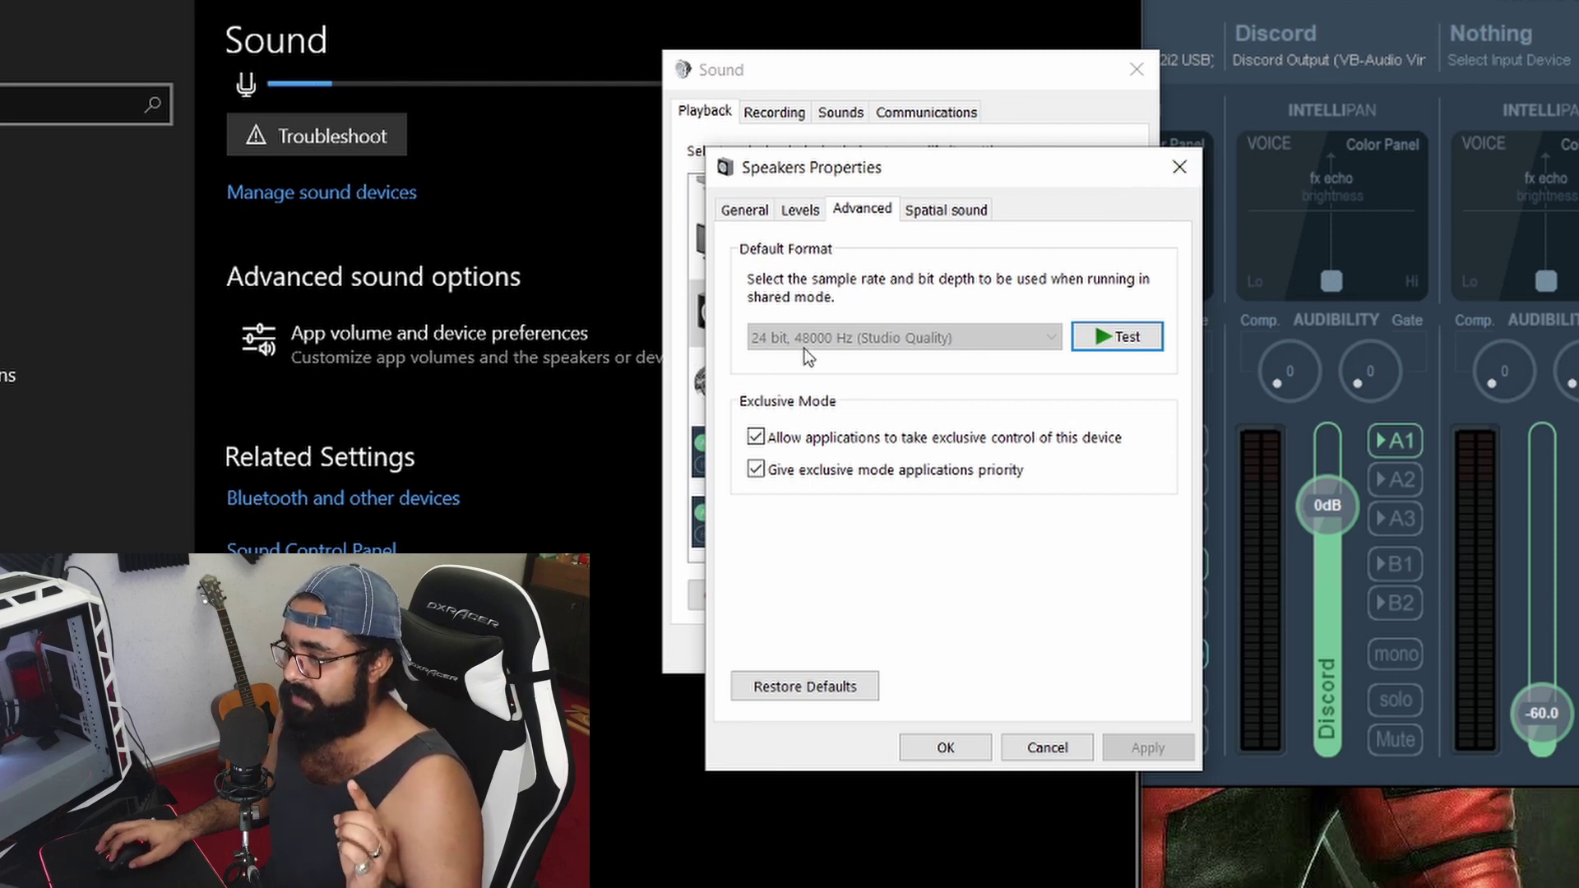
pyautogui.click(1180, 167)
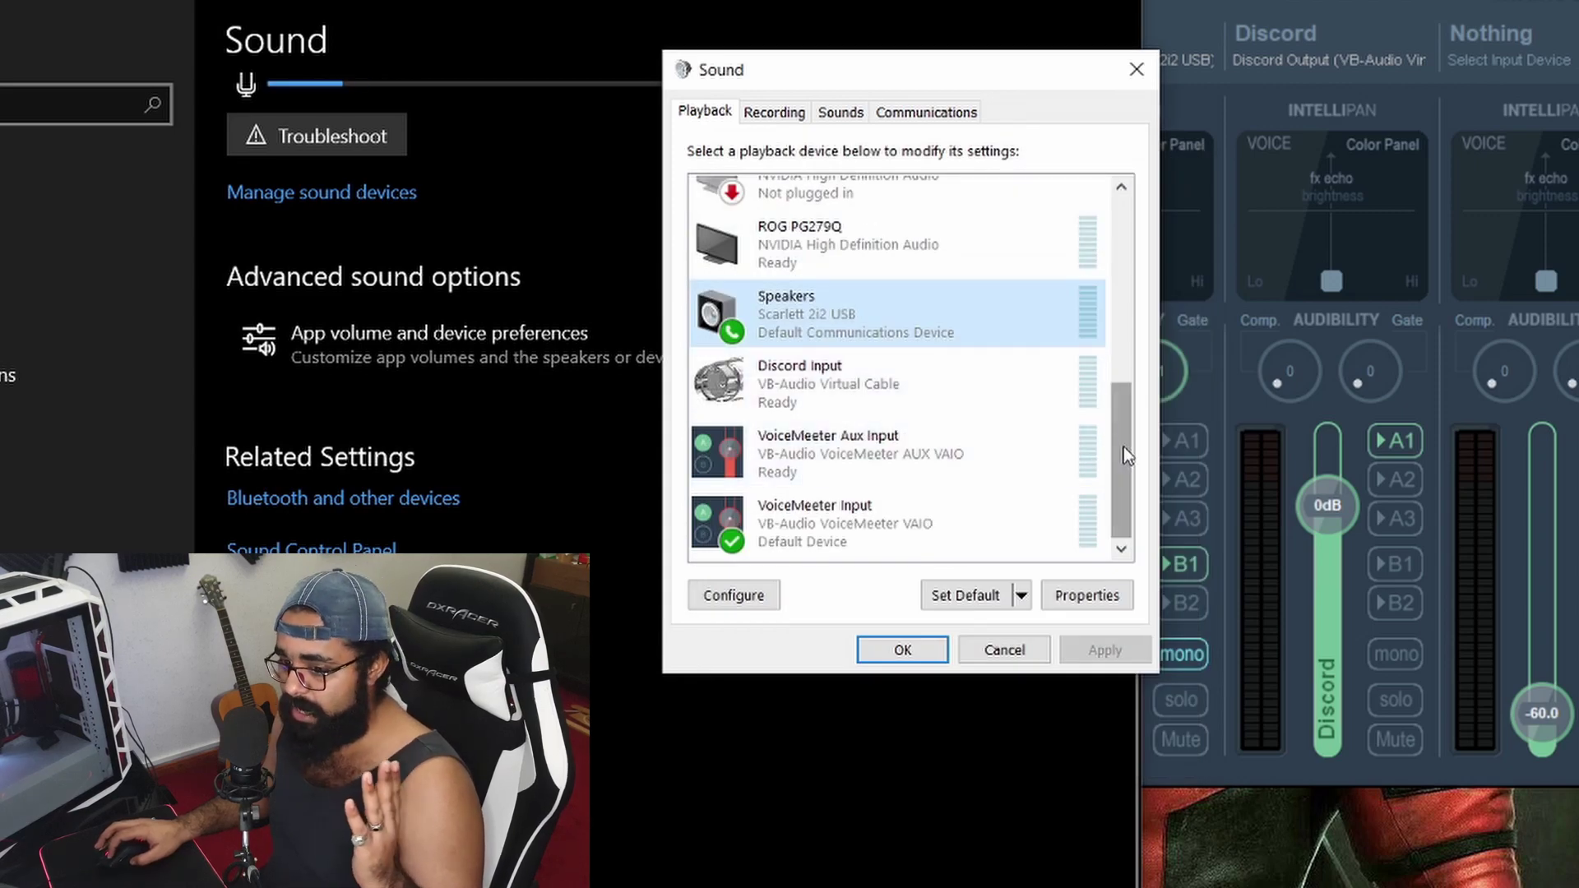
# - Check the default format and volume level of the High Definition Audio Device speakers in their playback properties
pyautogui.moveTo(1127, 455); pyautogui.dragTo(1135, 365)
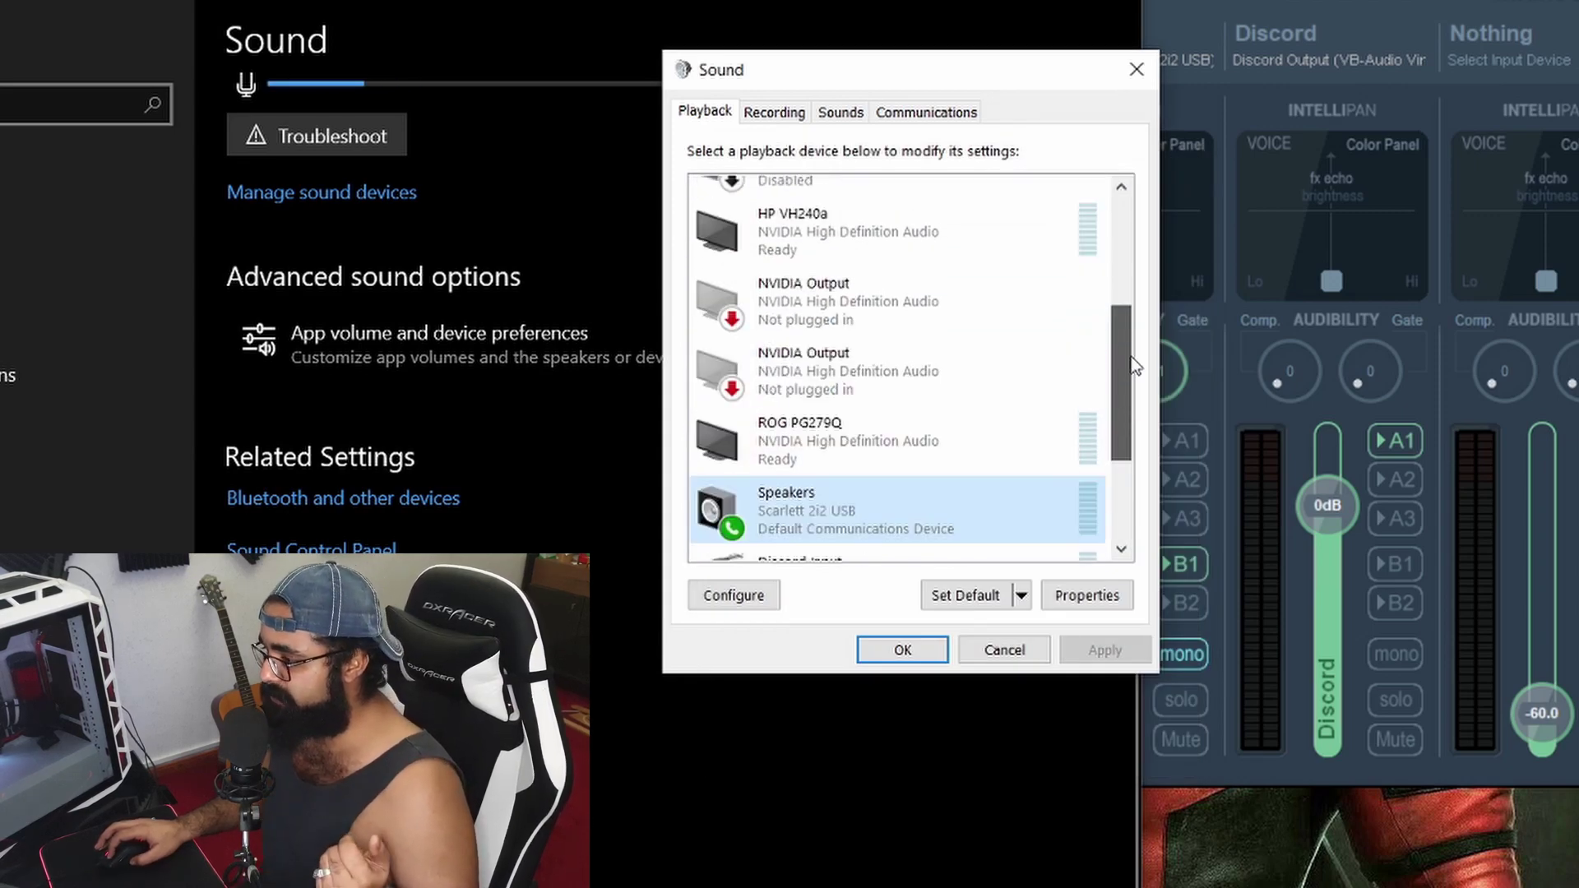
pyautogui.scroll(3, 1135, 364)
pyautogui.doubleClick(874, 187)
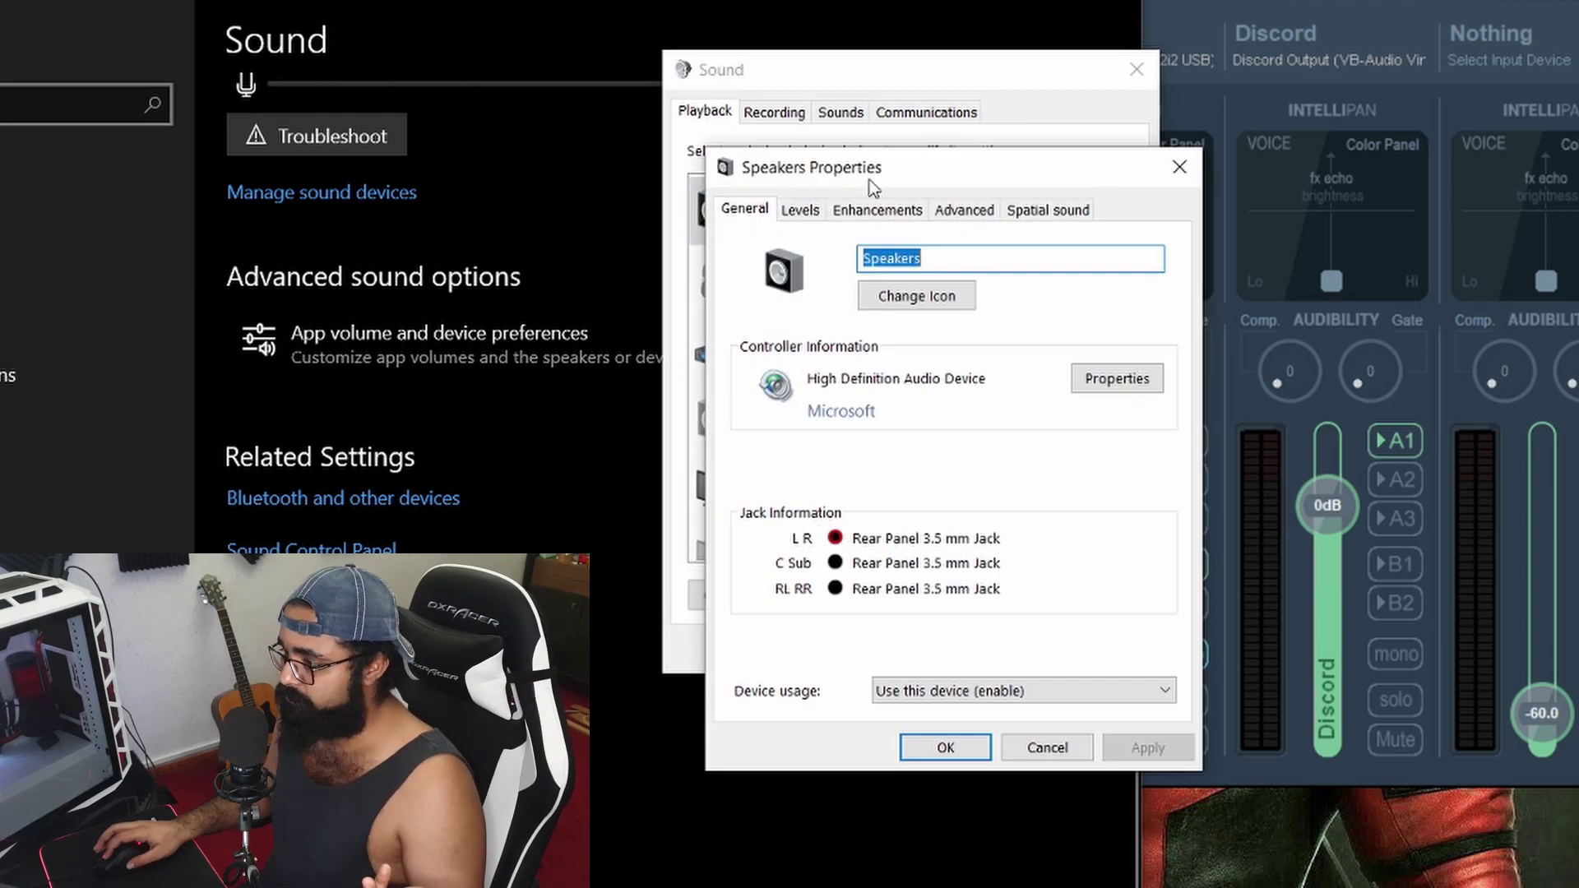
pyautogui.click(964, 211)
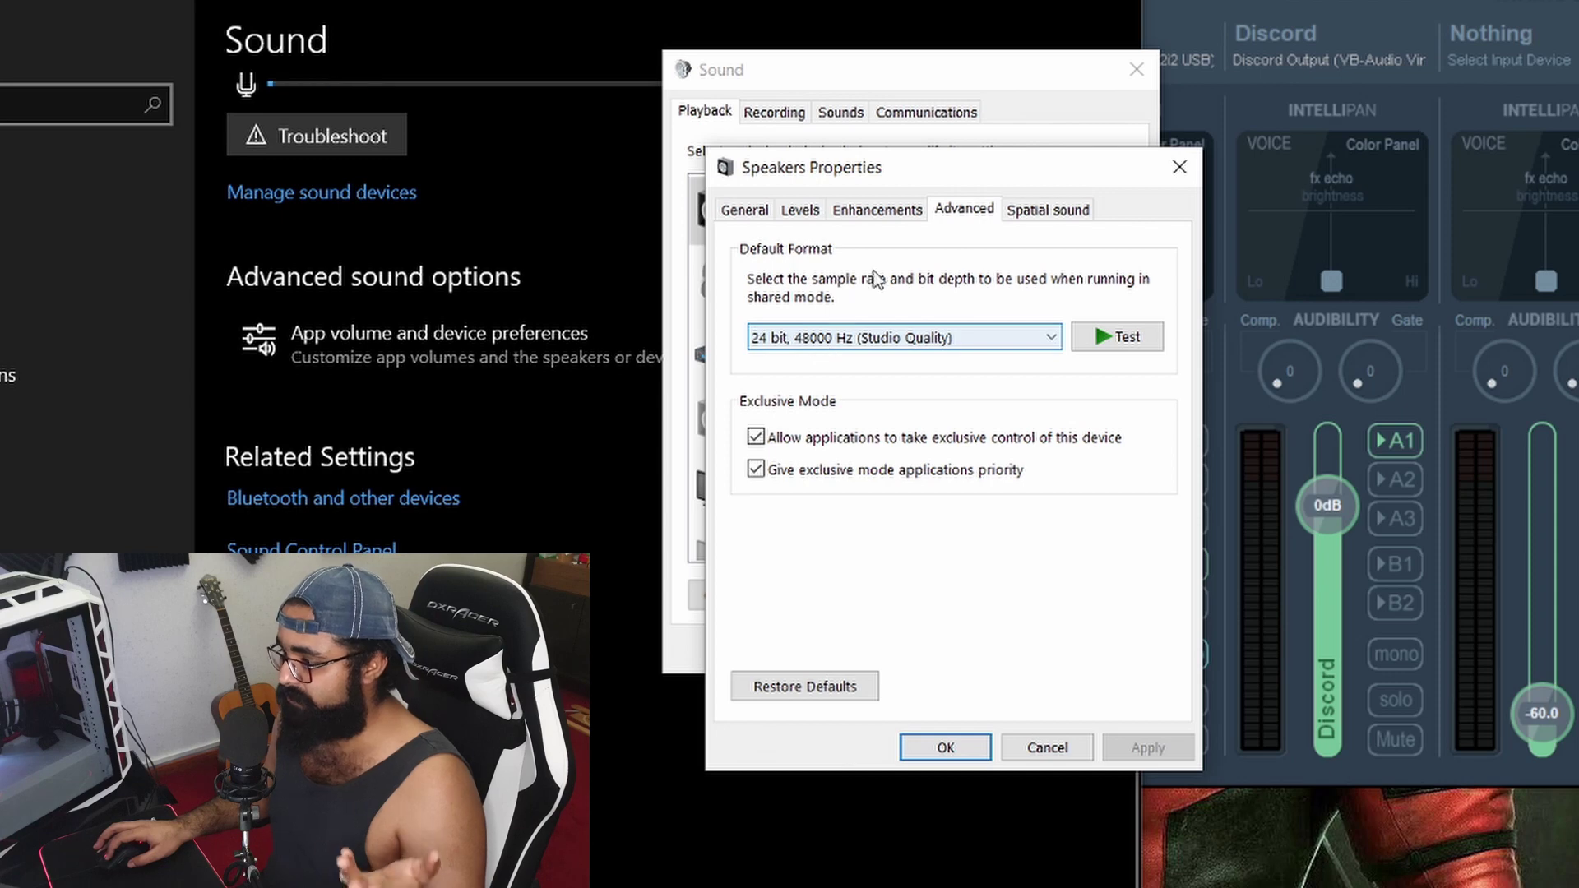
pyautogui.click(841, 216)
pyautogui.click(800, 212)
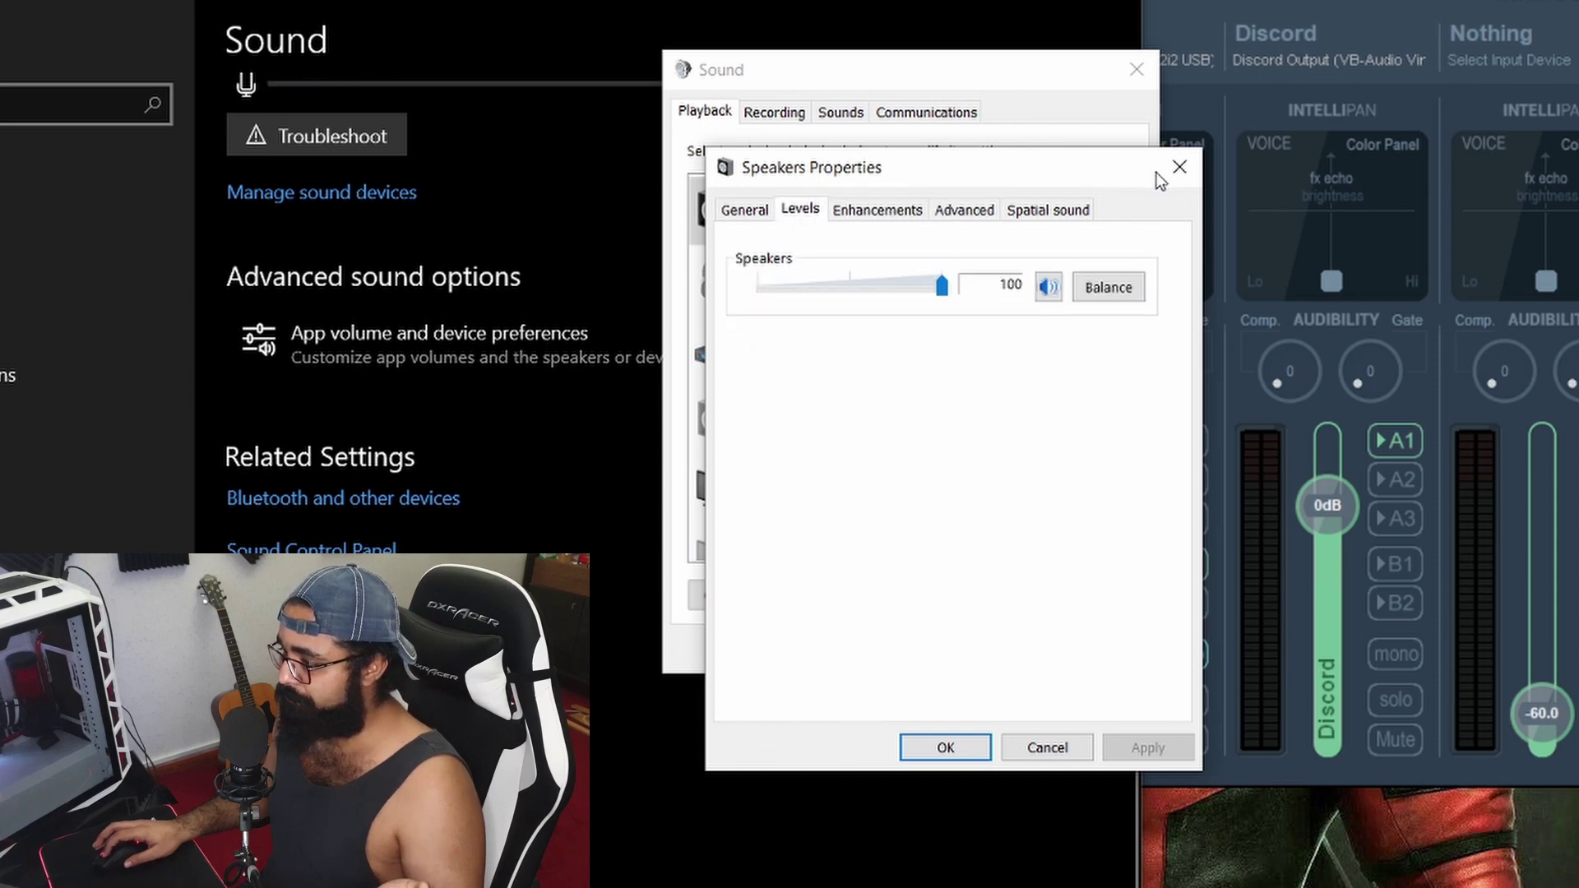
pyautogui.click(1180, 167)
# - Check the device name and default format of the VB-Audio Virtual Cable playback device, Discord Input
pyautogui.moveTo(1129, 253); pyautogui.dragTo(1127, 438)
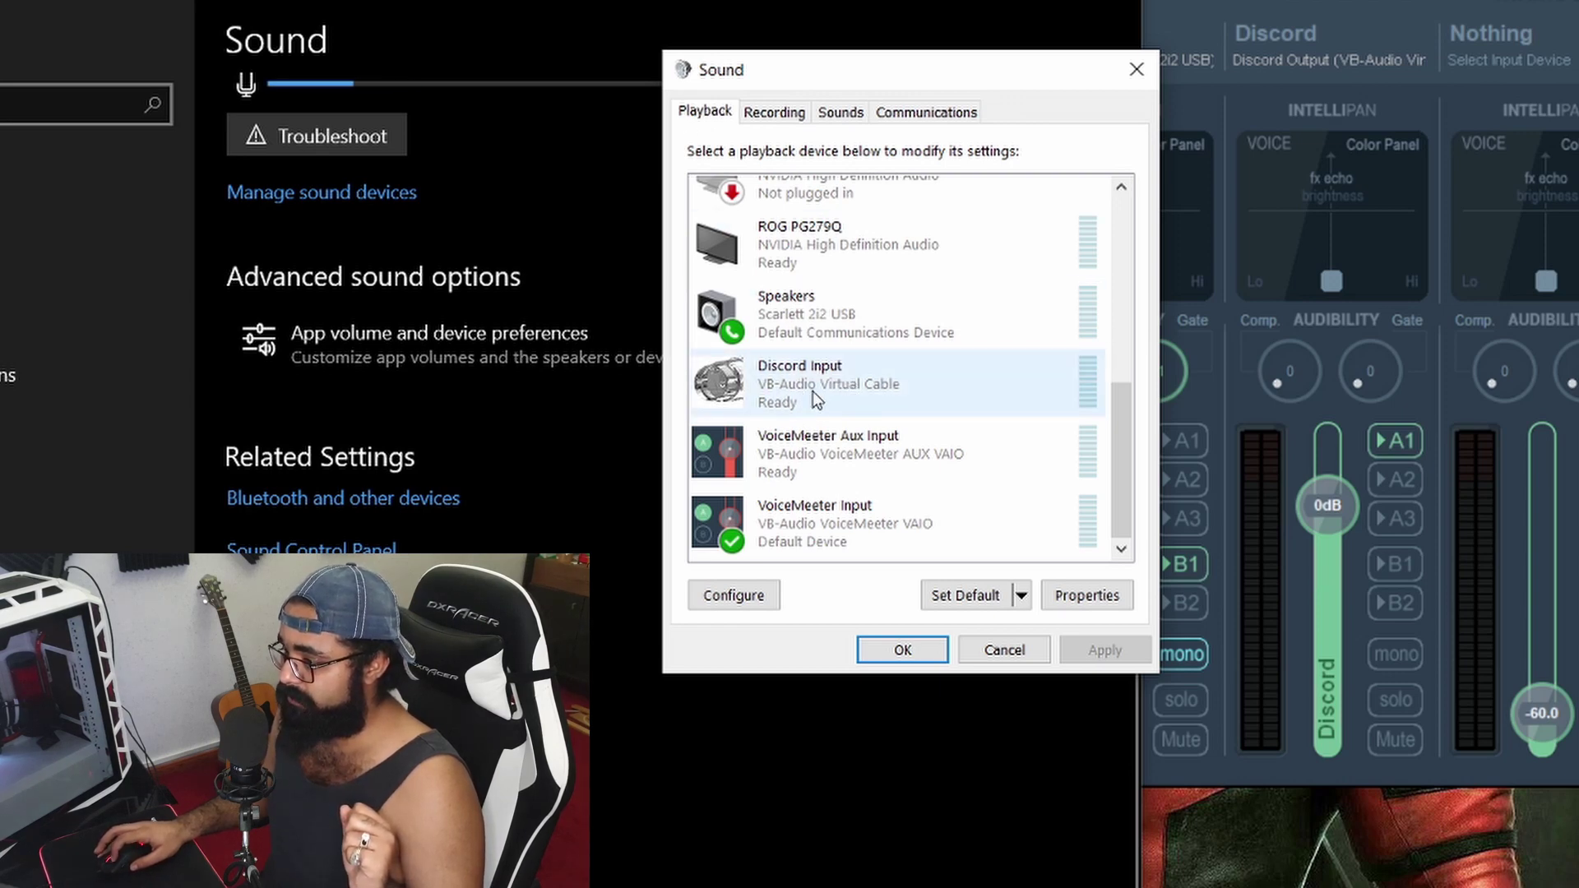
pyautogui.doubleClick(836, 403)
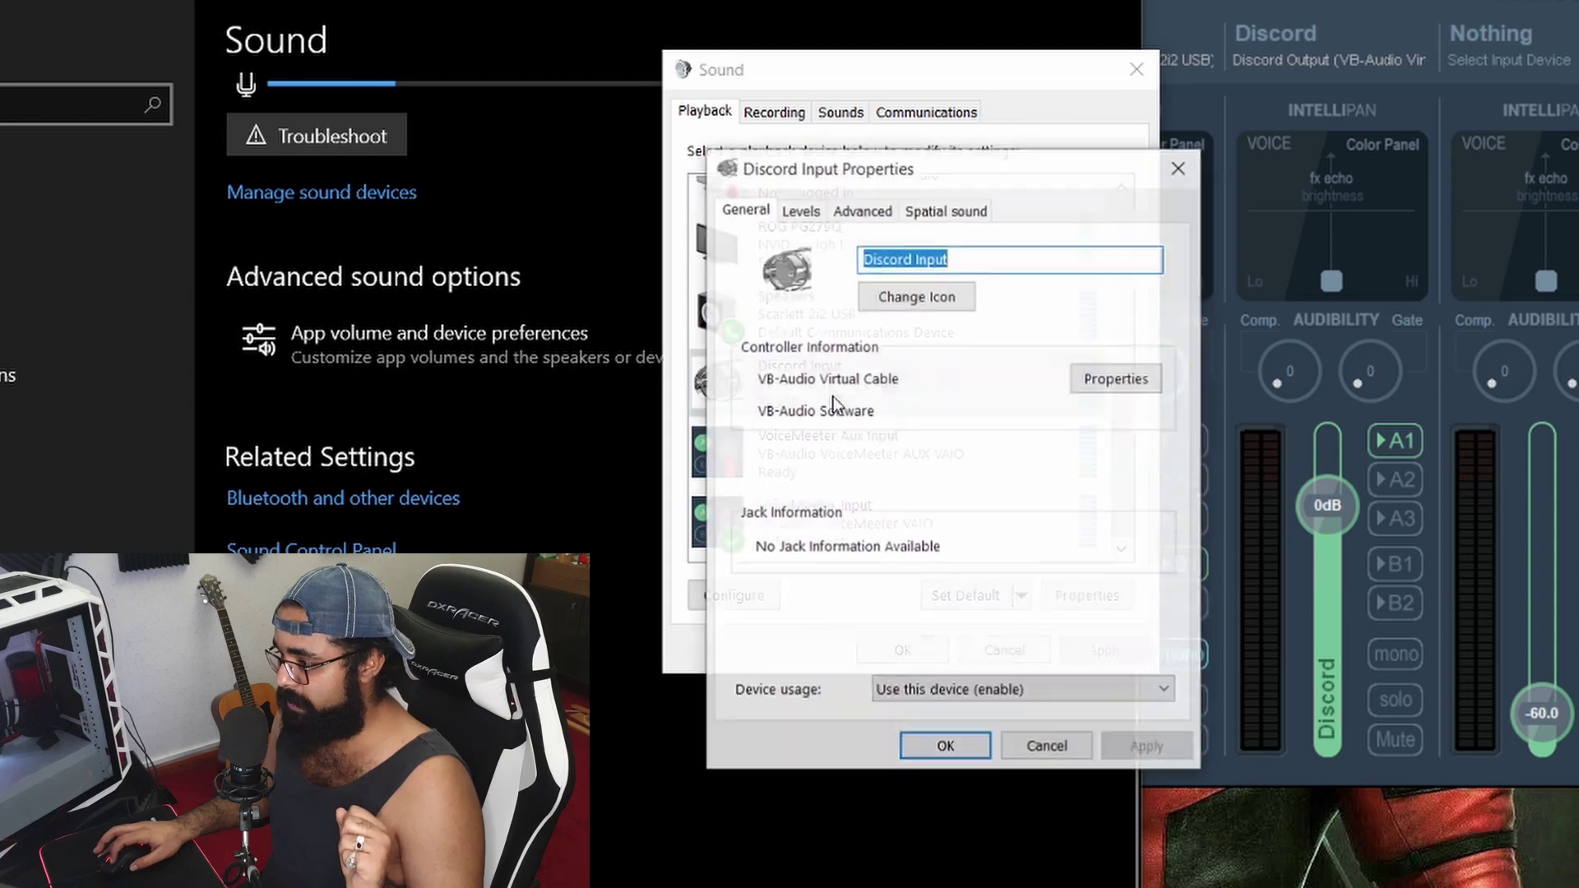
pyautogui.click(1012, 258)
pyautogui.moveTo(1011, 258); pyautogui.dragTo(856, 258)
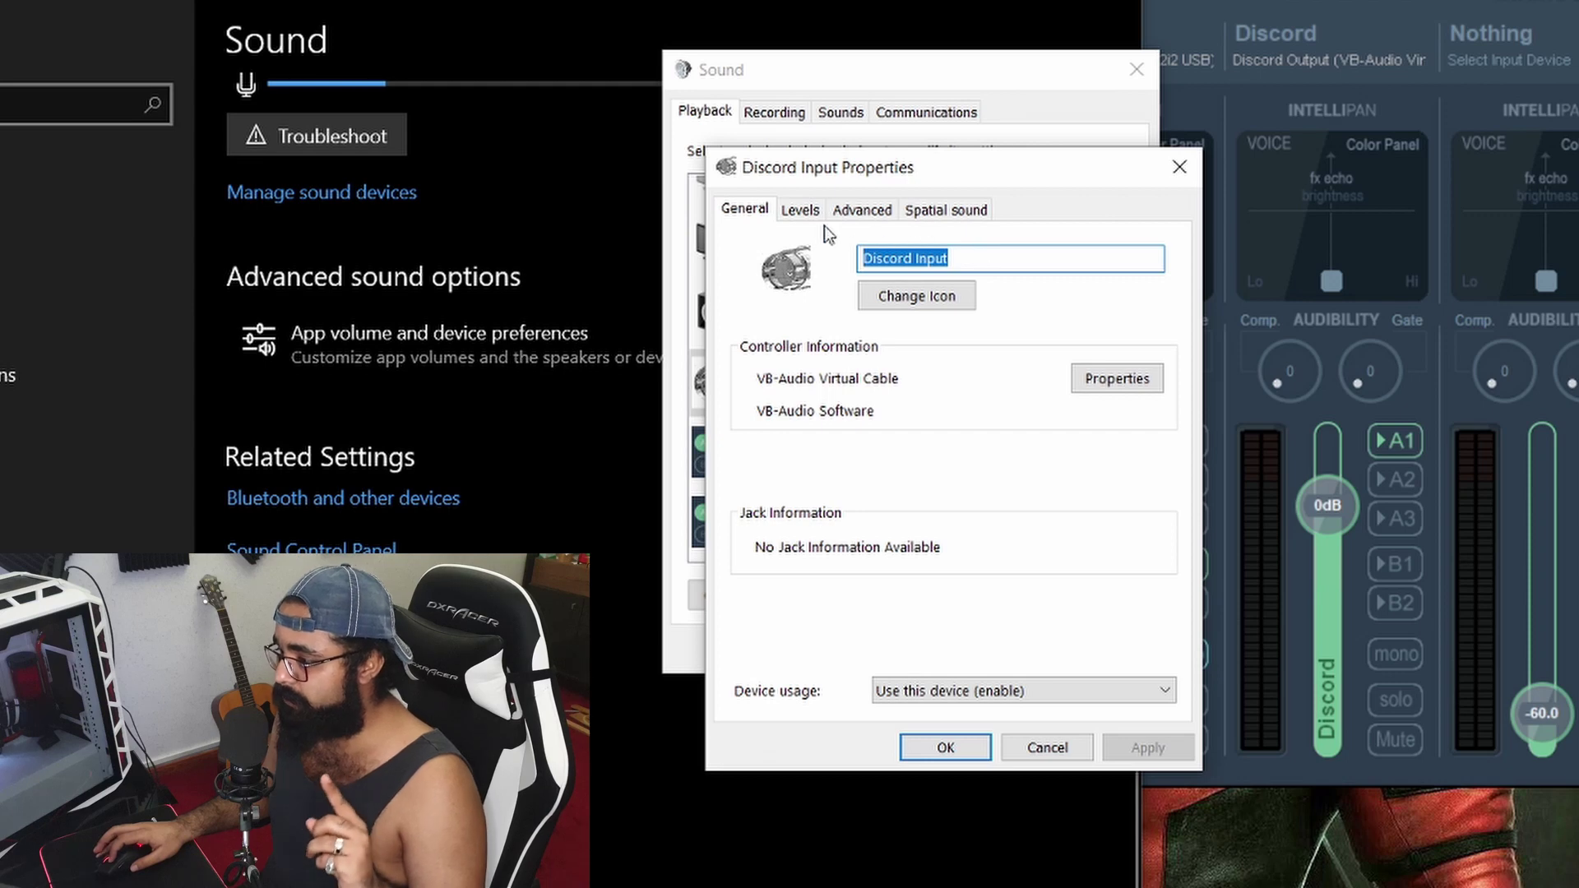
pyautogui.click(847, 212)
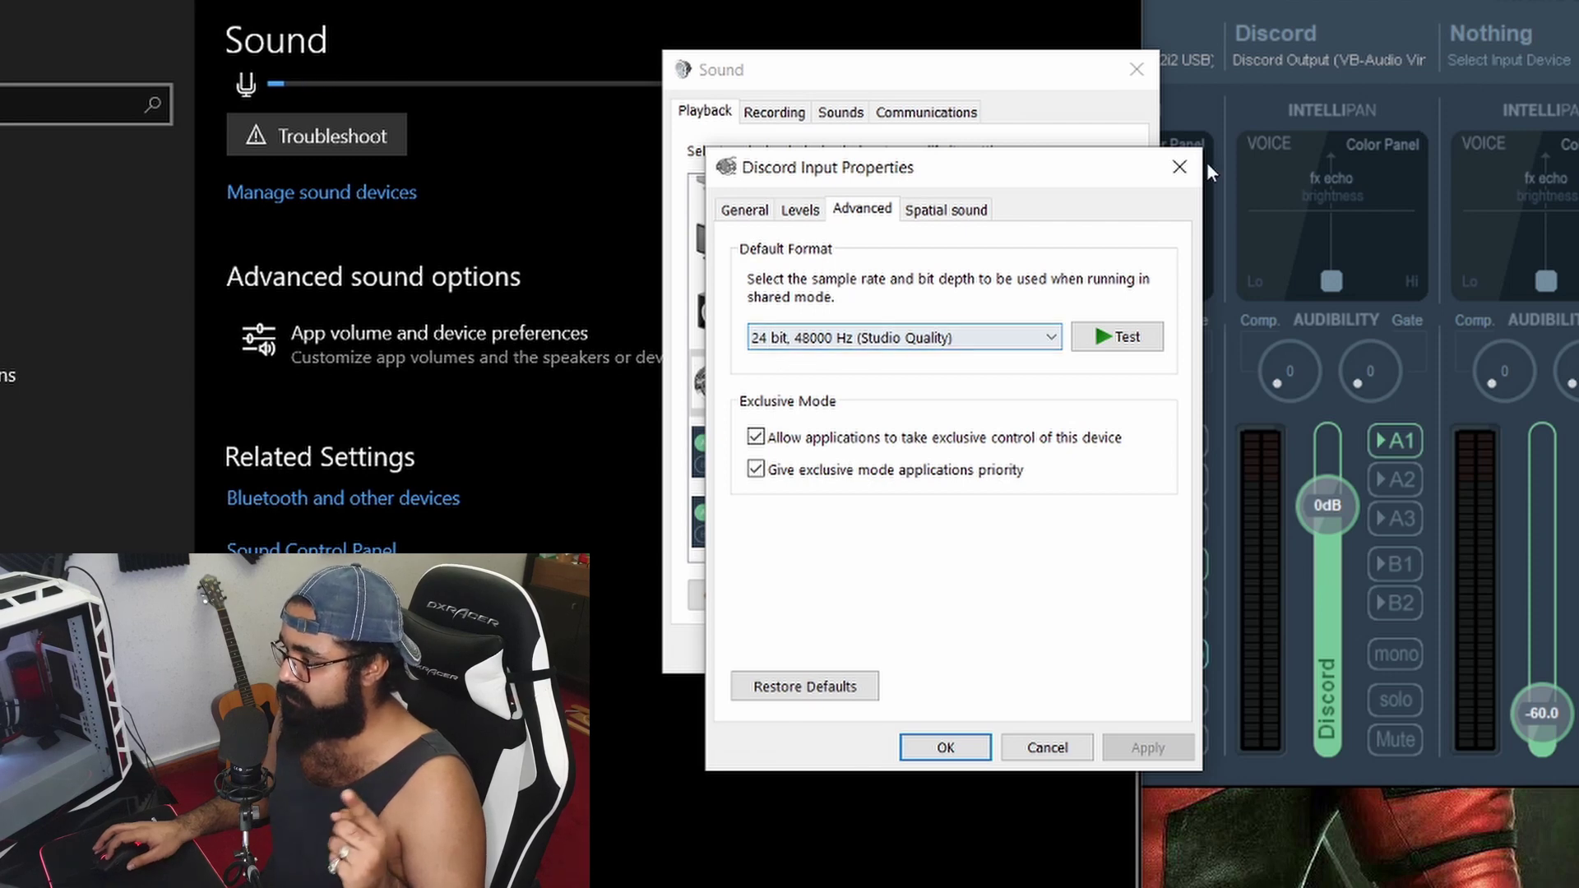
pyautogui.click(1180, 167)
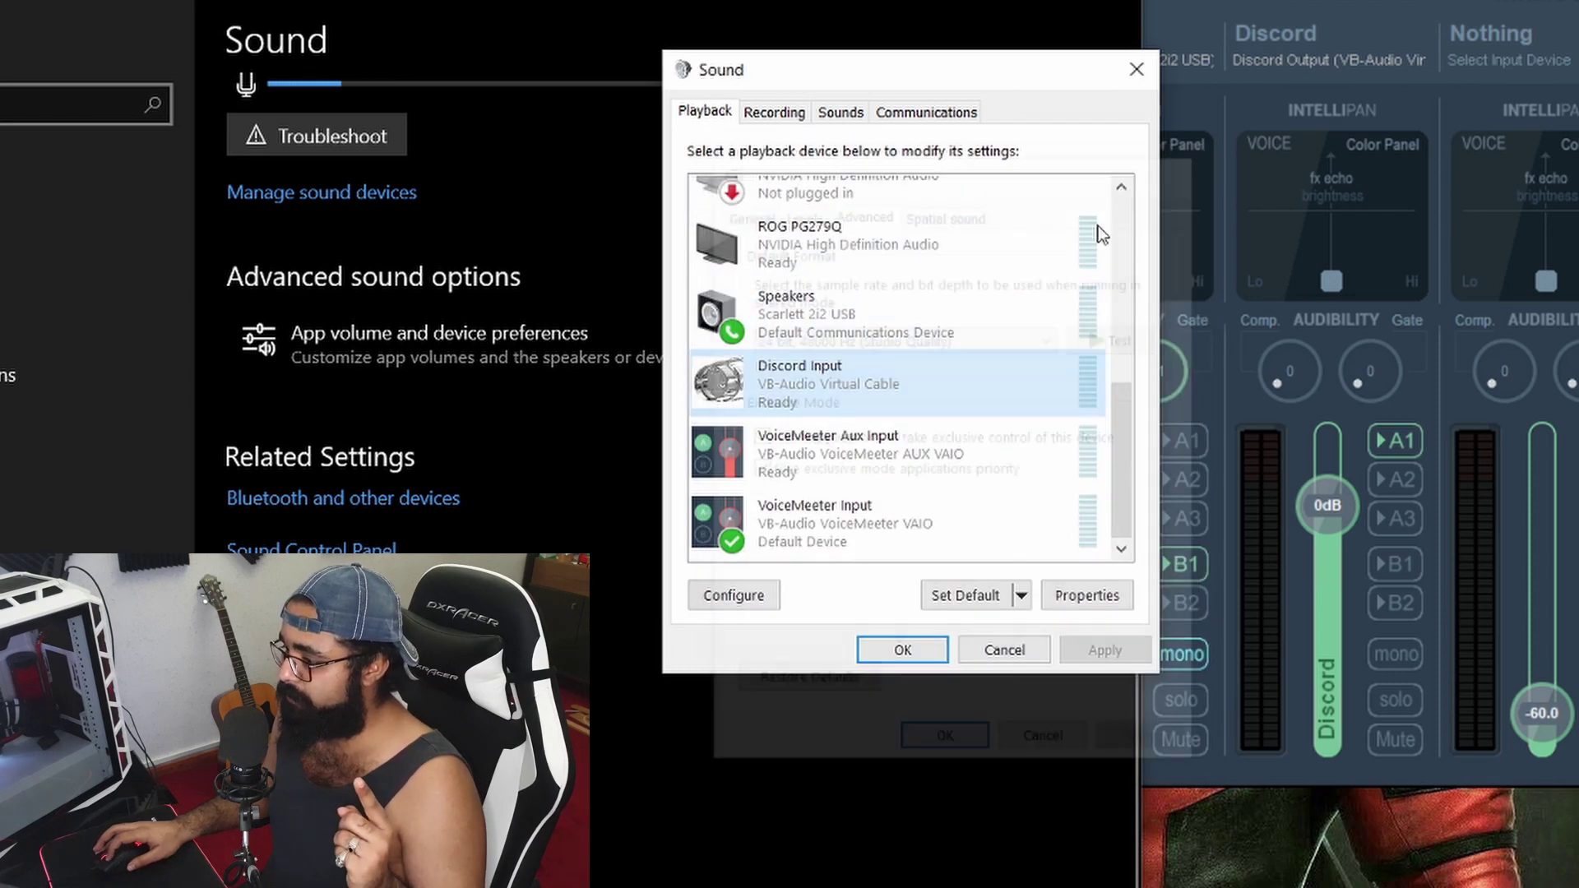
# - Check the default formats of the VoiceMeeter Aux Input and VoiceMeeter Input playback devices
pyautogui.doubleClick(860, 459)
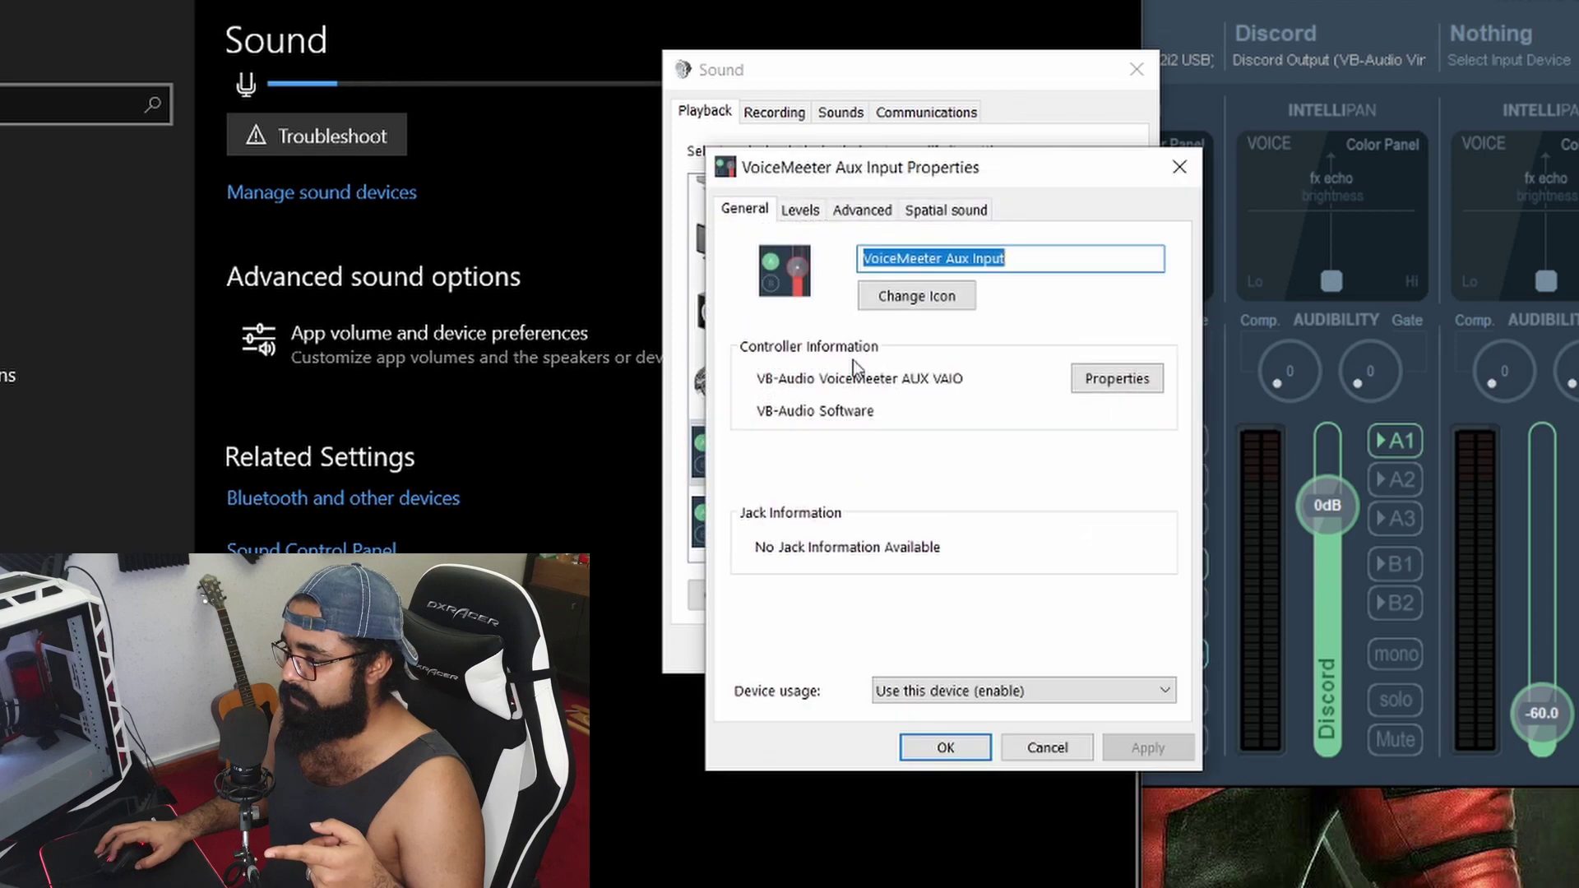
pyautogui.click(874, 213)
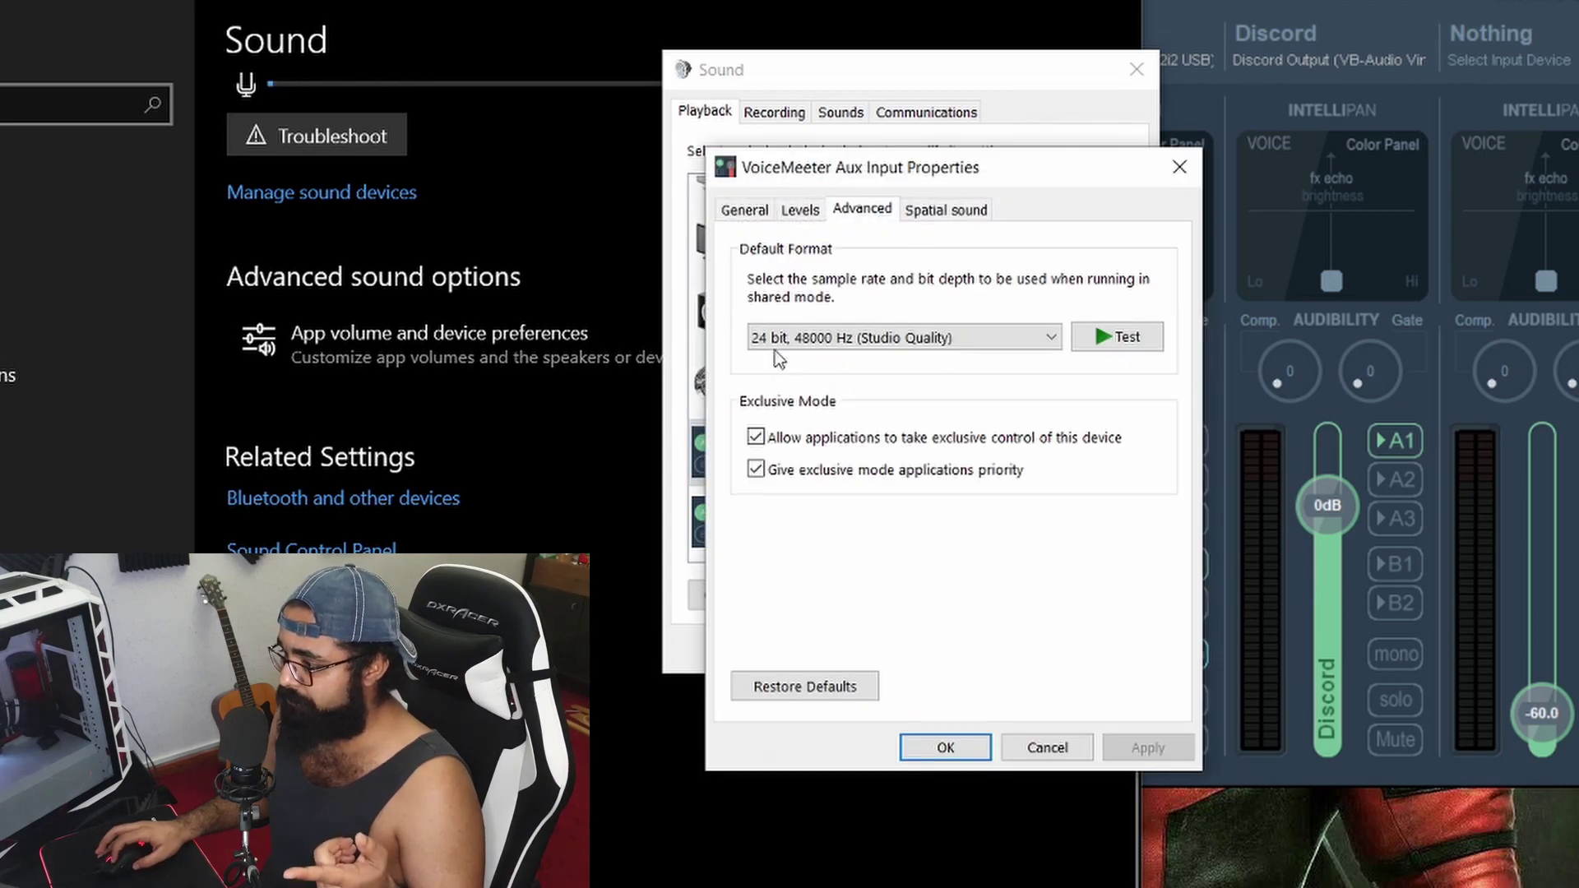
pyautogui.click(1180, 167)
pyautogui.click(864, 526)
pyautogui.doubleClick(863, 526)
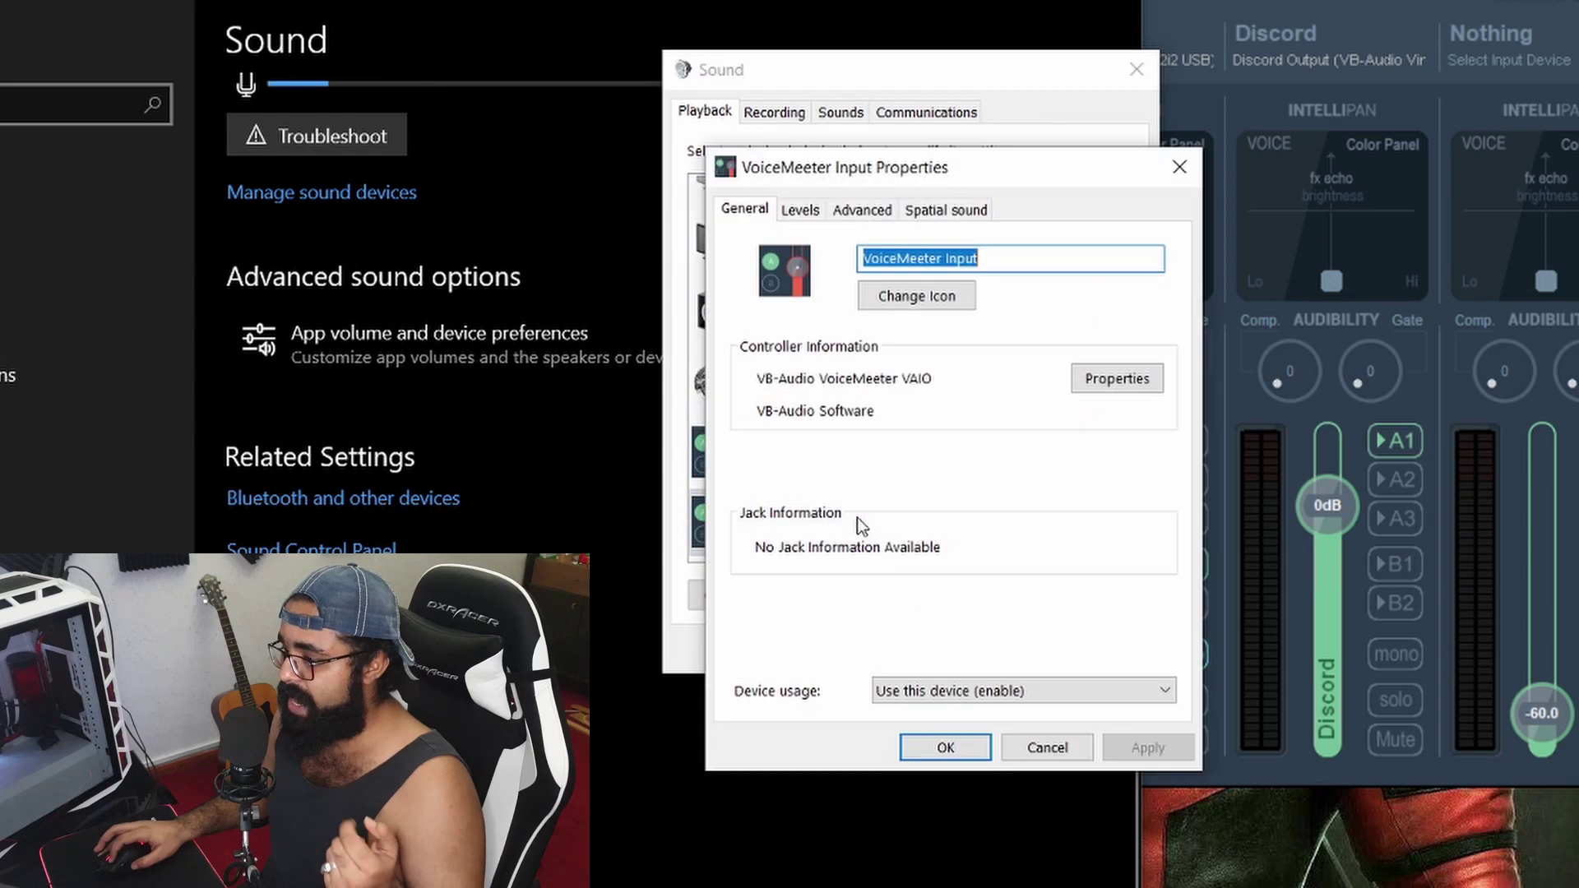
pyautogui.click(862, 209)
pyautogui.click(1178, 168)
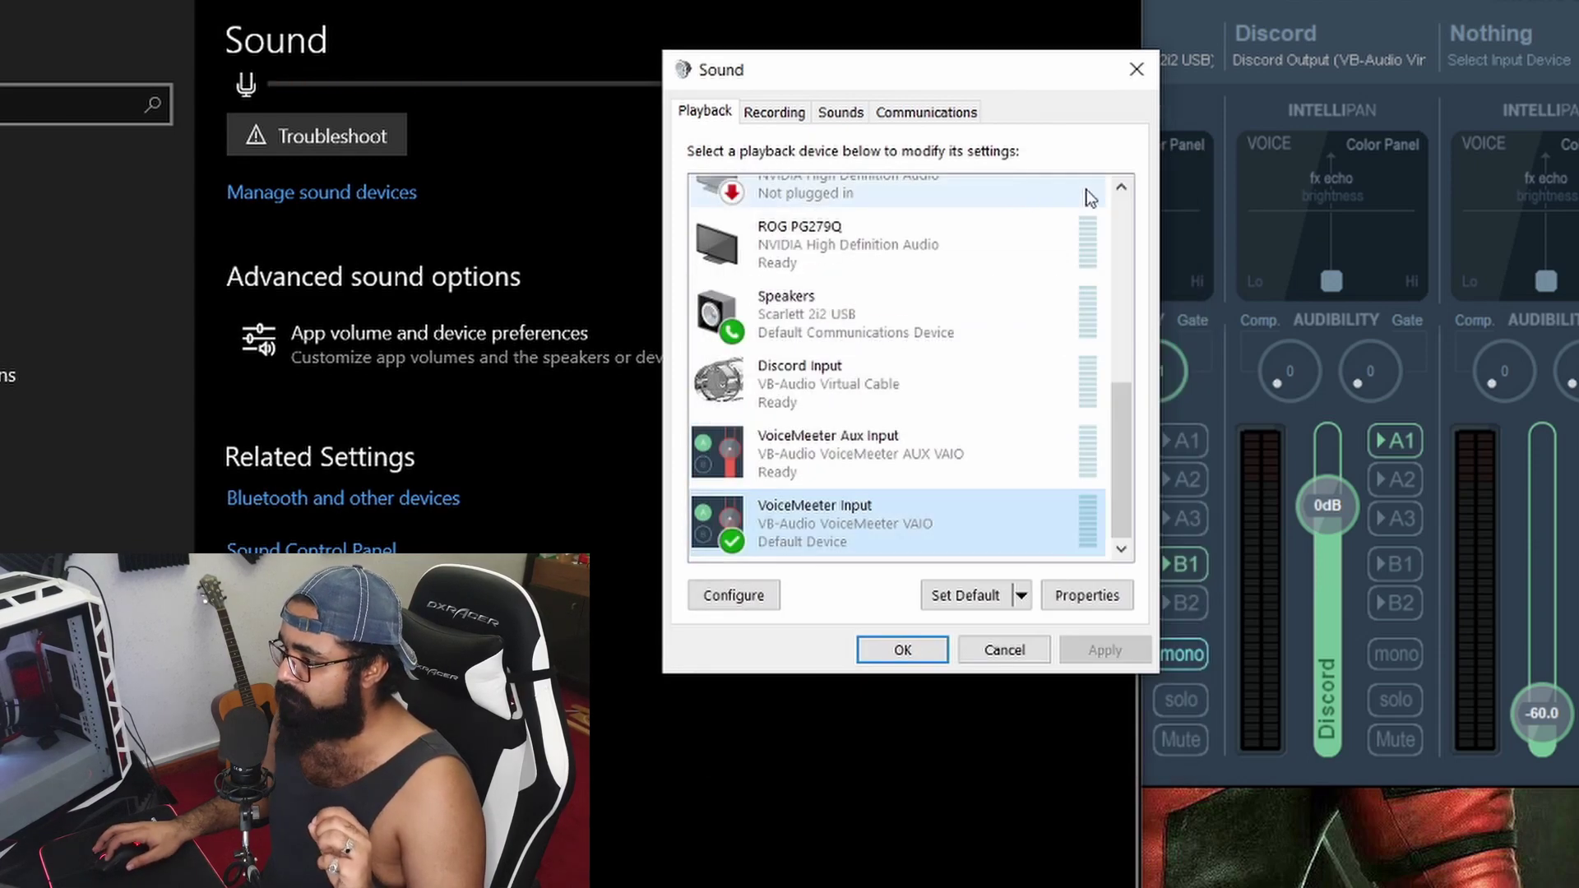
# - Check the default format of the Scarlett 2i2 USB microphone among the recording devices
pyautogui.click(773, 115)
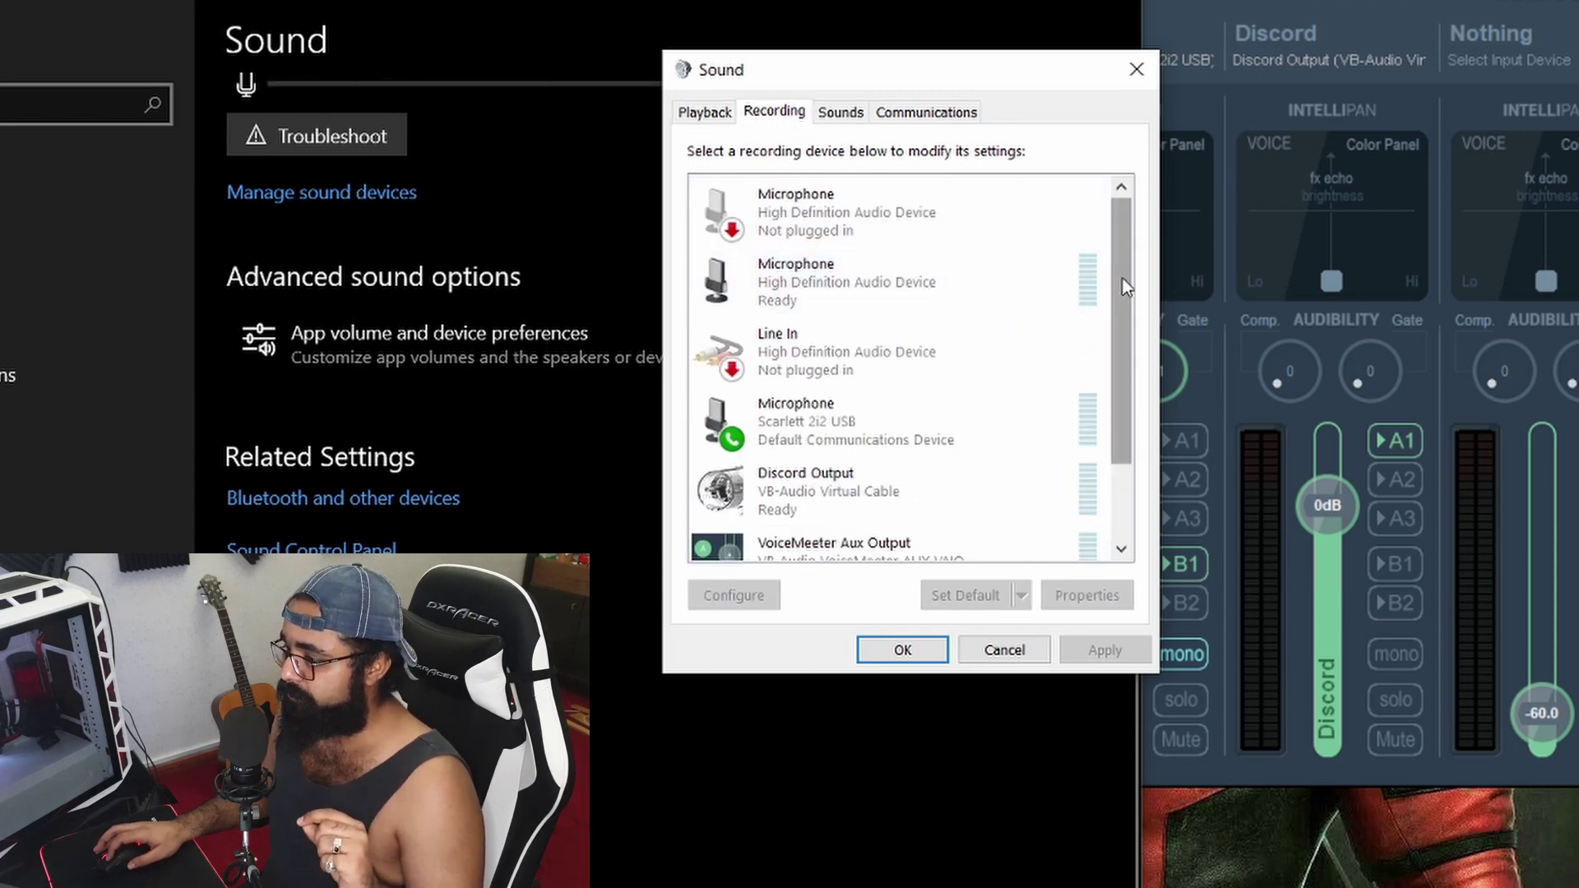
pyautogui.moveTo(1125, 284); pyautogui.dragTo(1122, 345)
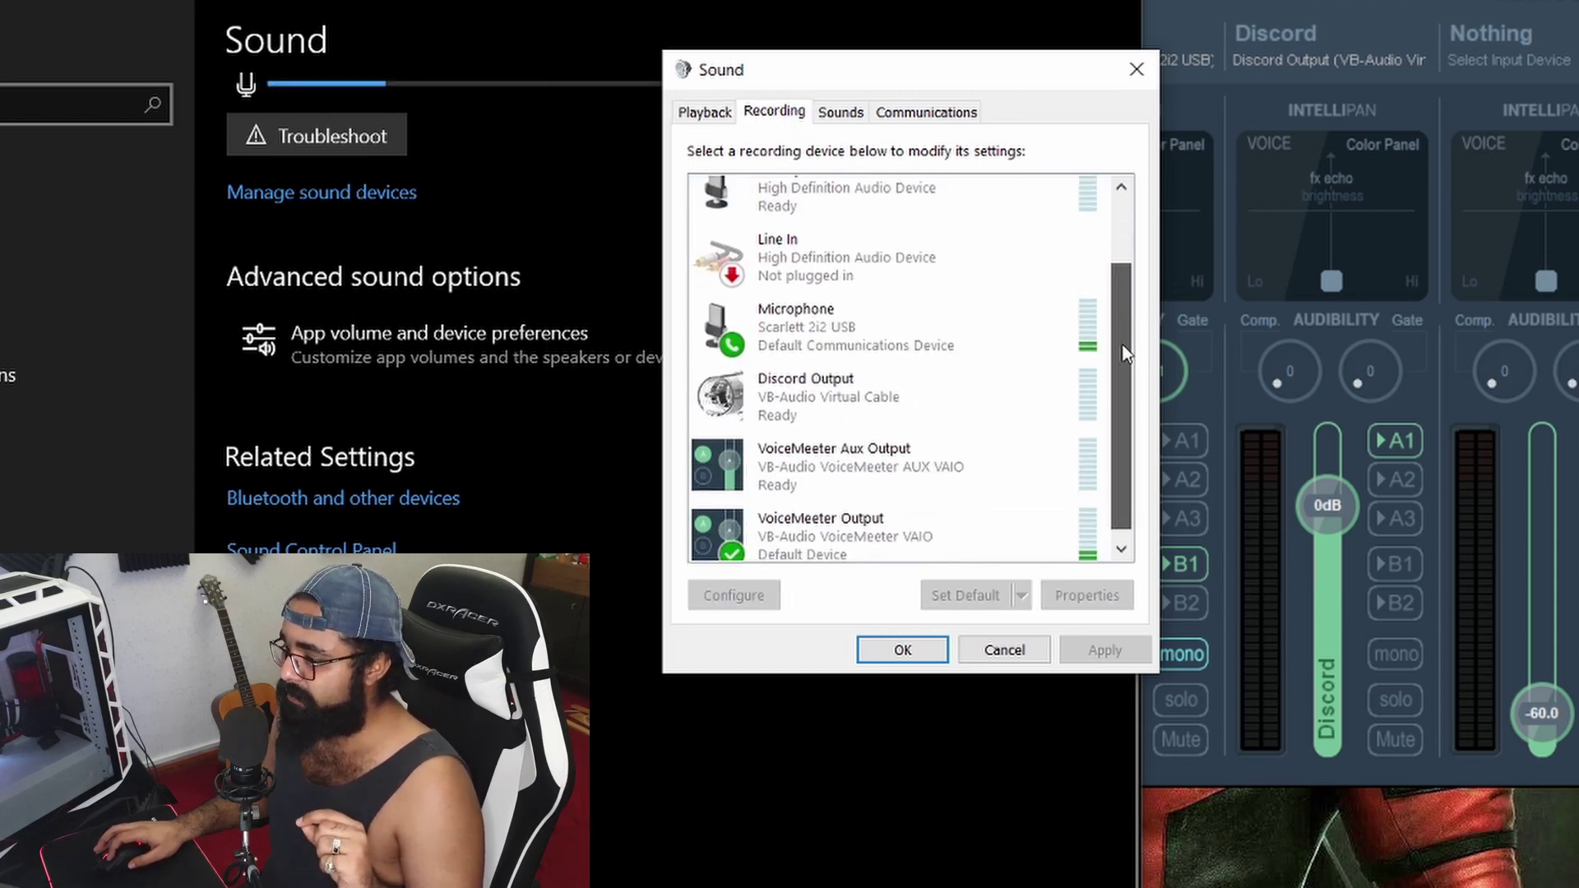
pyautogui.doubleClick(845, 333)
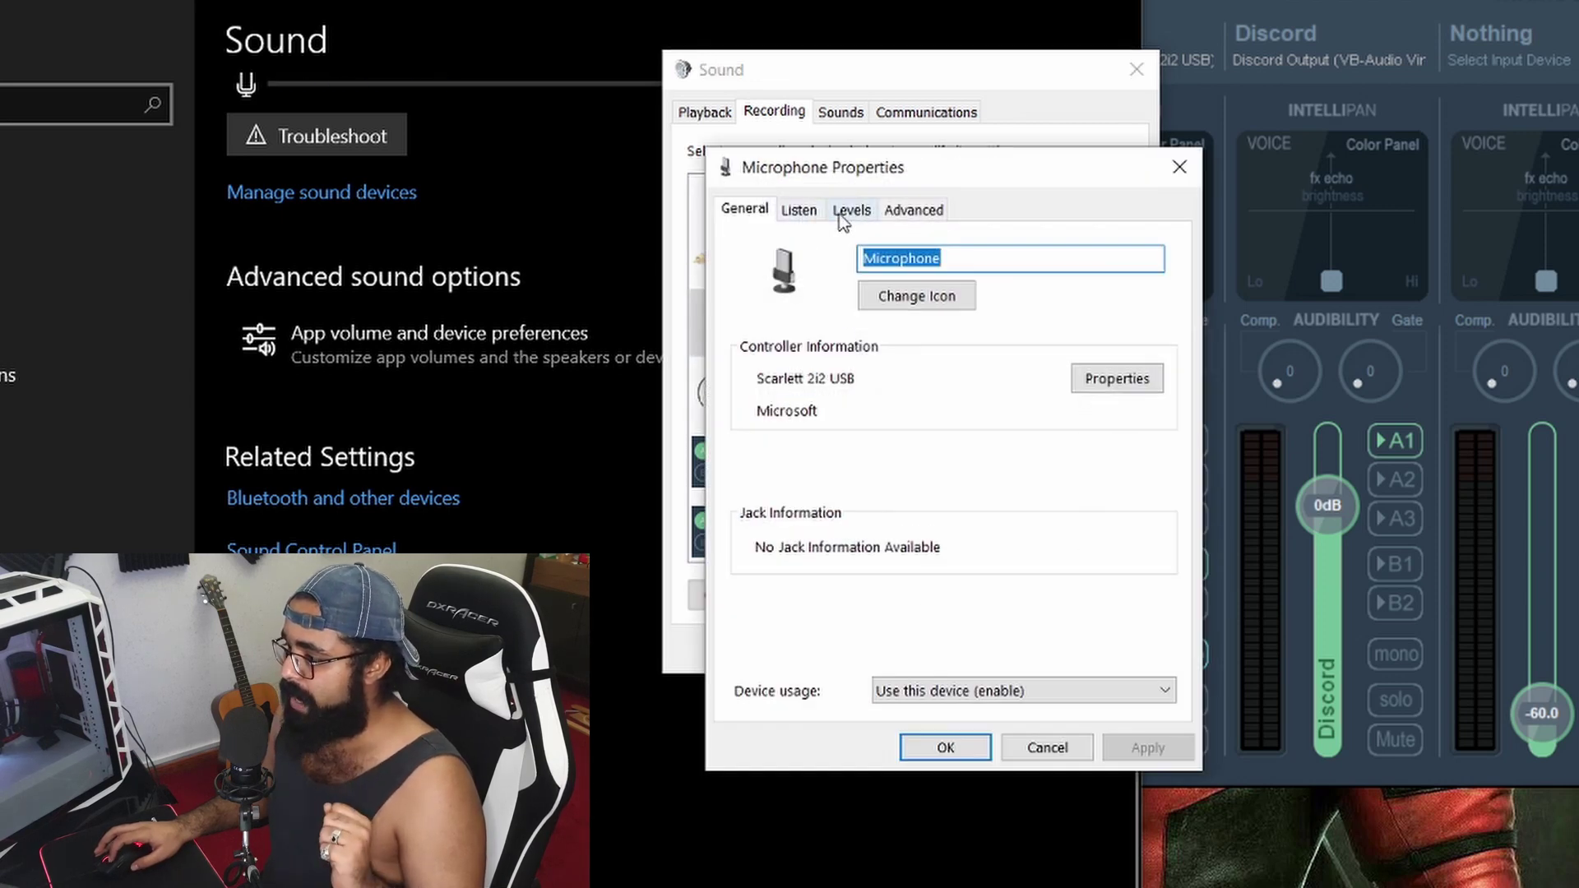
pyautogui.click(909, 210)
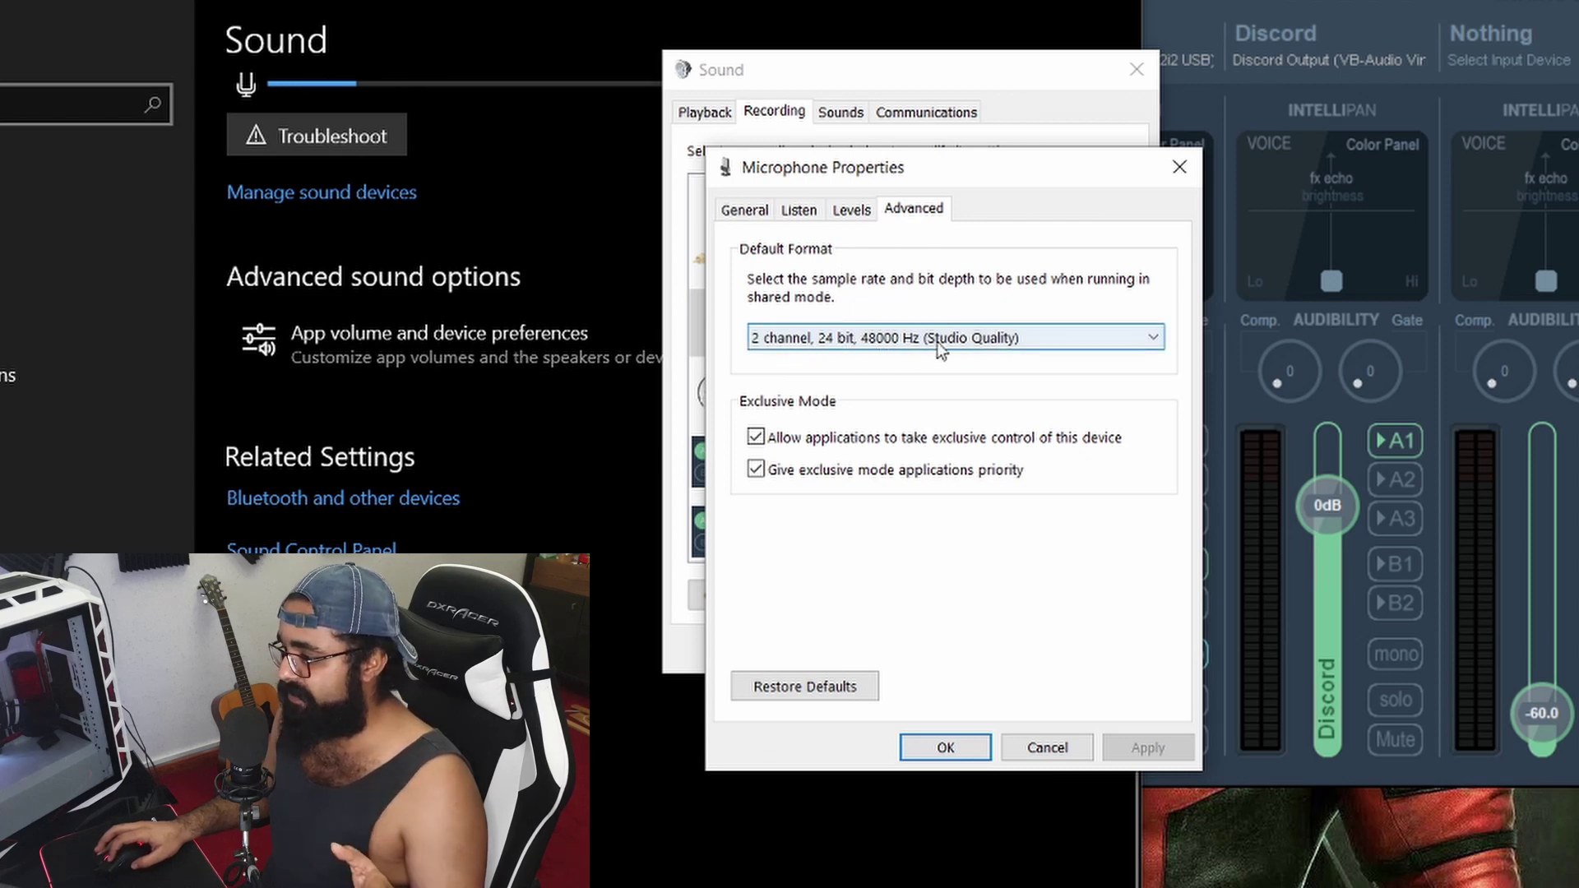
pyautogui.click(1179, 168)
# - Check the device name and default format of the VB-Audio Virtual Cable recording device, Discord Output
pyautogui.click(797, 390)
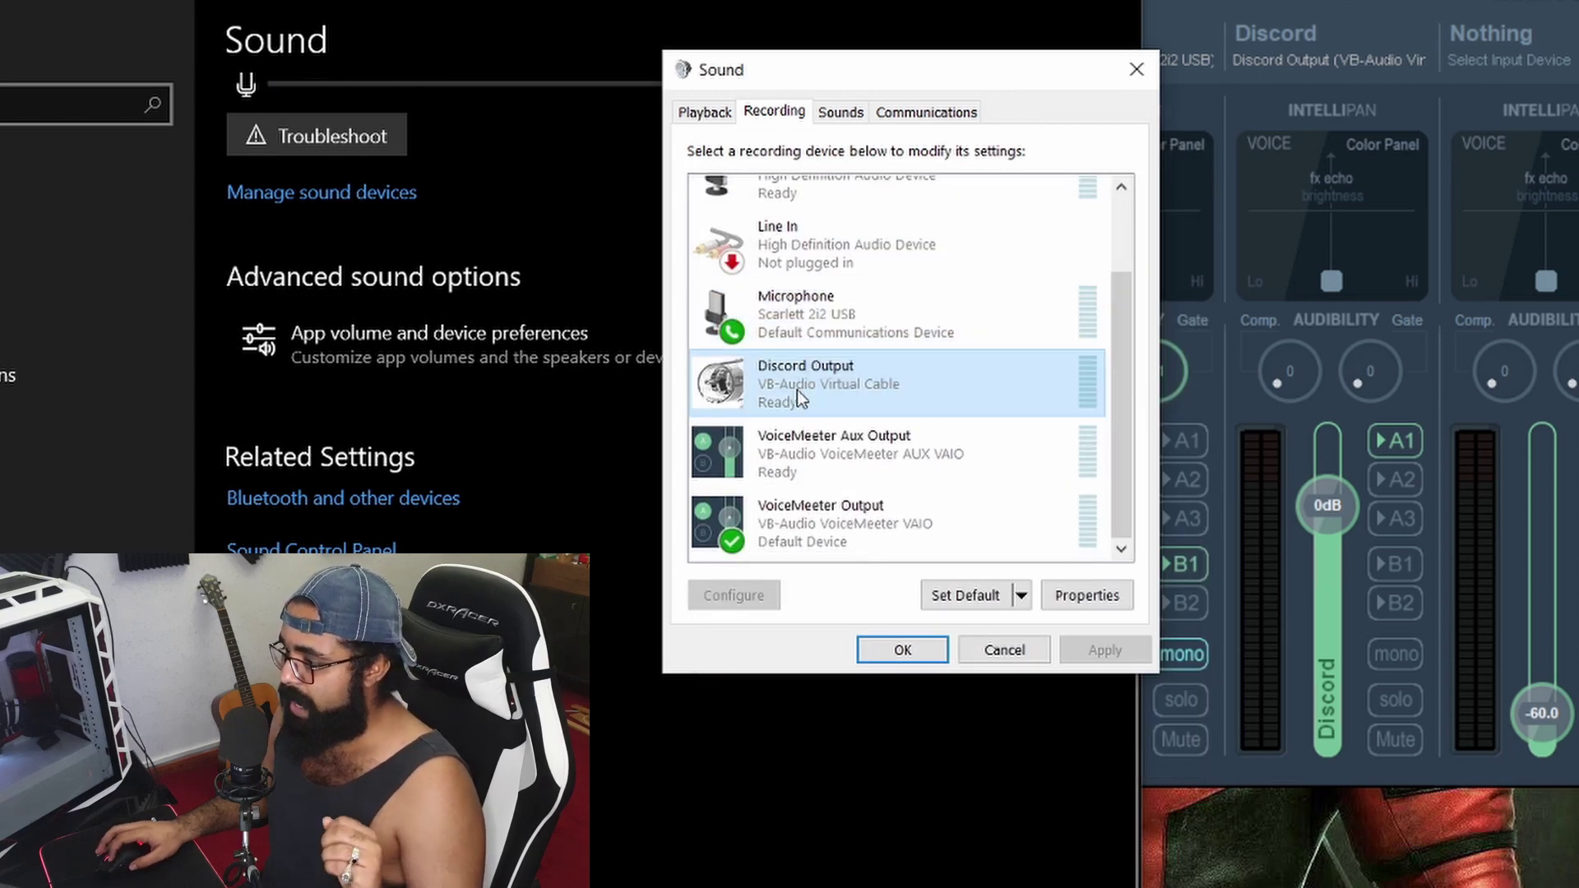
pyautogui.doubleClick(846, 387)
pyautogui.click(984, 258)
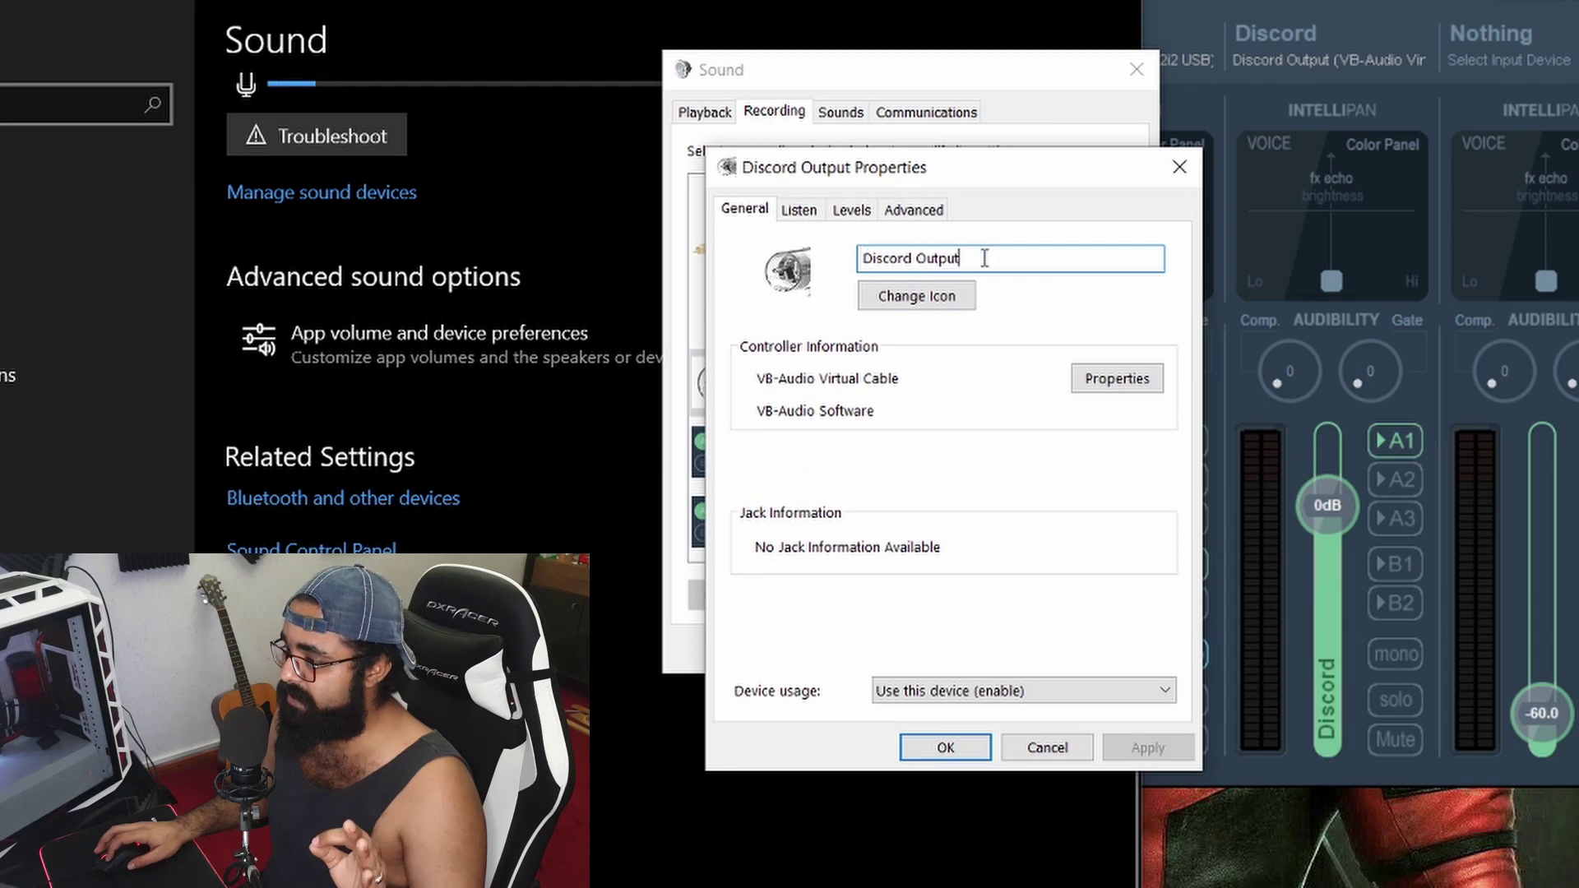
pyautogui.hotkey('ctrl', 'shift', 'Left')
pyautogui.hotkey('ctrl', 'shift', 'Left')
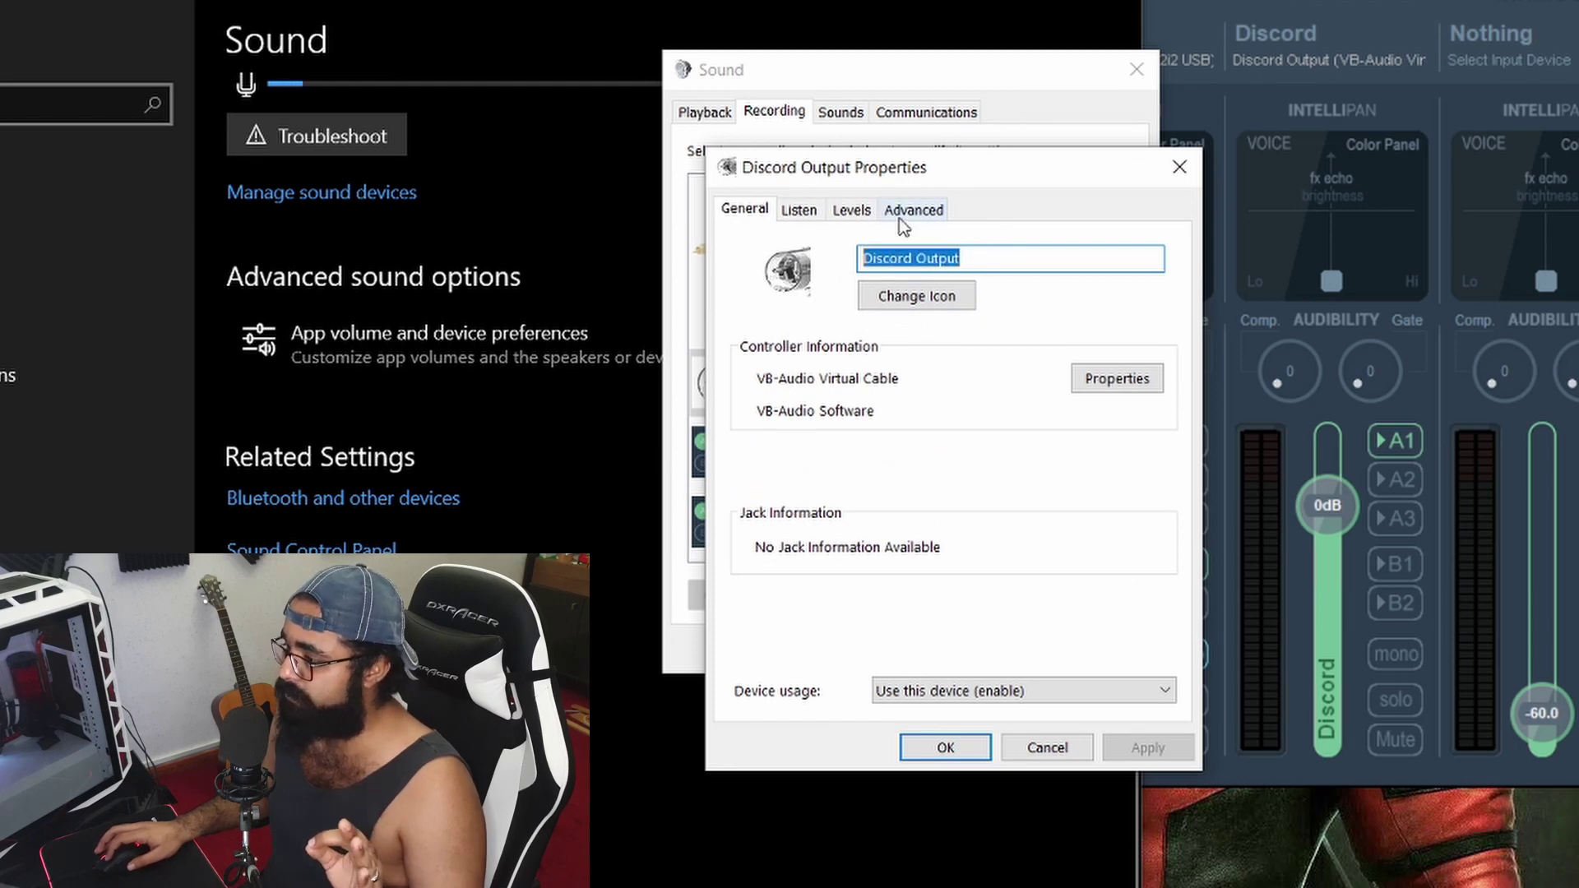
pyautogui.click(905, 213)
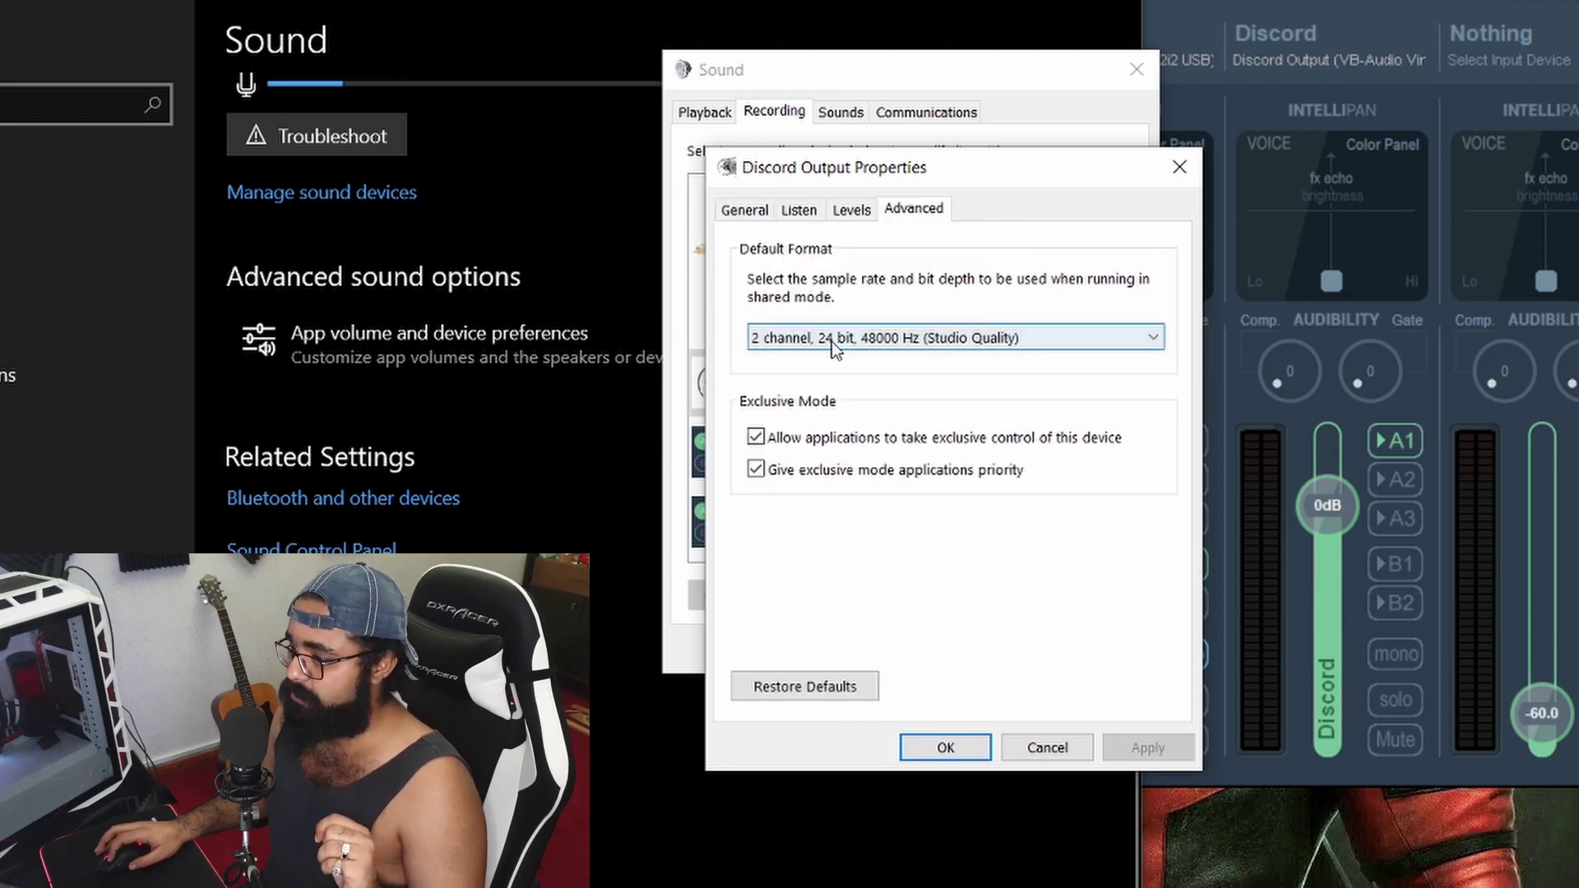
pyautogui.click(1193, 173)
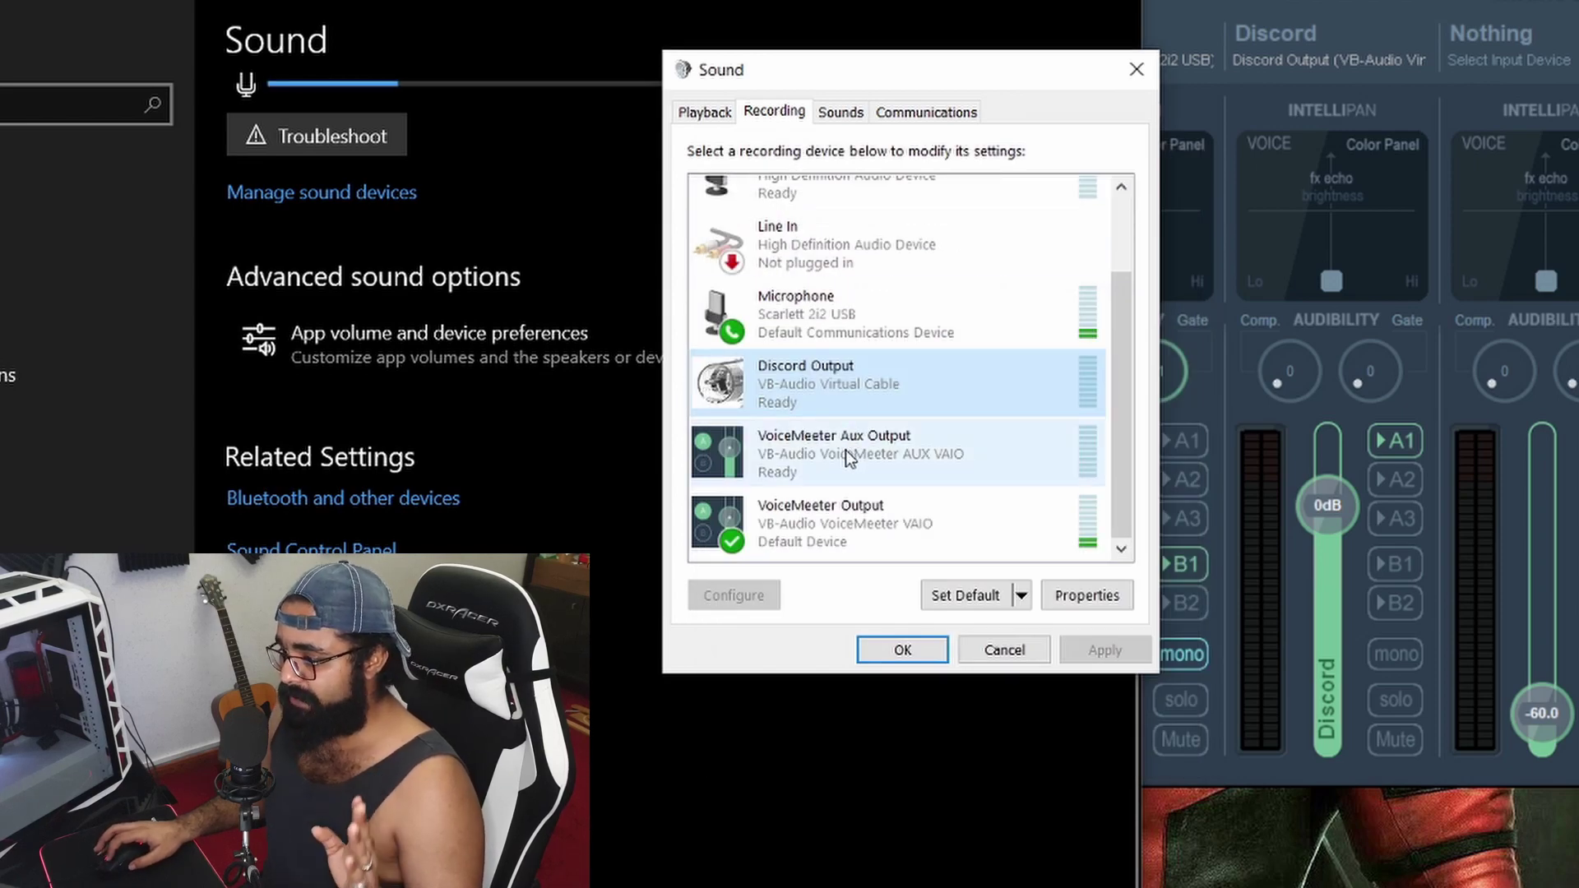
# - Check the default formats of the VoiceMeeter Aux Output and VoiceMeeter Output recording devices
pyautogui.click(845, 451)
pyautogui.doubleClick(849, 452)
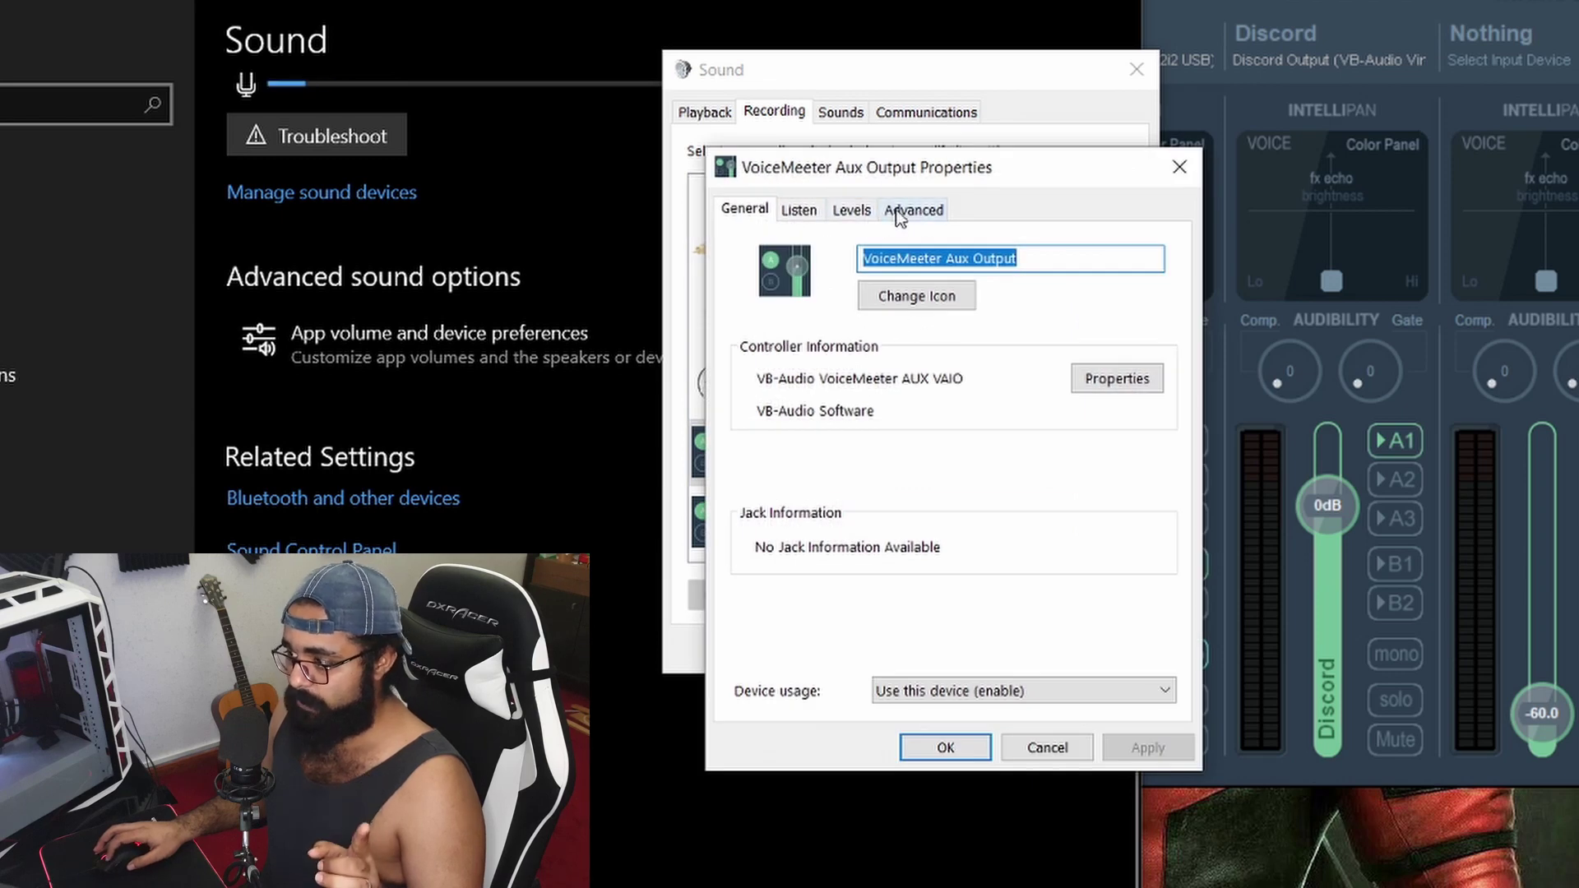
pyautogui.click(909, 210)
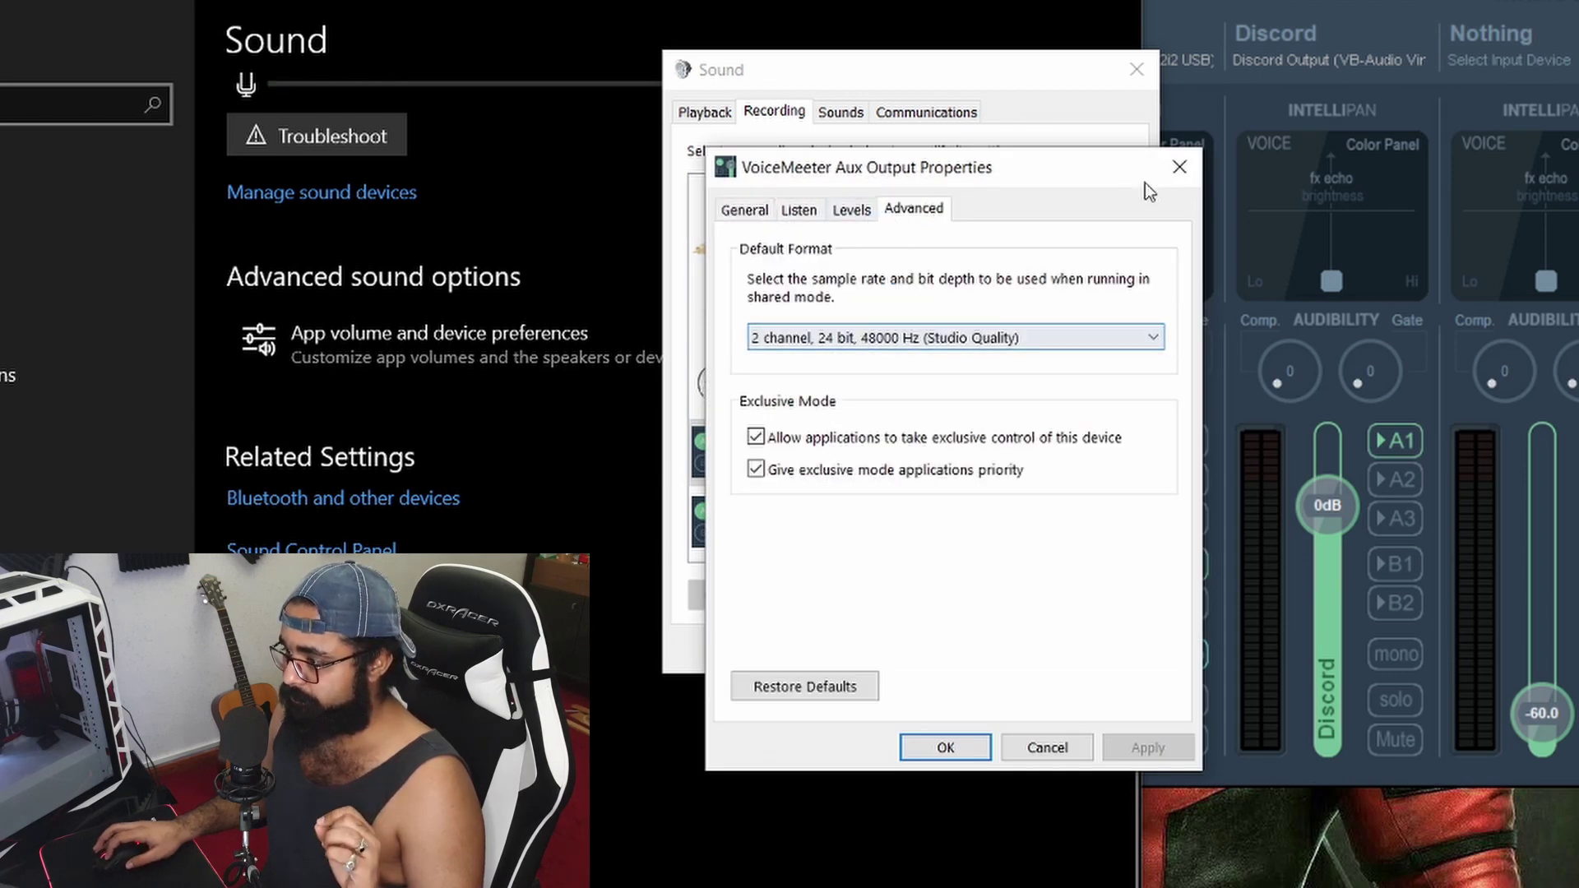
pyautogui.click(1178, 170)
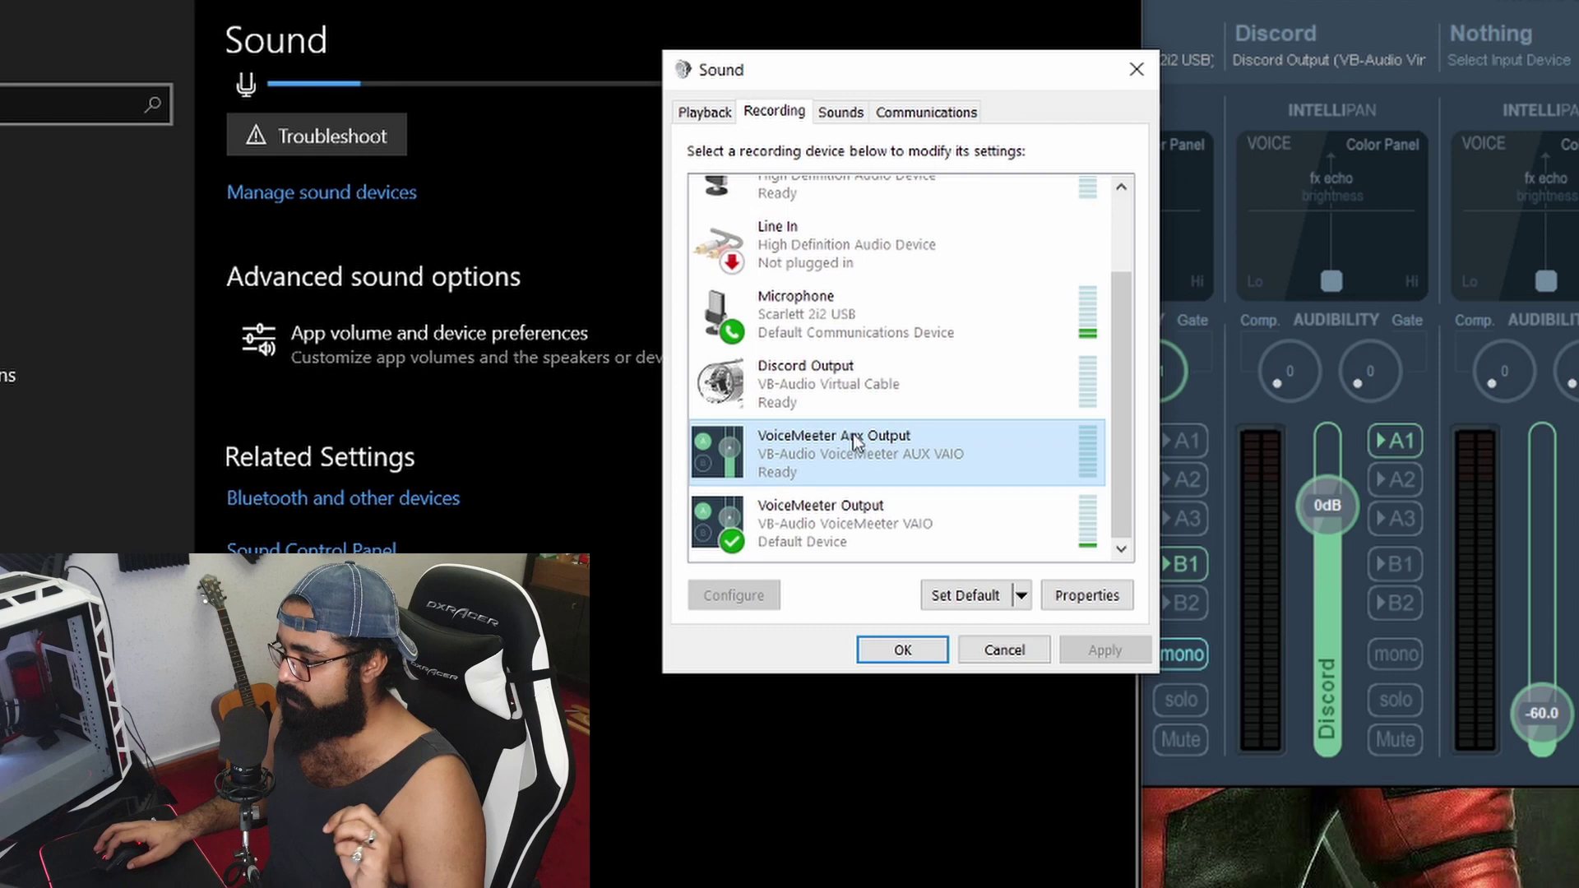
pyautogui.doubleClick(845, 550)
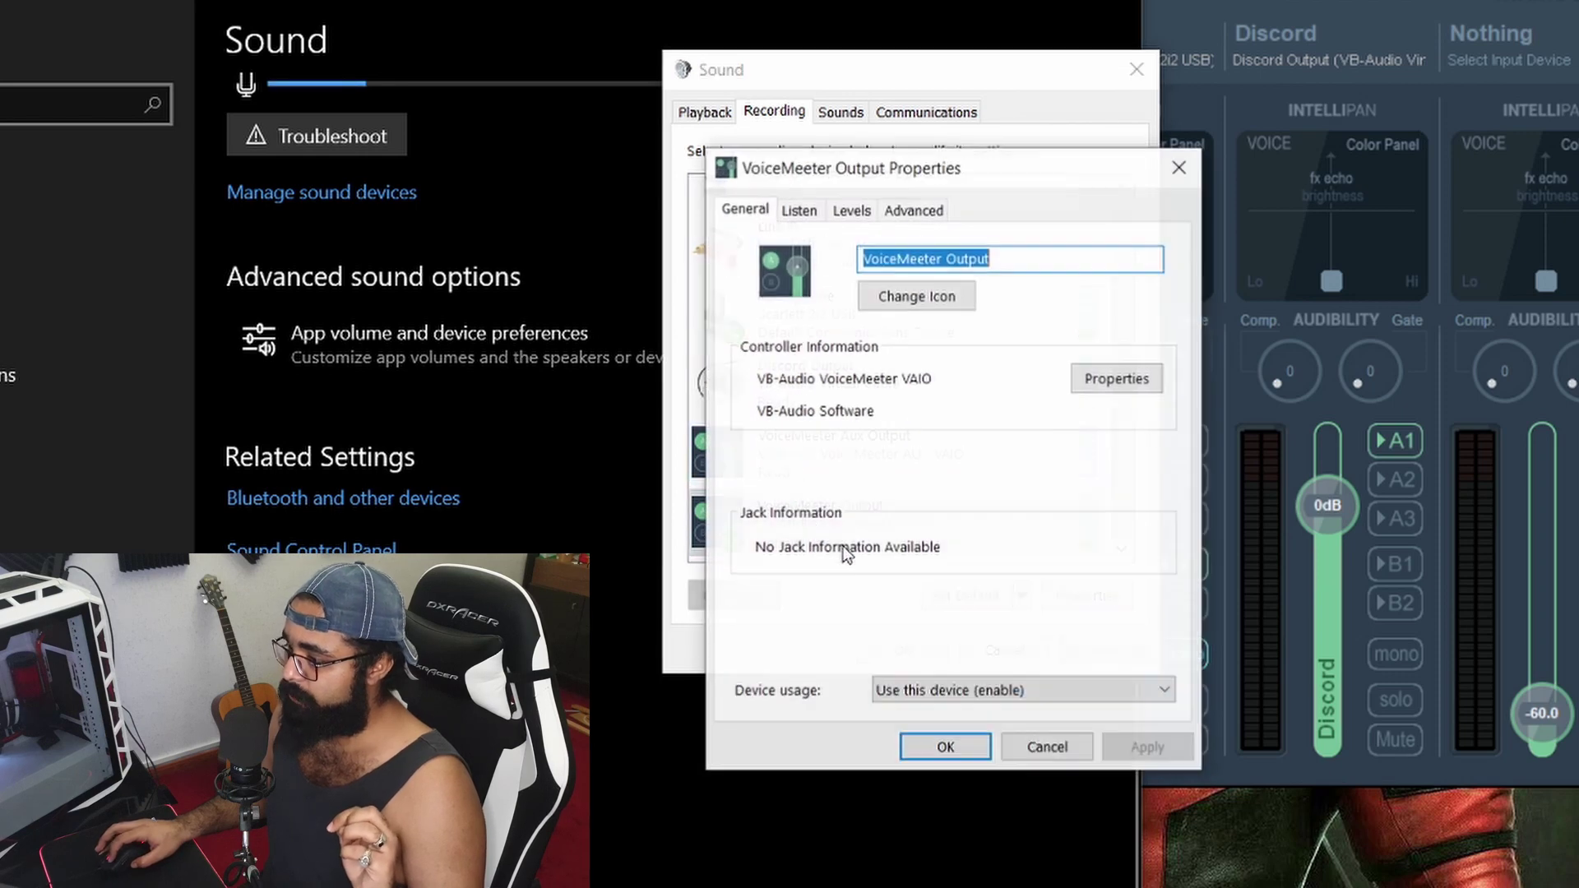
pyautogui.click(909, 210)
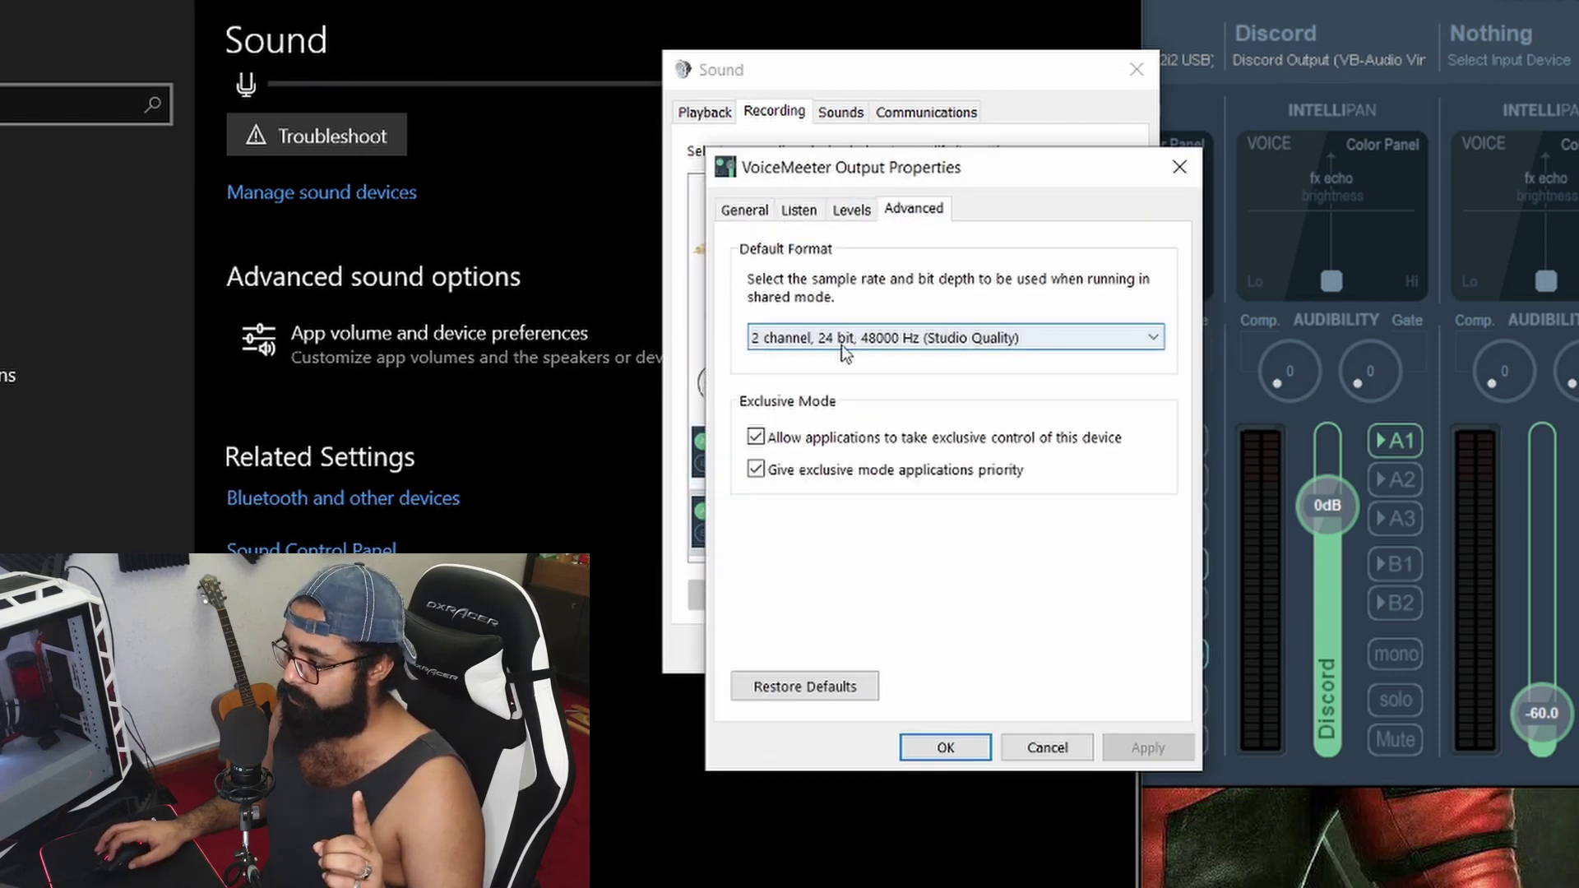
pyautogui.click(1179, 168)
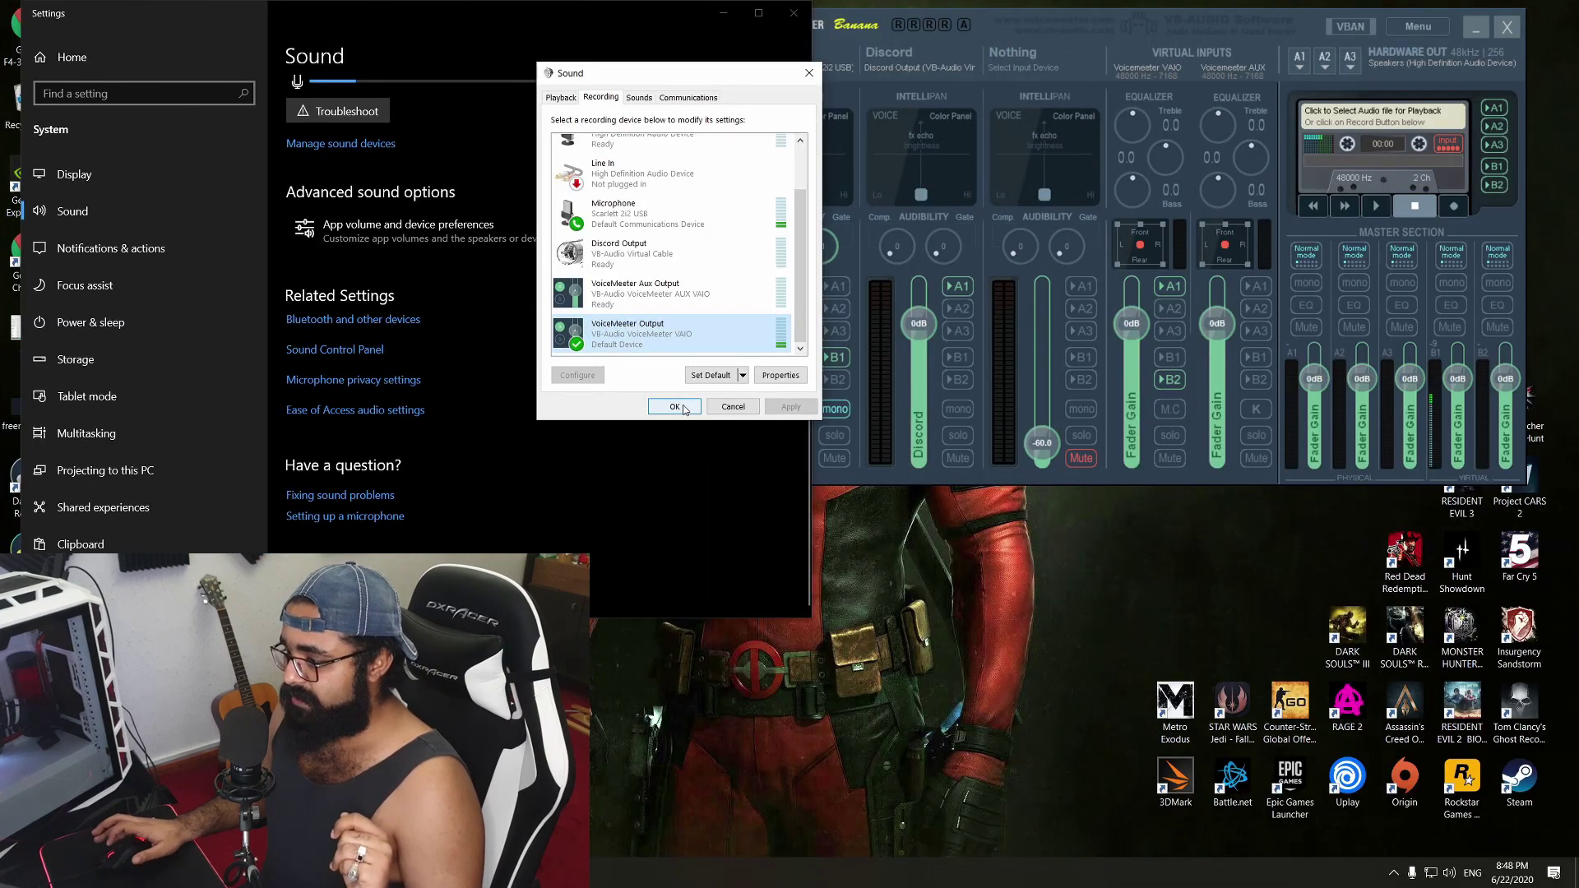
# - Close the Windows sound dialog and settings, and reposition the VoiceMeeter Banana window
pyautogui.click(683, 407)
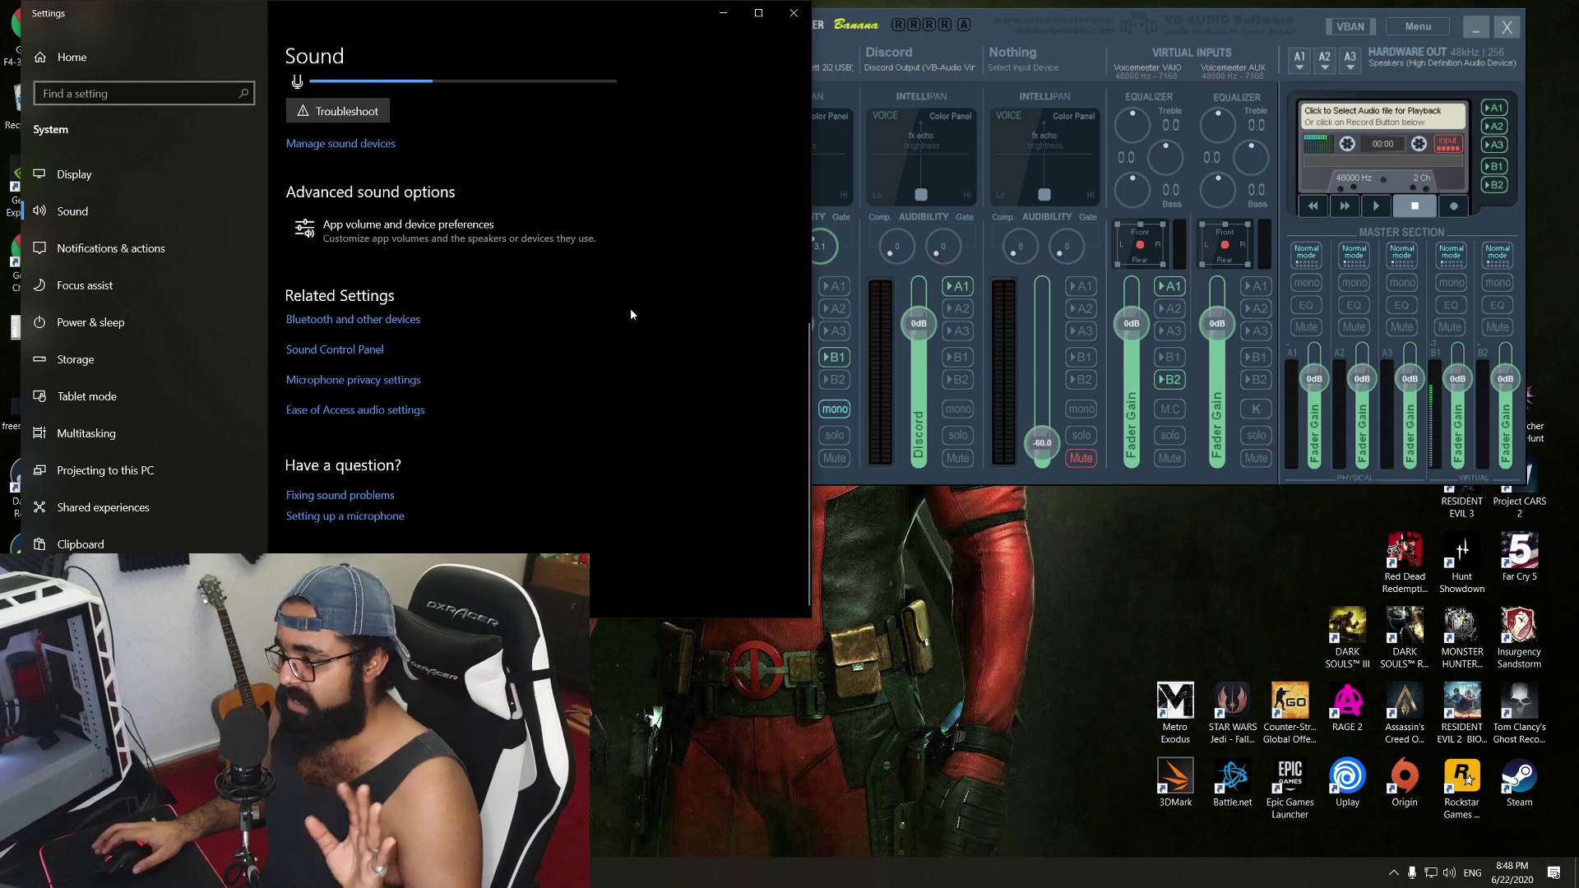
pyautogui.click(794, 13)
pyautogui.moveTo(1045, 31); pyautogui.dragTo(959, 36)
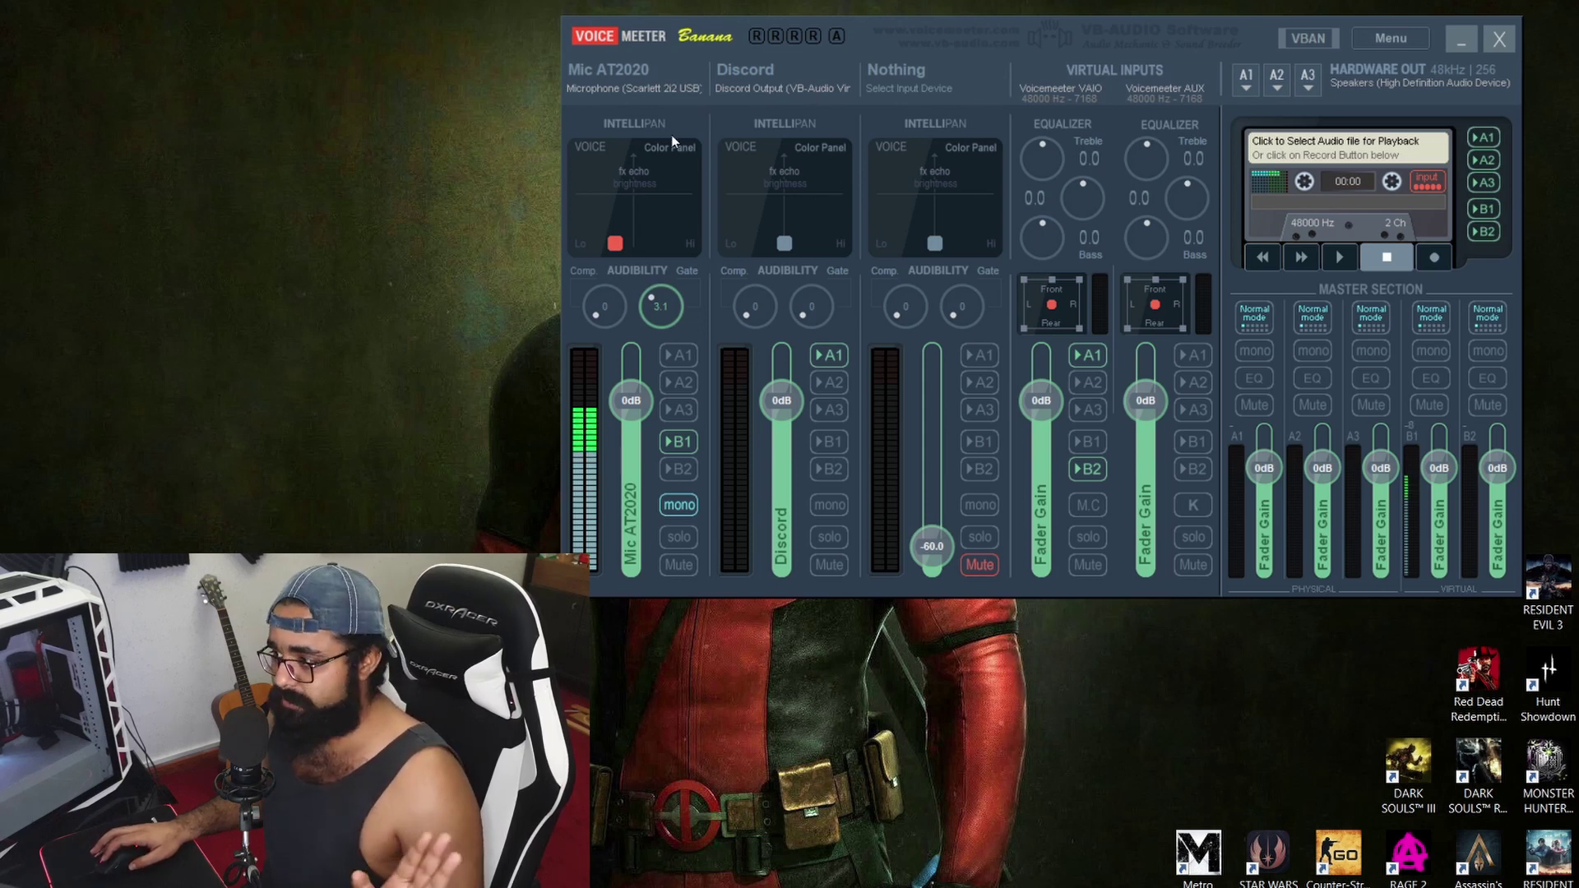
# - Check the label and the input device choices of VoiceMeeter's Mic AT2020 strip, leaving both as they are
pyautogui.rightClick(609, 69)
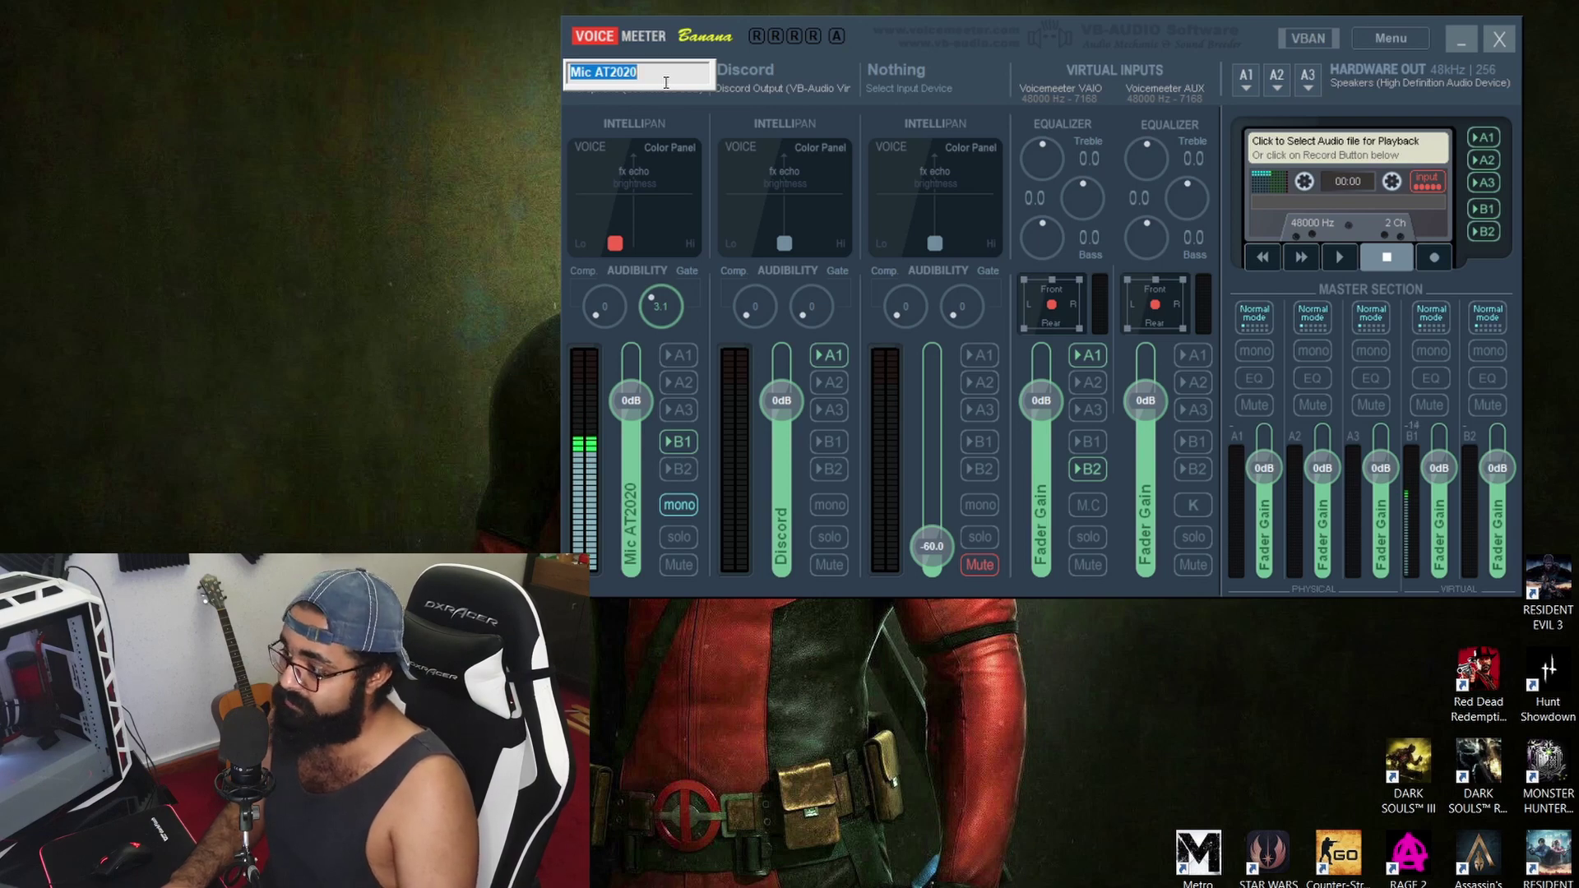
pyautogui.press('Return')
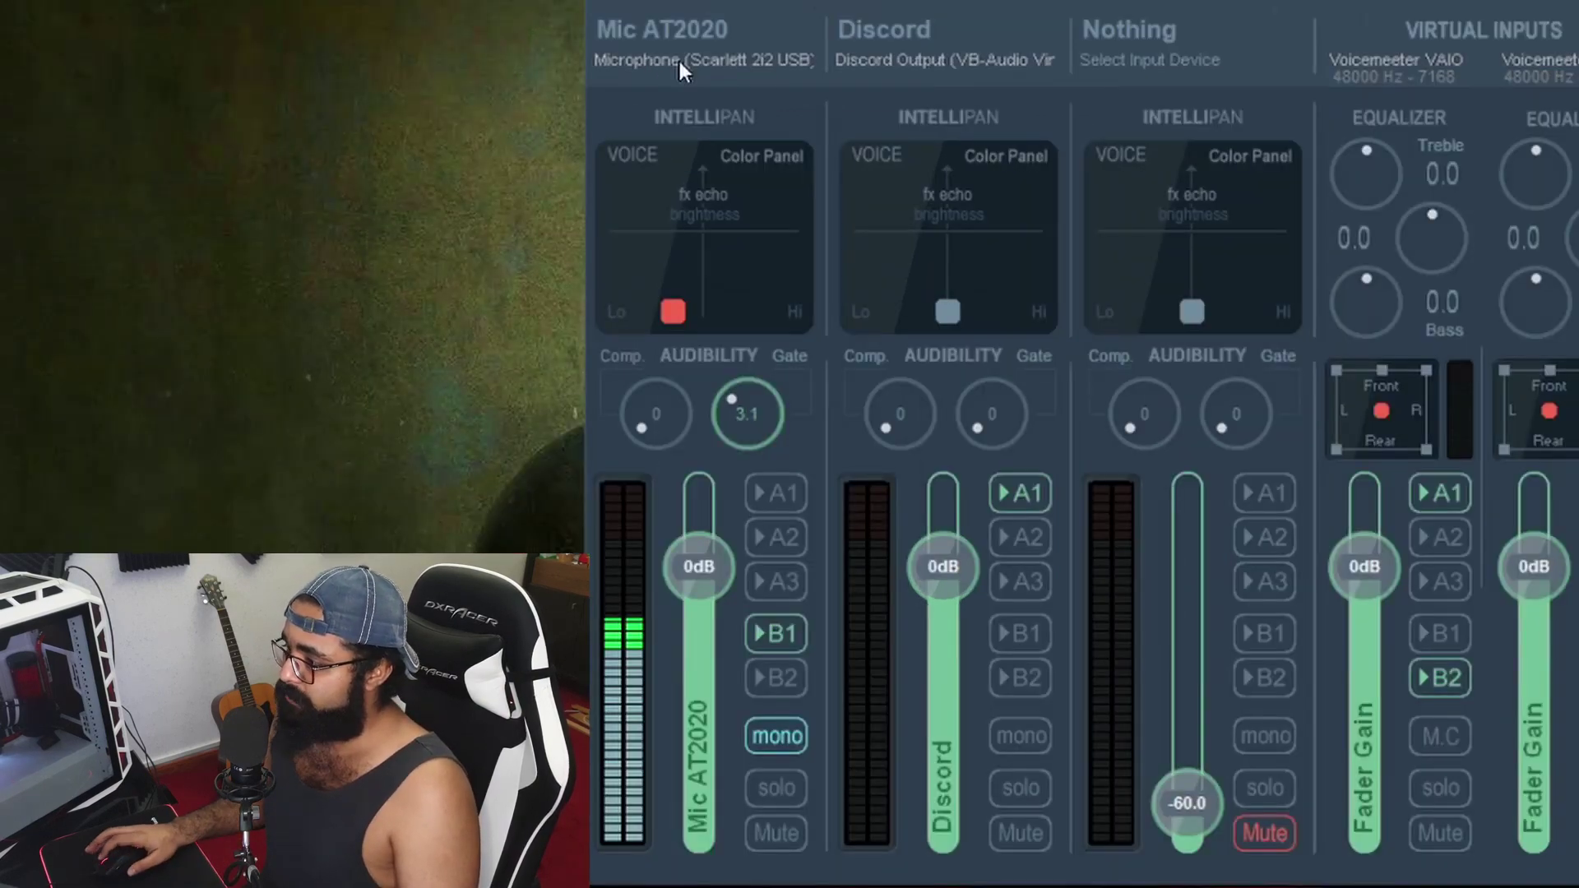
pyautogui.click(678, 59)
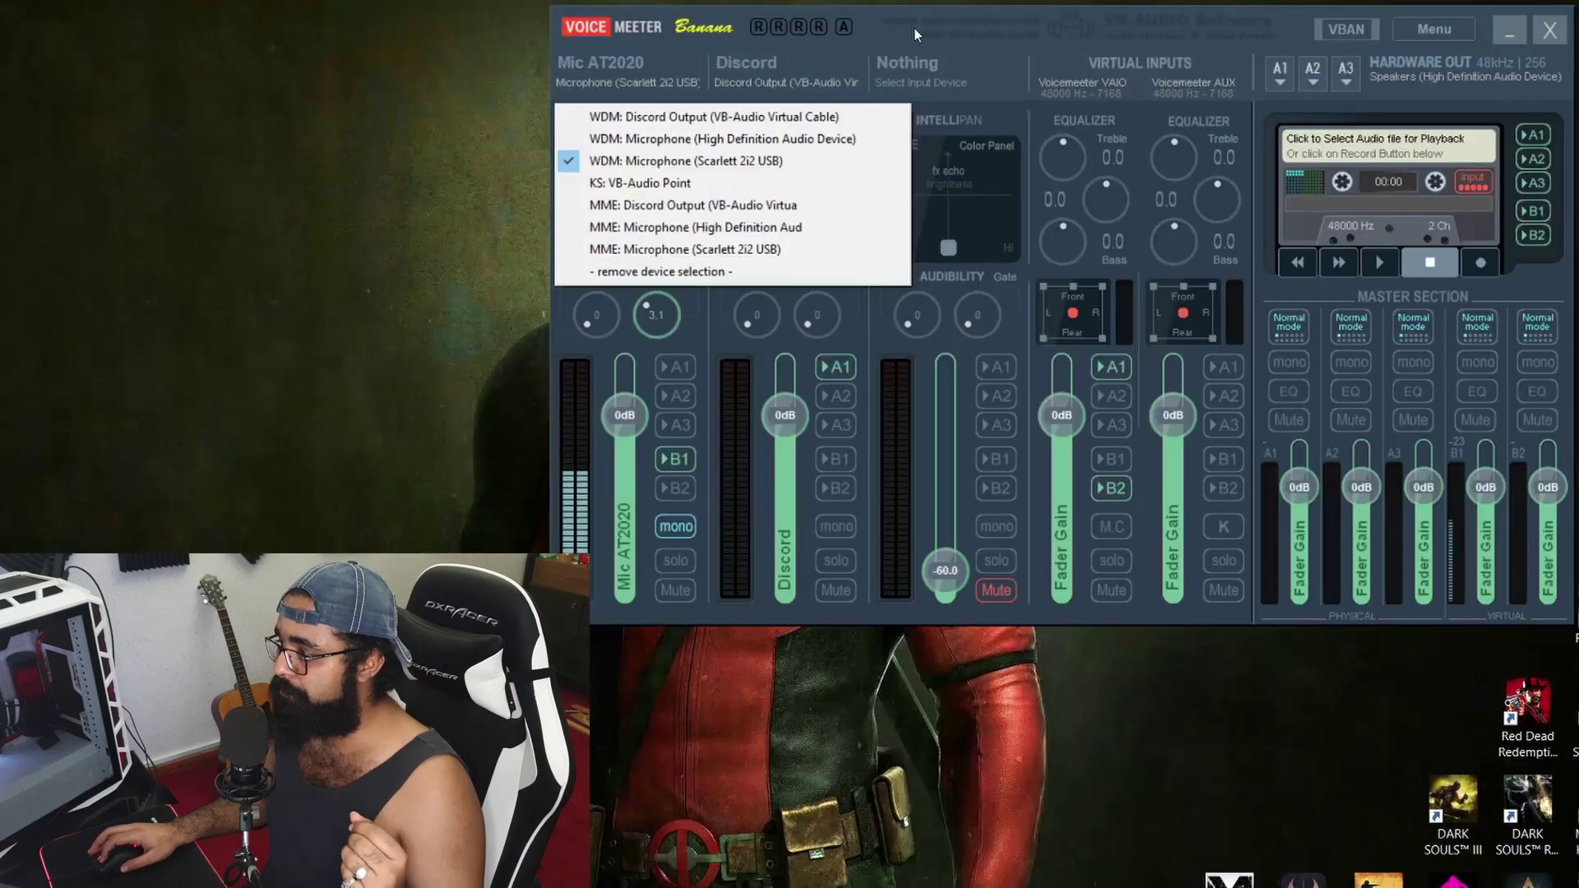
pyautogui.click(1142, 1)
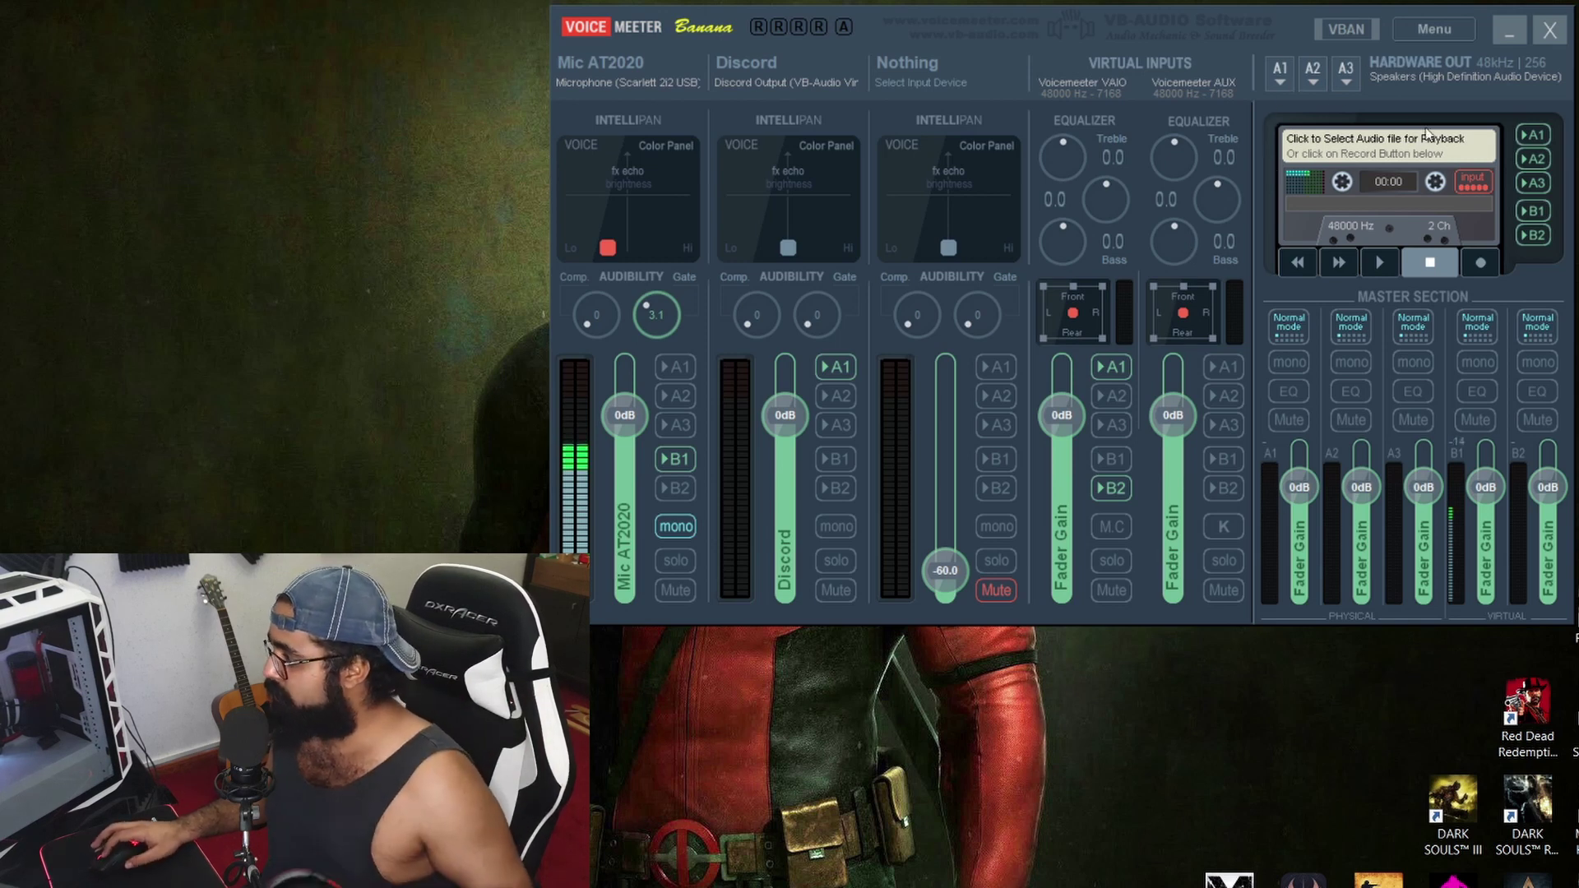
# - Check the device choices for hardware output A1 and switch the Mic AT2020 strip's A1 routing on and off again
pyautogui.click(1279, 77)
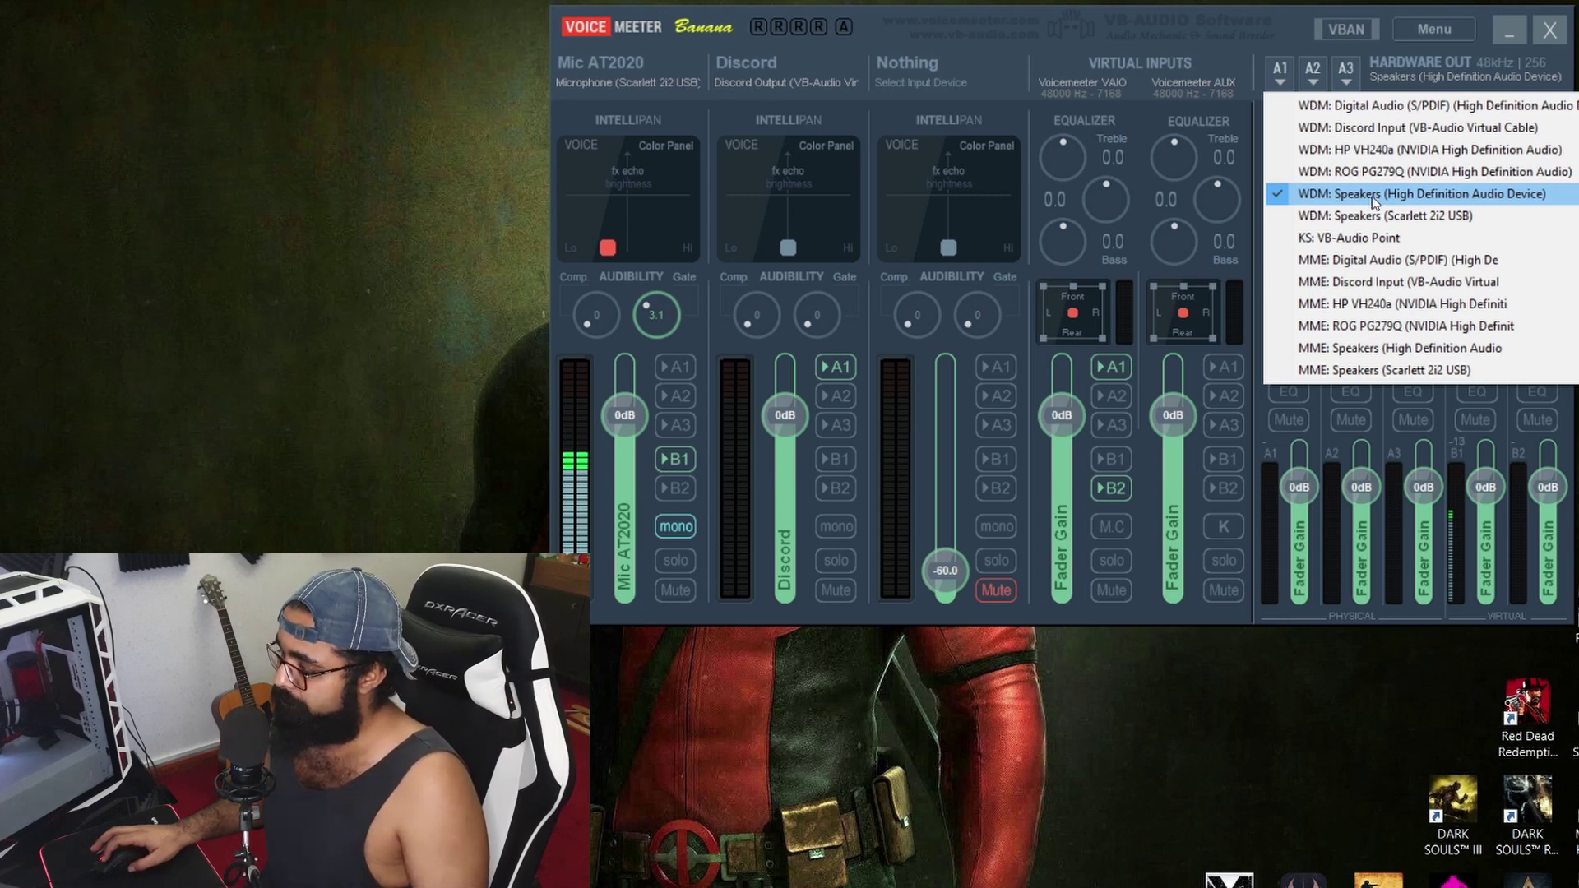
pyautogui.click(1294, 35)
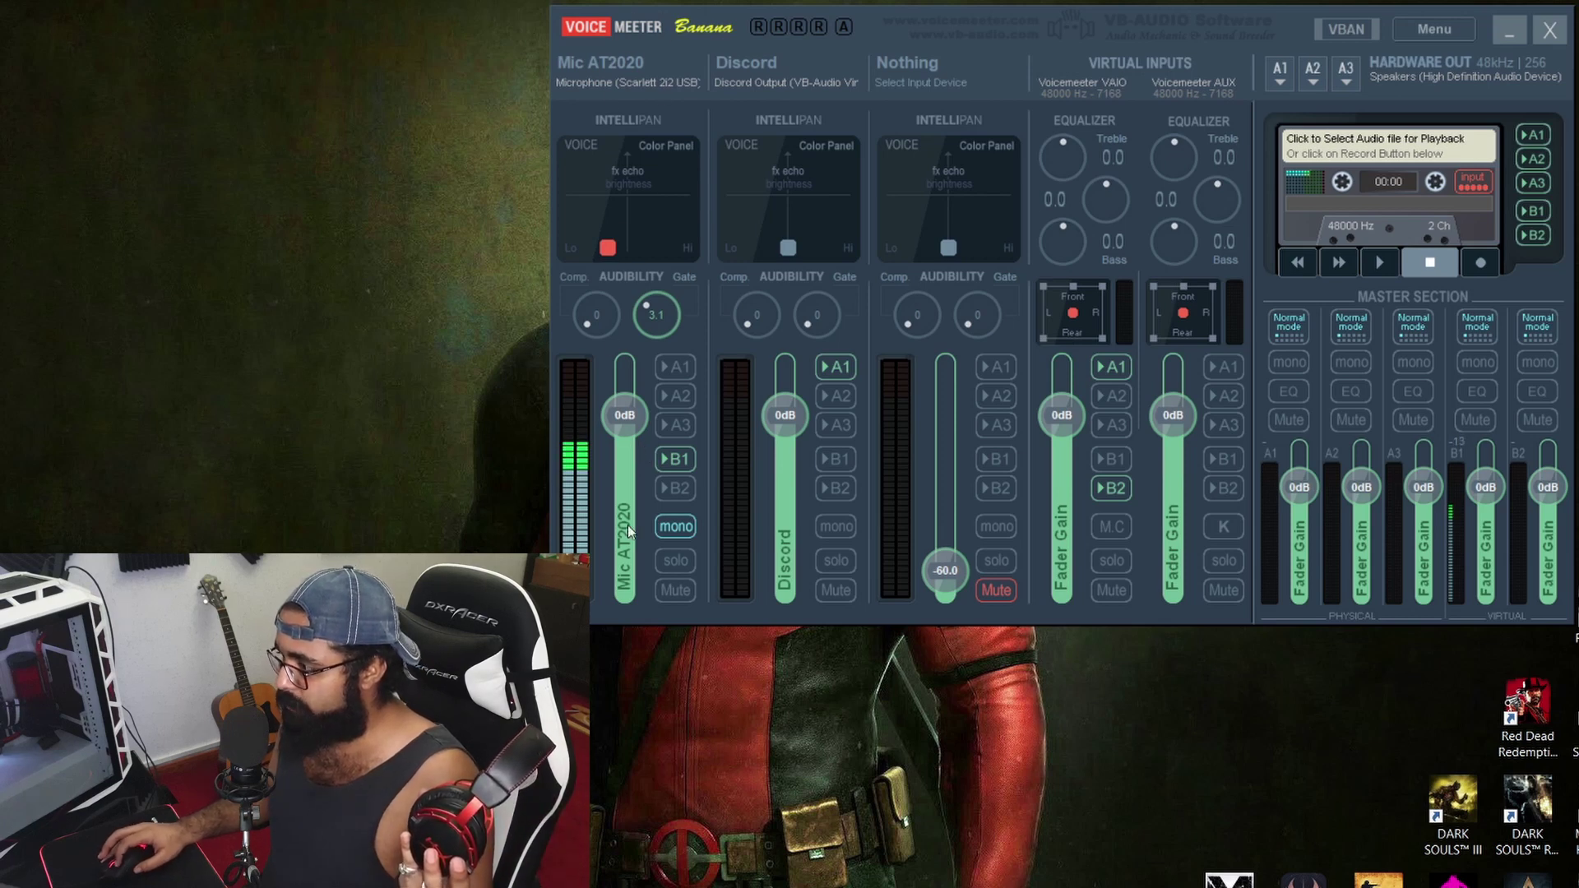
pyautogui.click(675, 367)
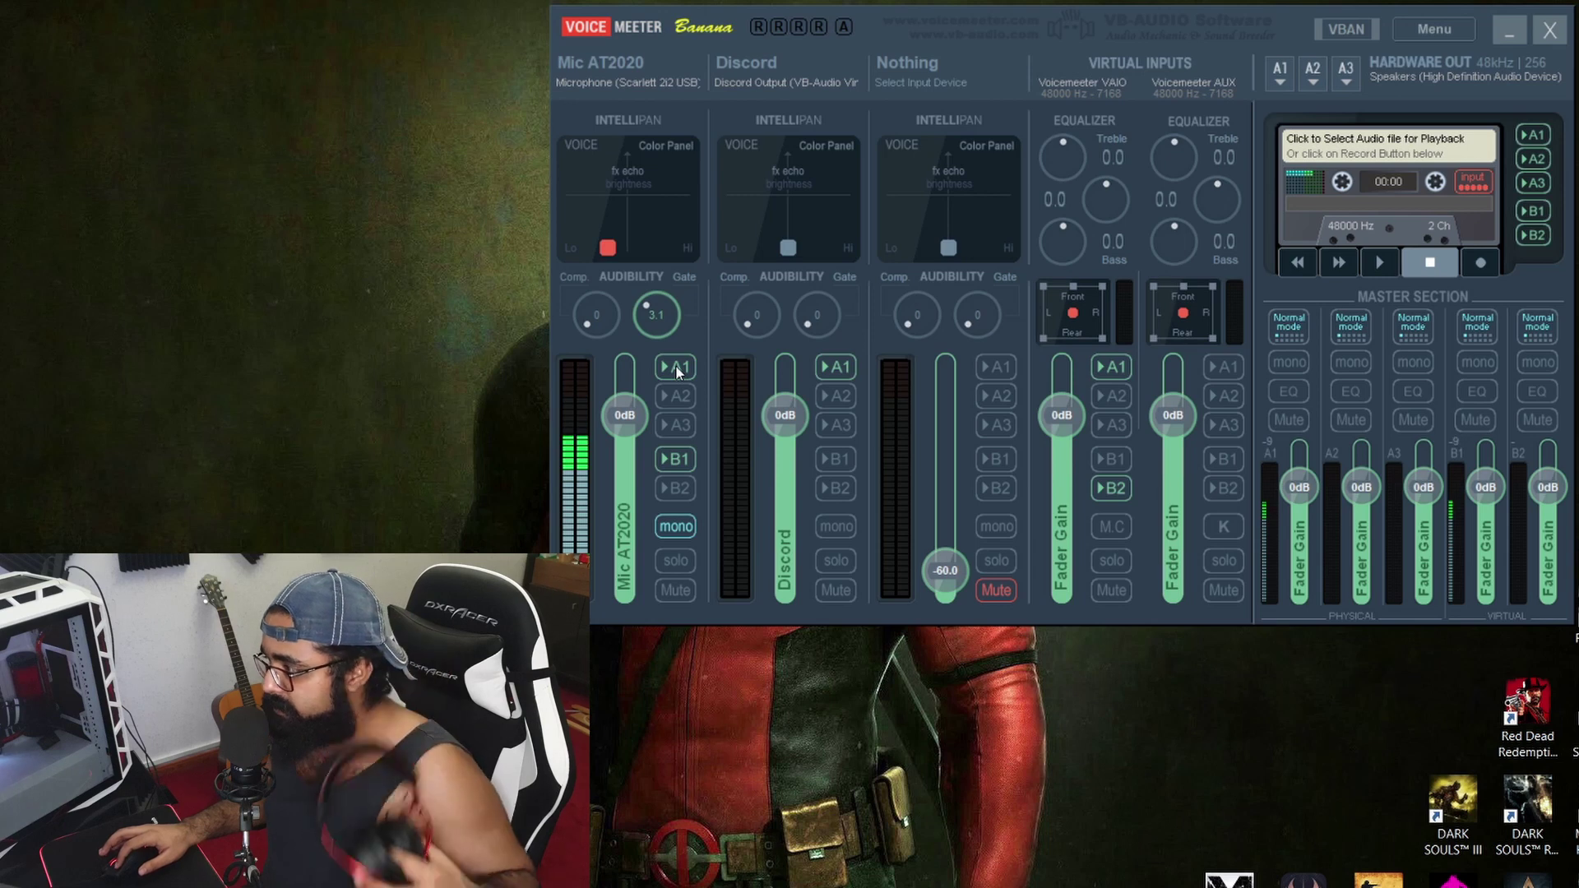
pyautogui.click(675, 367)
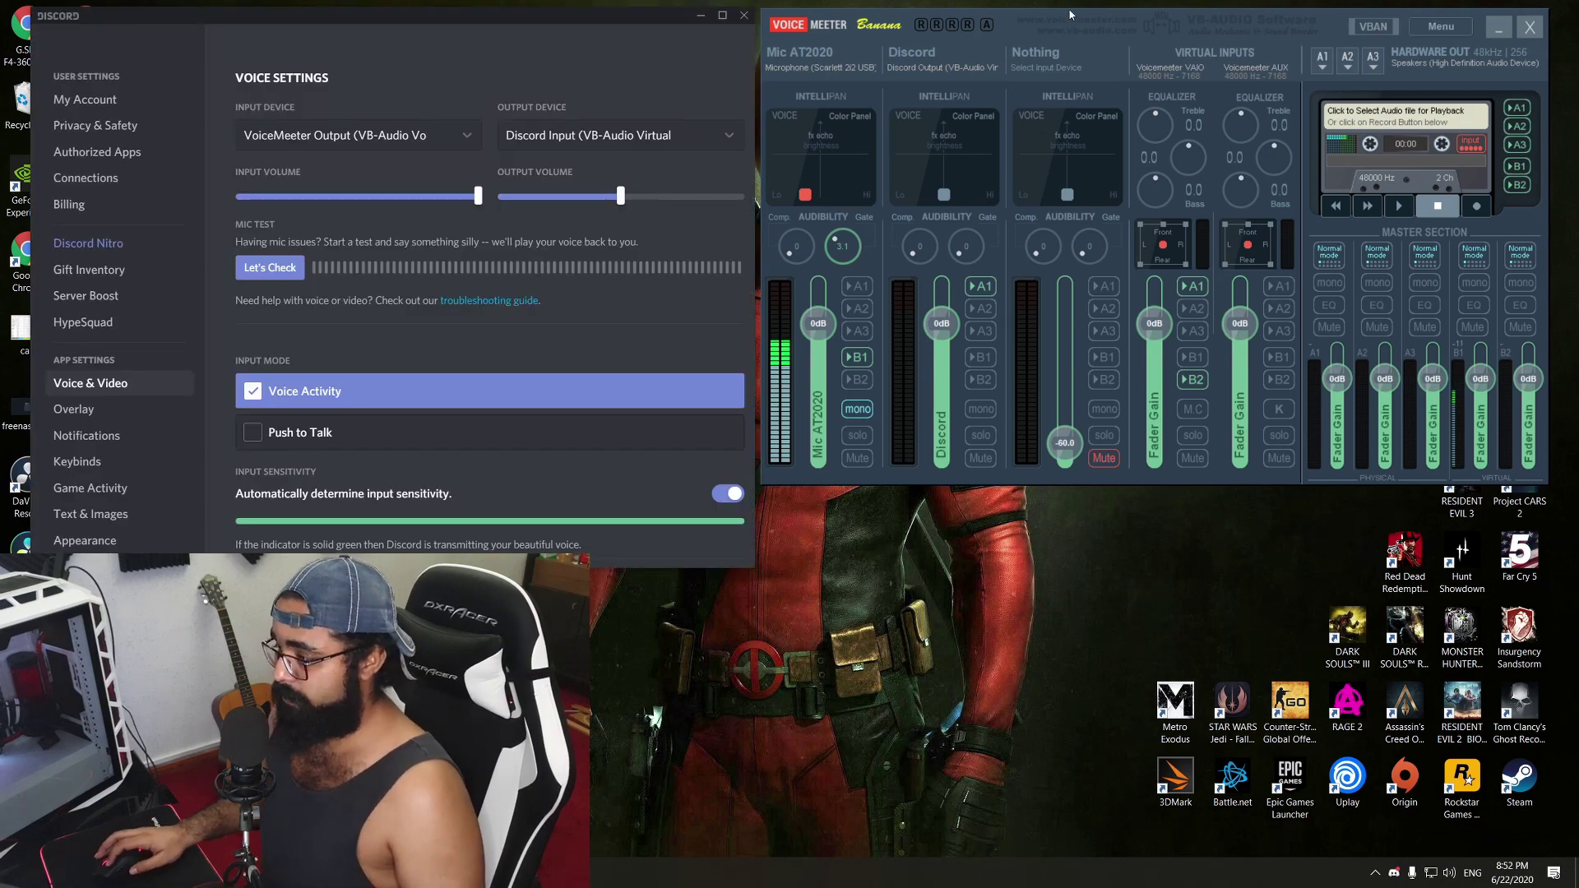
# - Check the label and the input device choices of VoiceMeeter's Discord strip
pyautogui.doubleClick(946, 54)
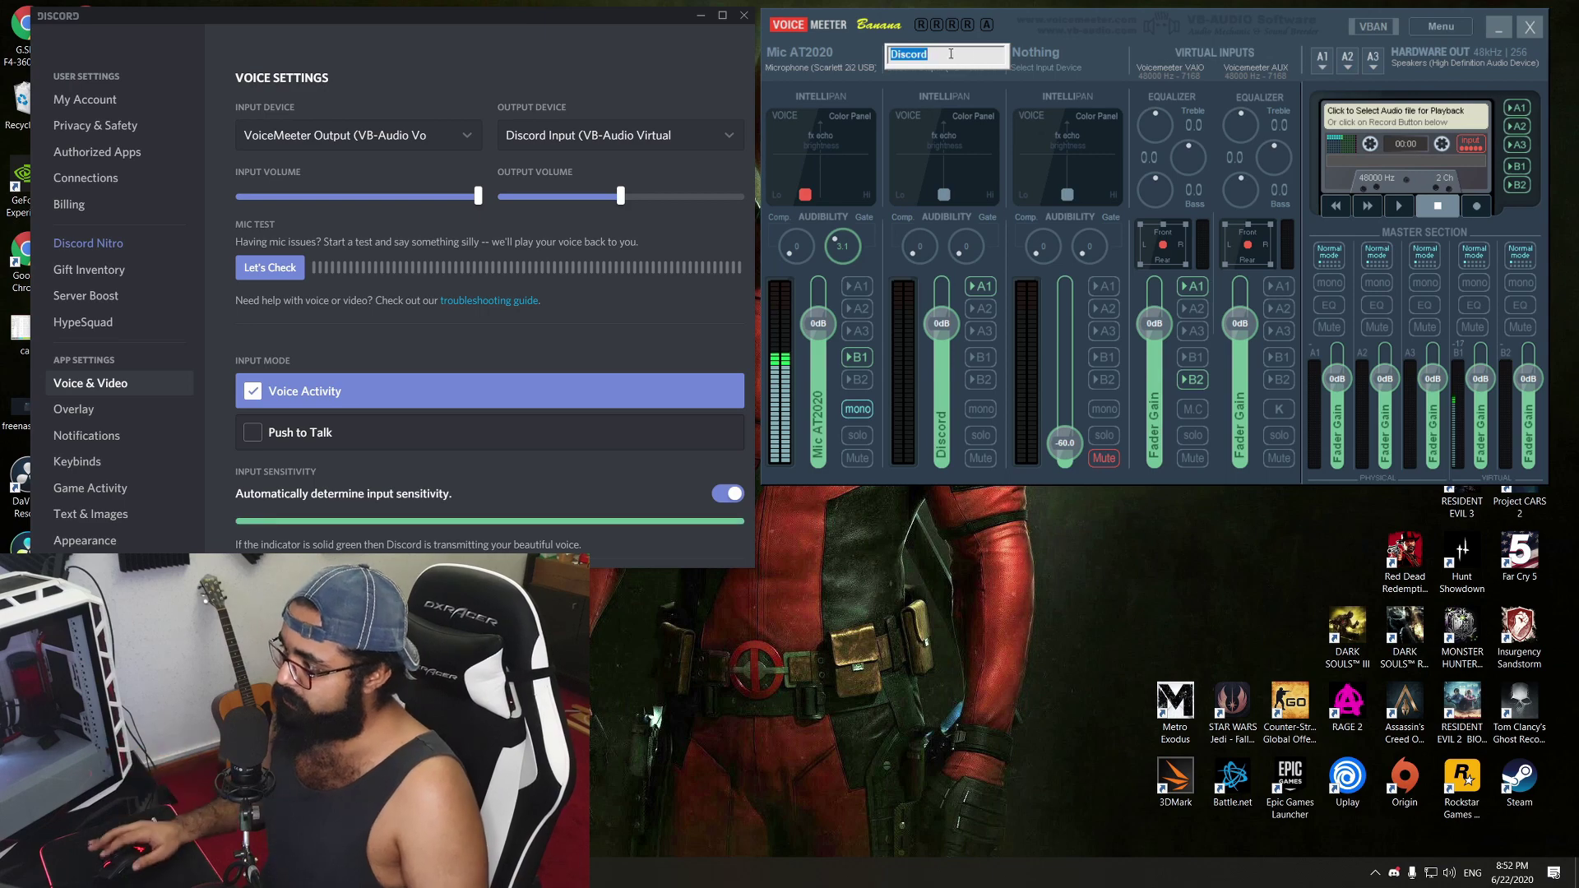
pyautogui.click(1071, 32)
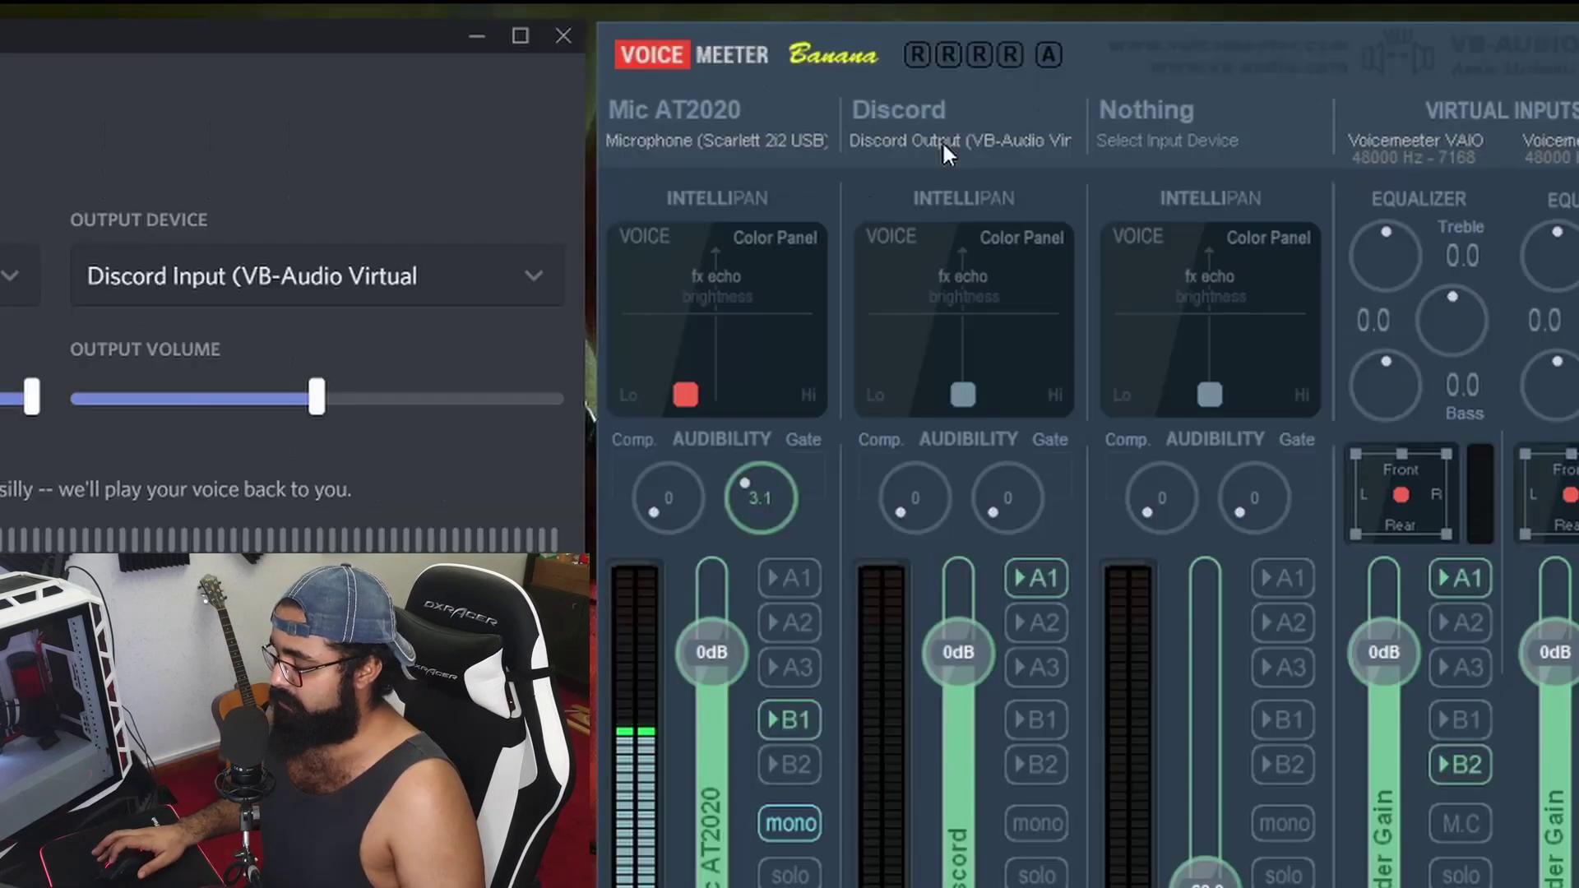
pyautogui.click(943, 144)
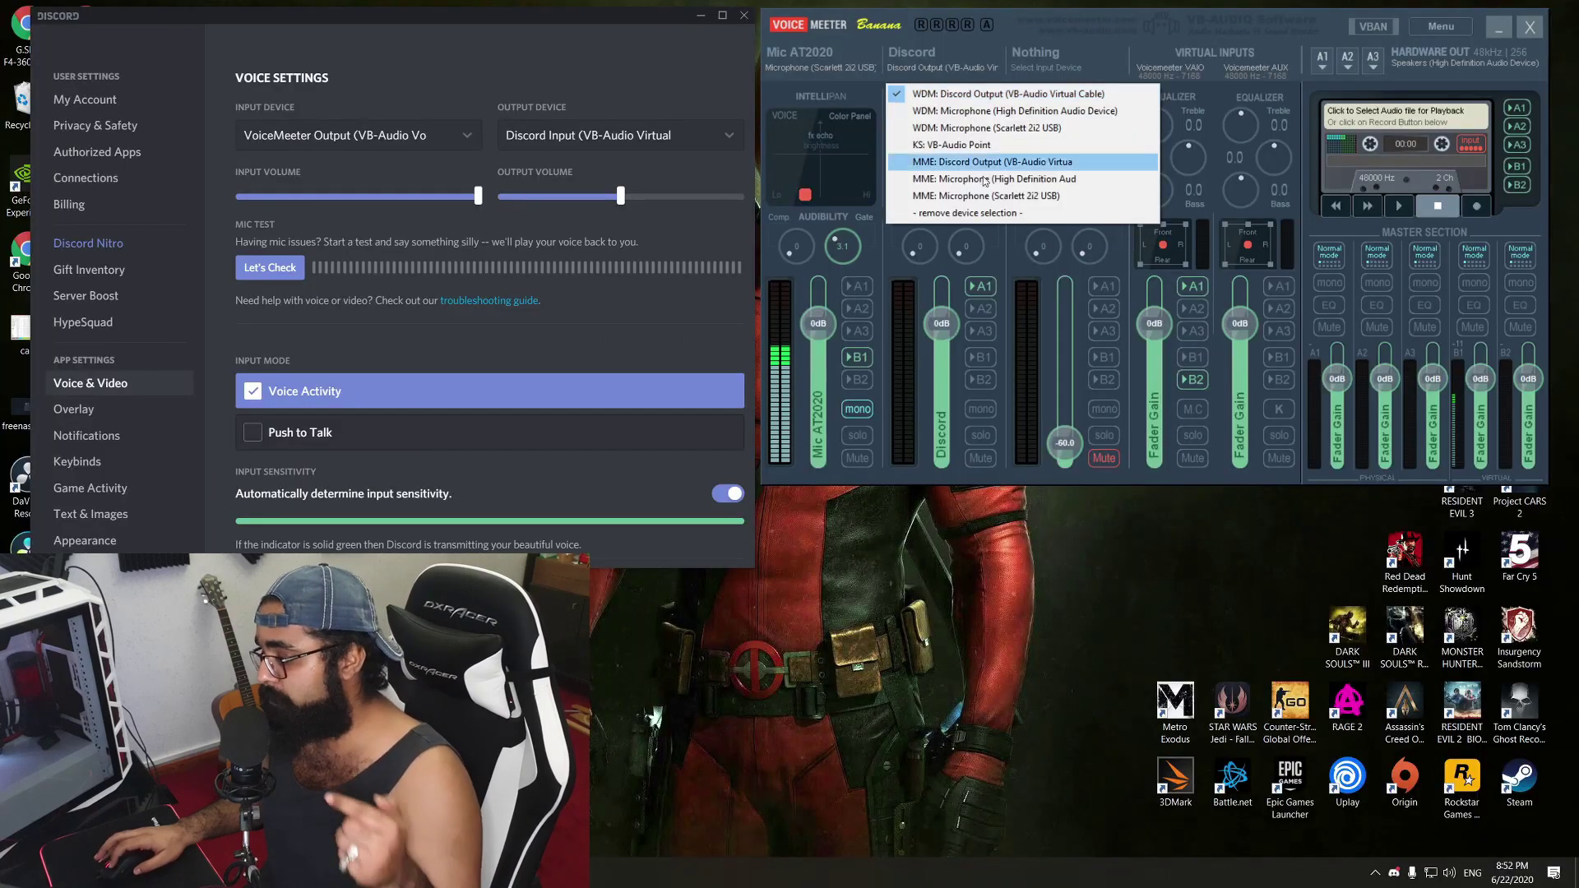
# - Find the Discord Output recording device in the Windows sound settings and compare it with the Discord strip's input device choices in VoiceMeeter
pyautogui.rightClick(1450, 872)
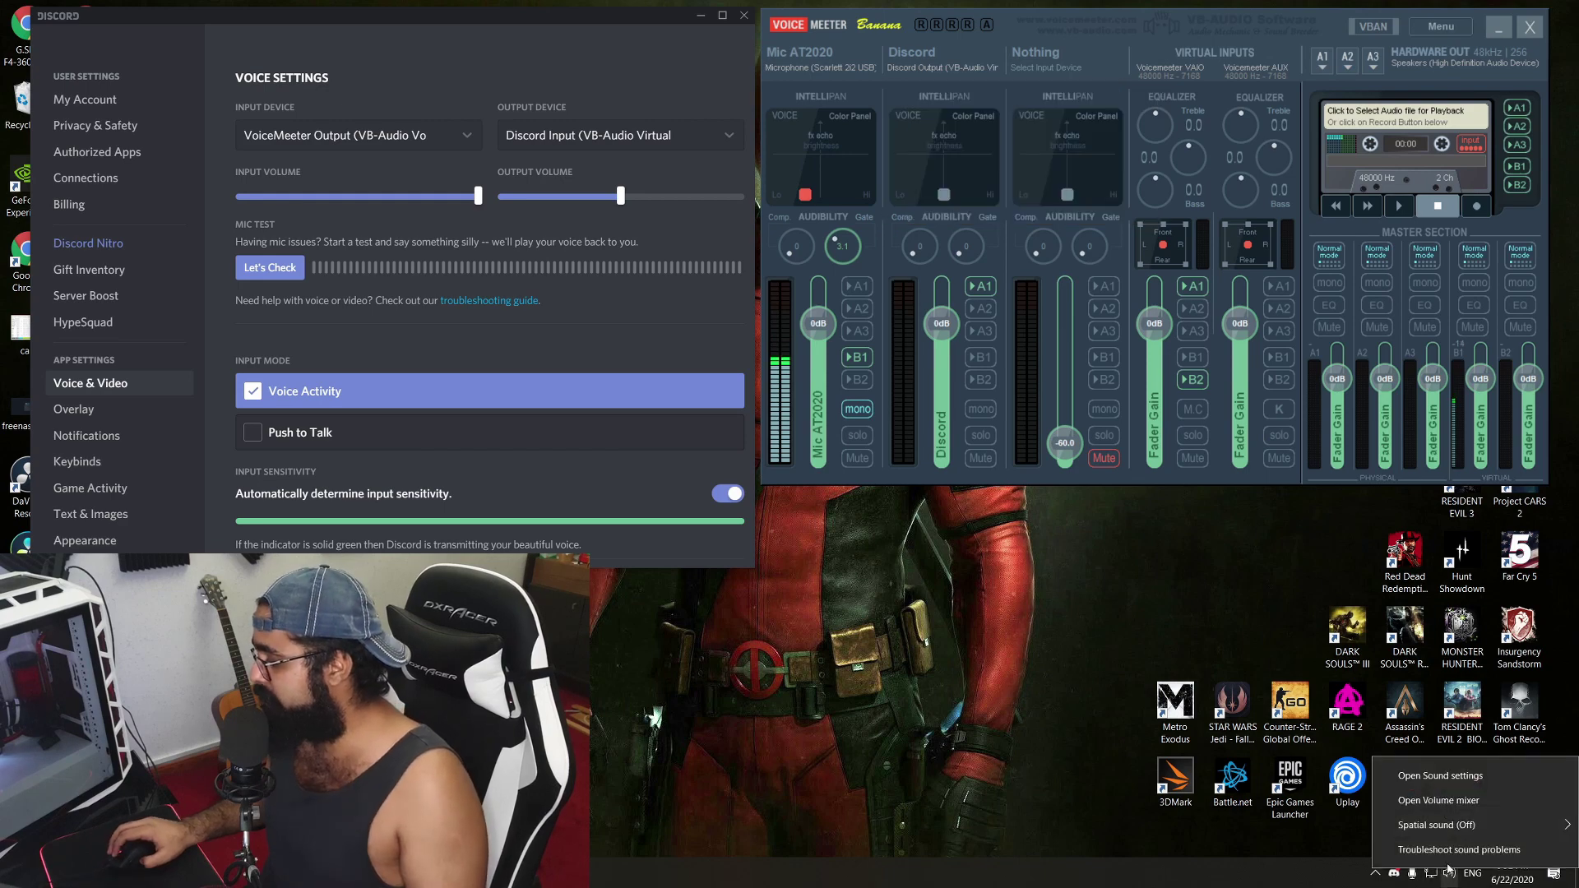
pyautogui.click(1440, 776)
pyautogui.scroll(-4, 380, 340)
pyautogui.scroll(-1, 380, 340)
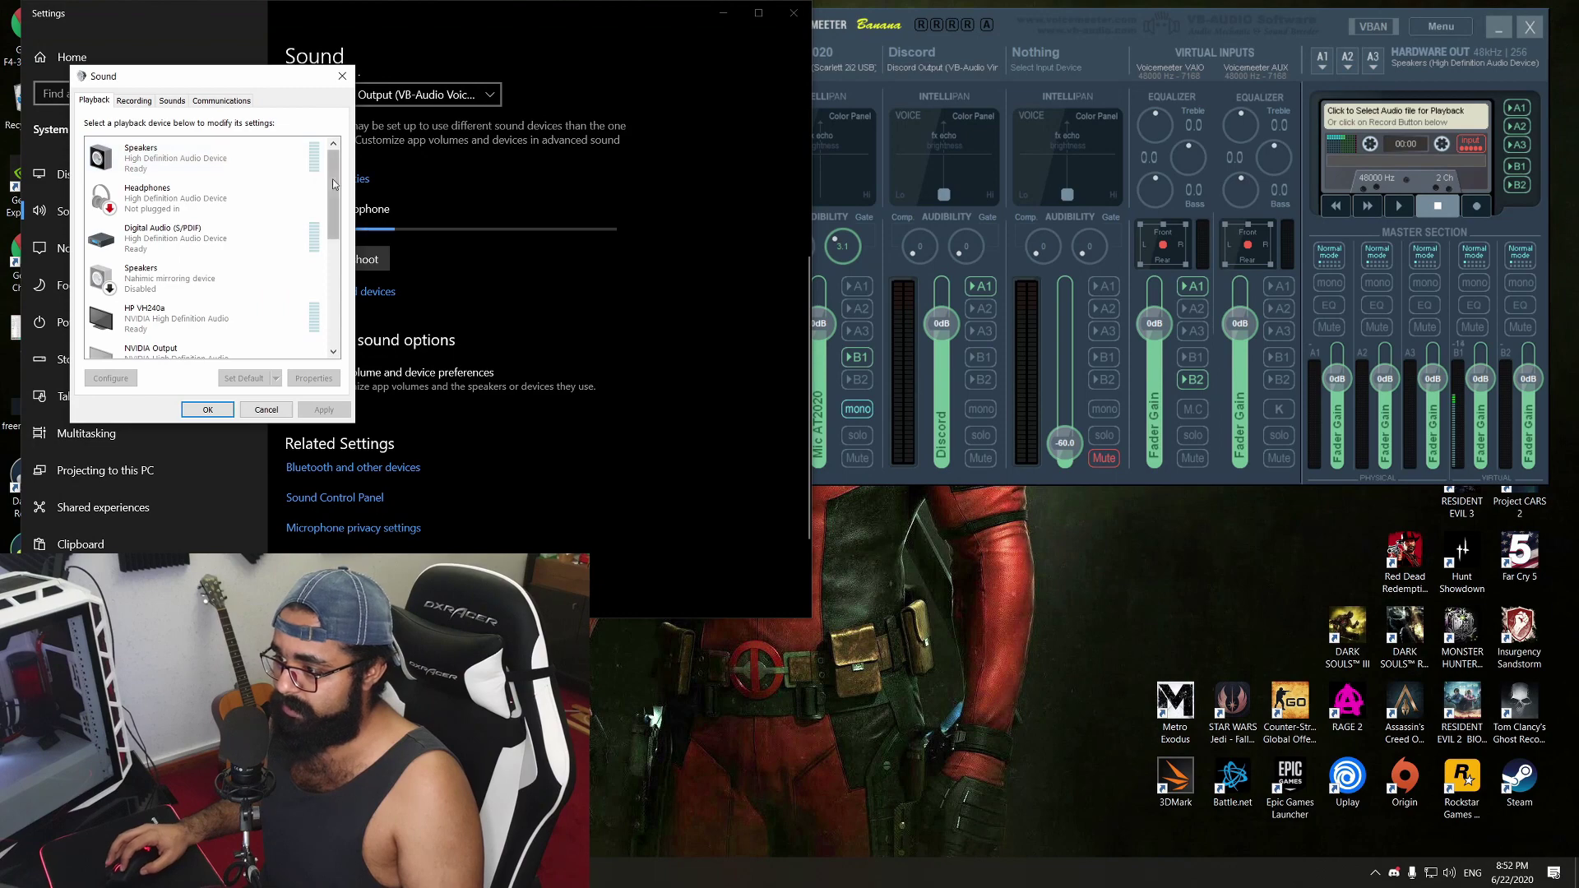
pyautogui.scroll(-5, 175, 292)
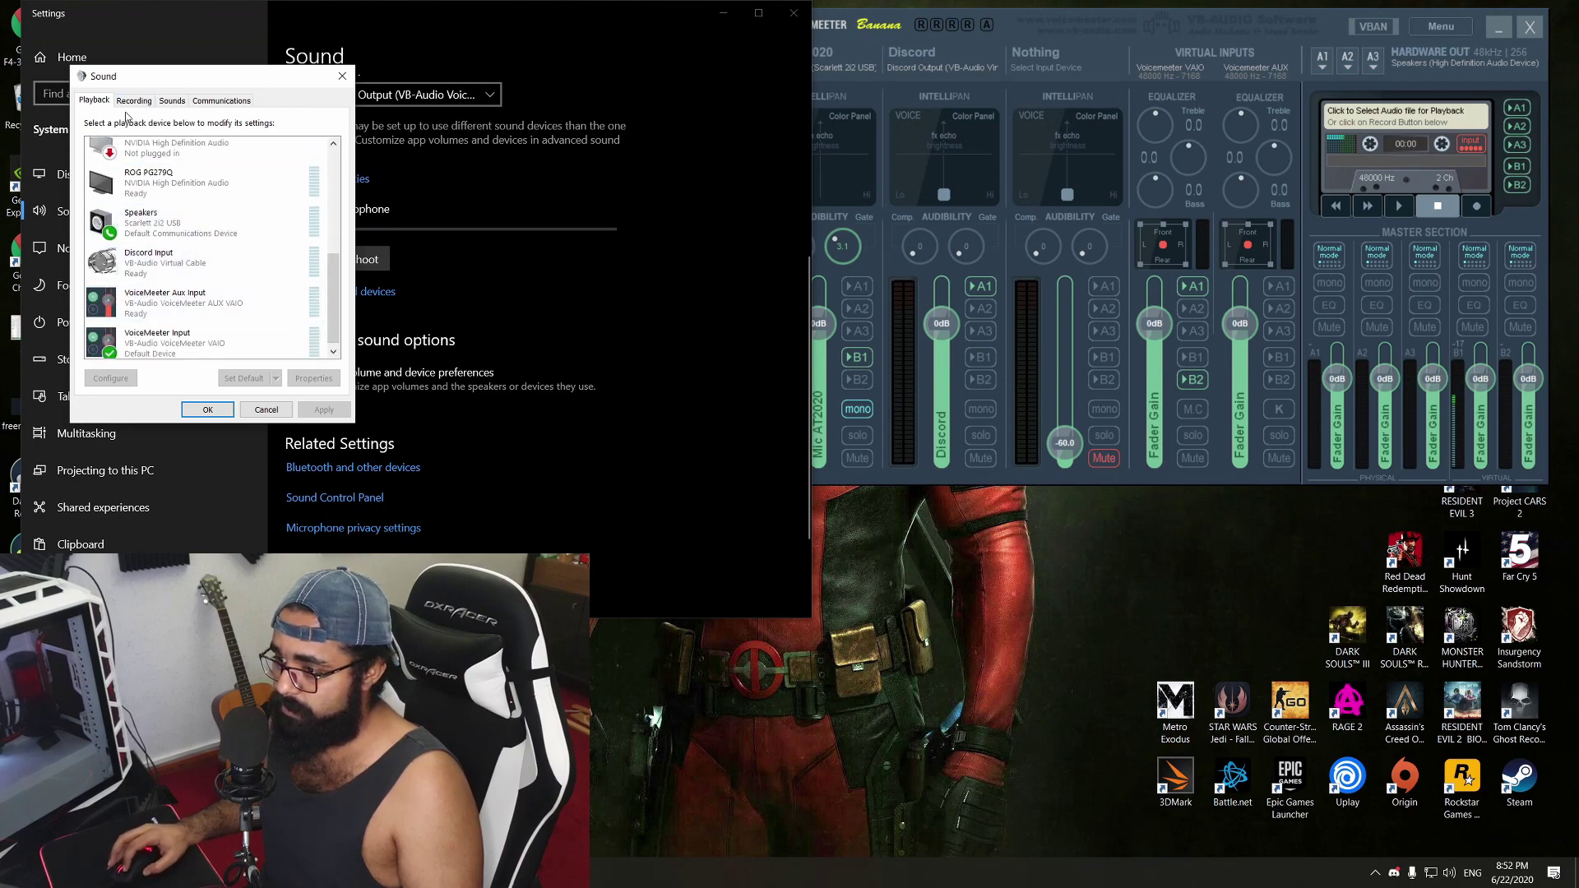
pyautogui.click(134, 100)
pyautogui.moveTo(334, 167); pyautogui.dragTo(333, 241)
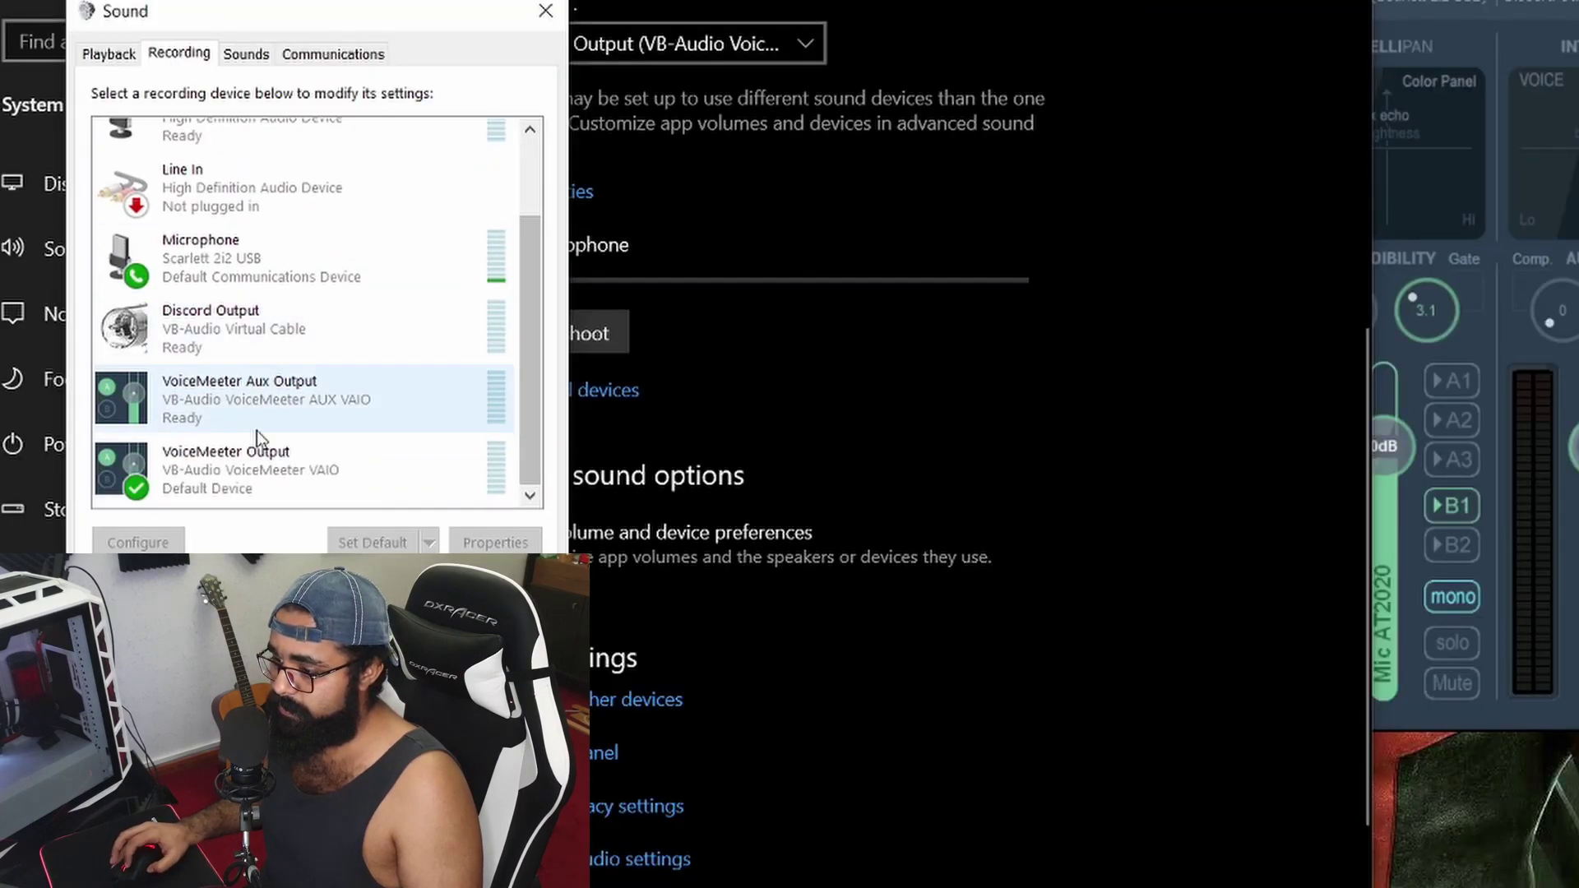
pyautogui.click(228, 327)
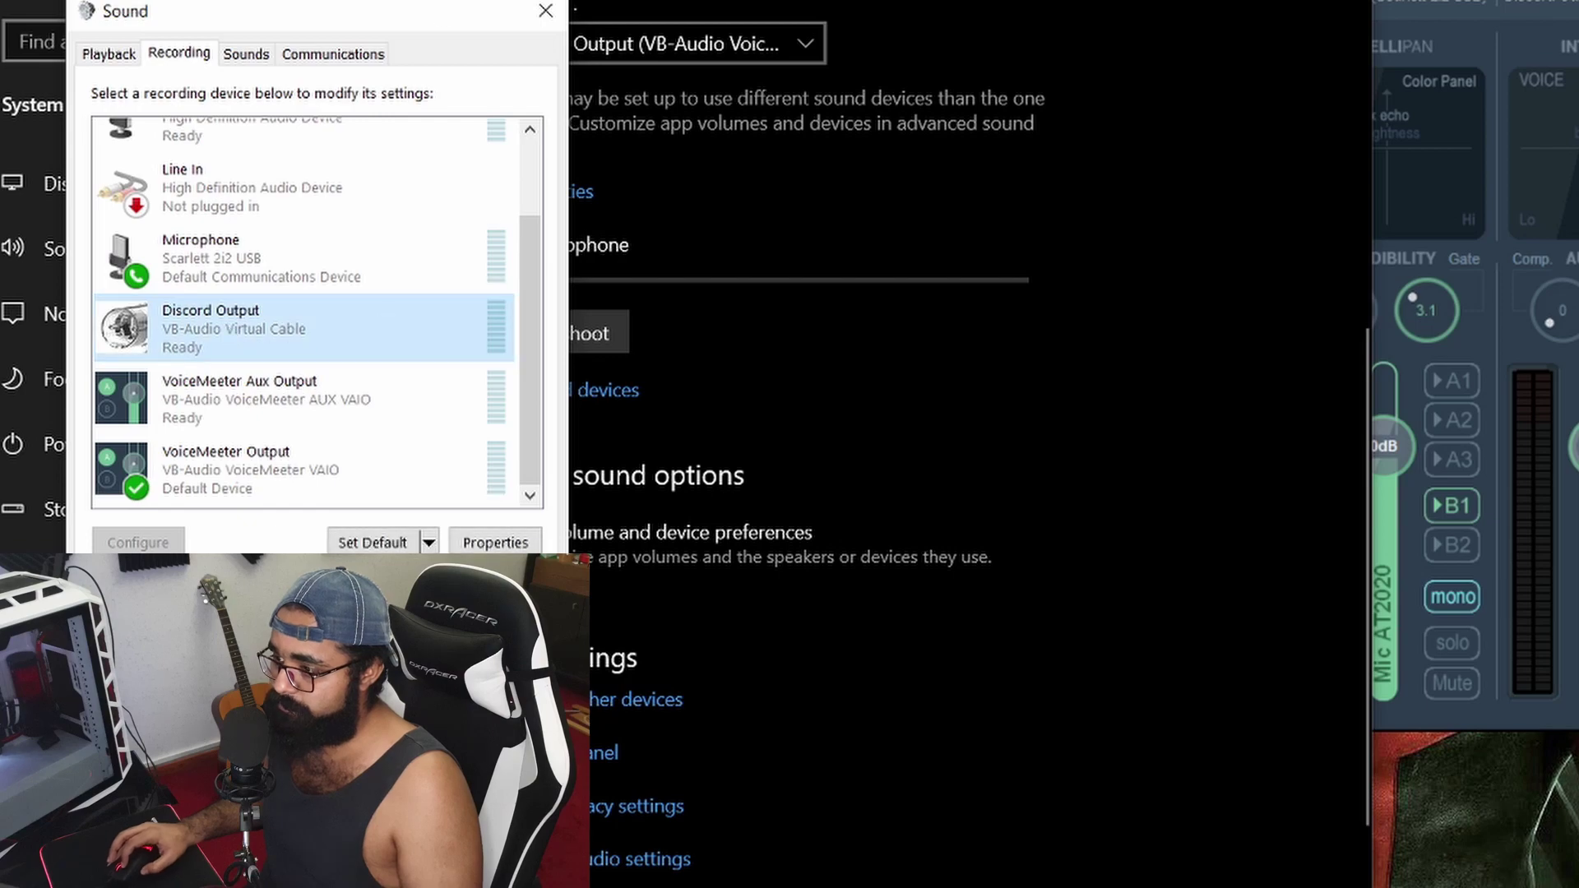
pyautogui.click(545, 10)
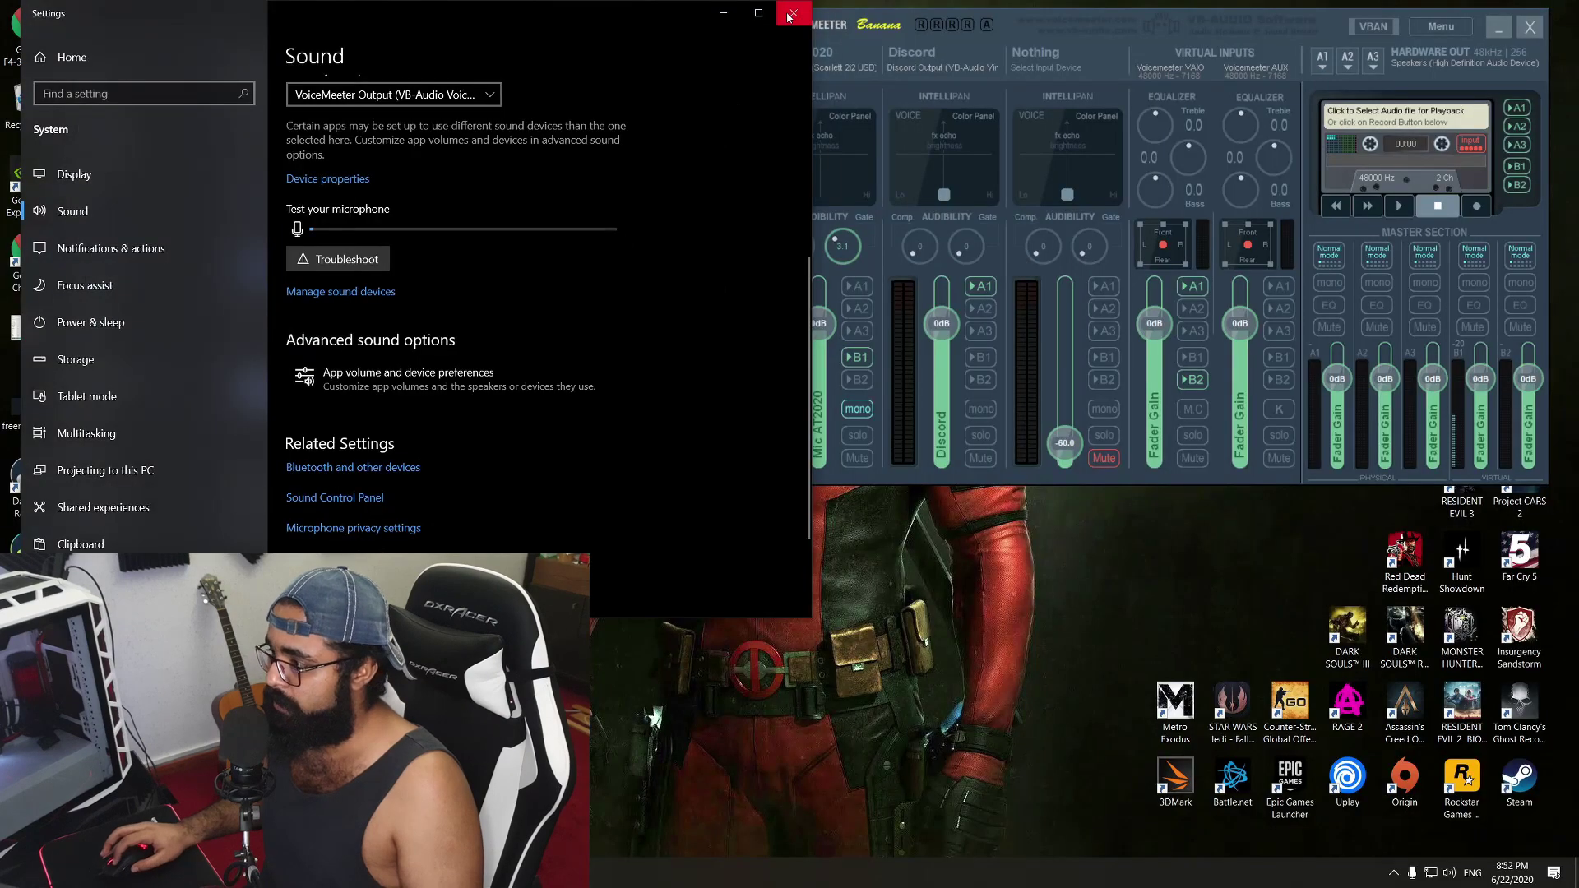
pyautogui.click(788, 16)
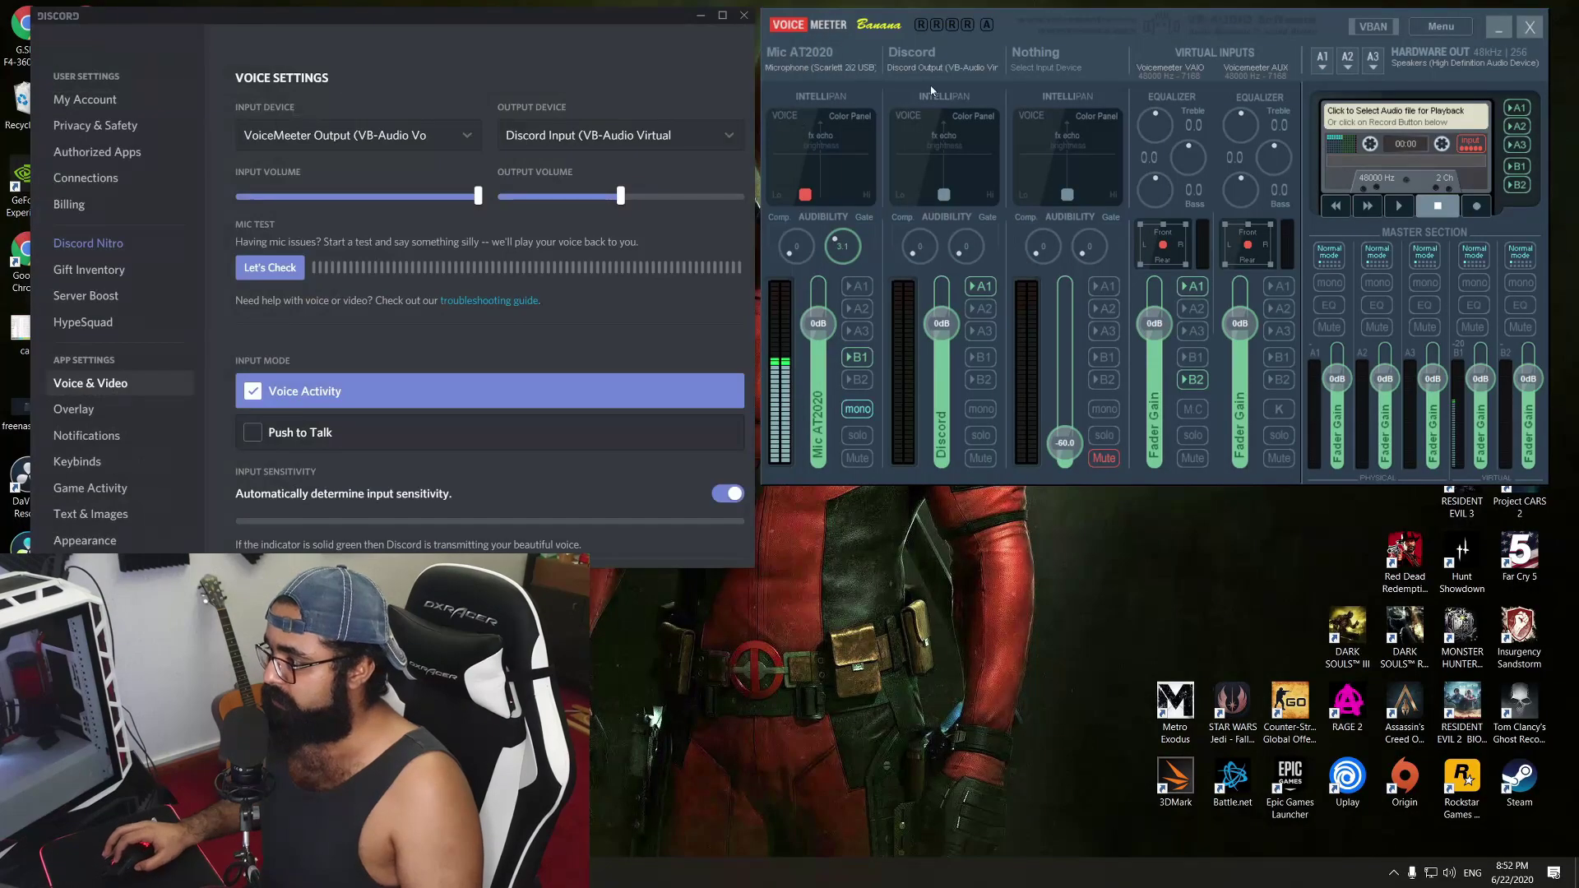
pyautogui.click(922, 69)
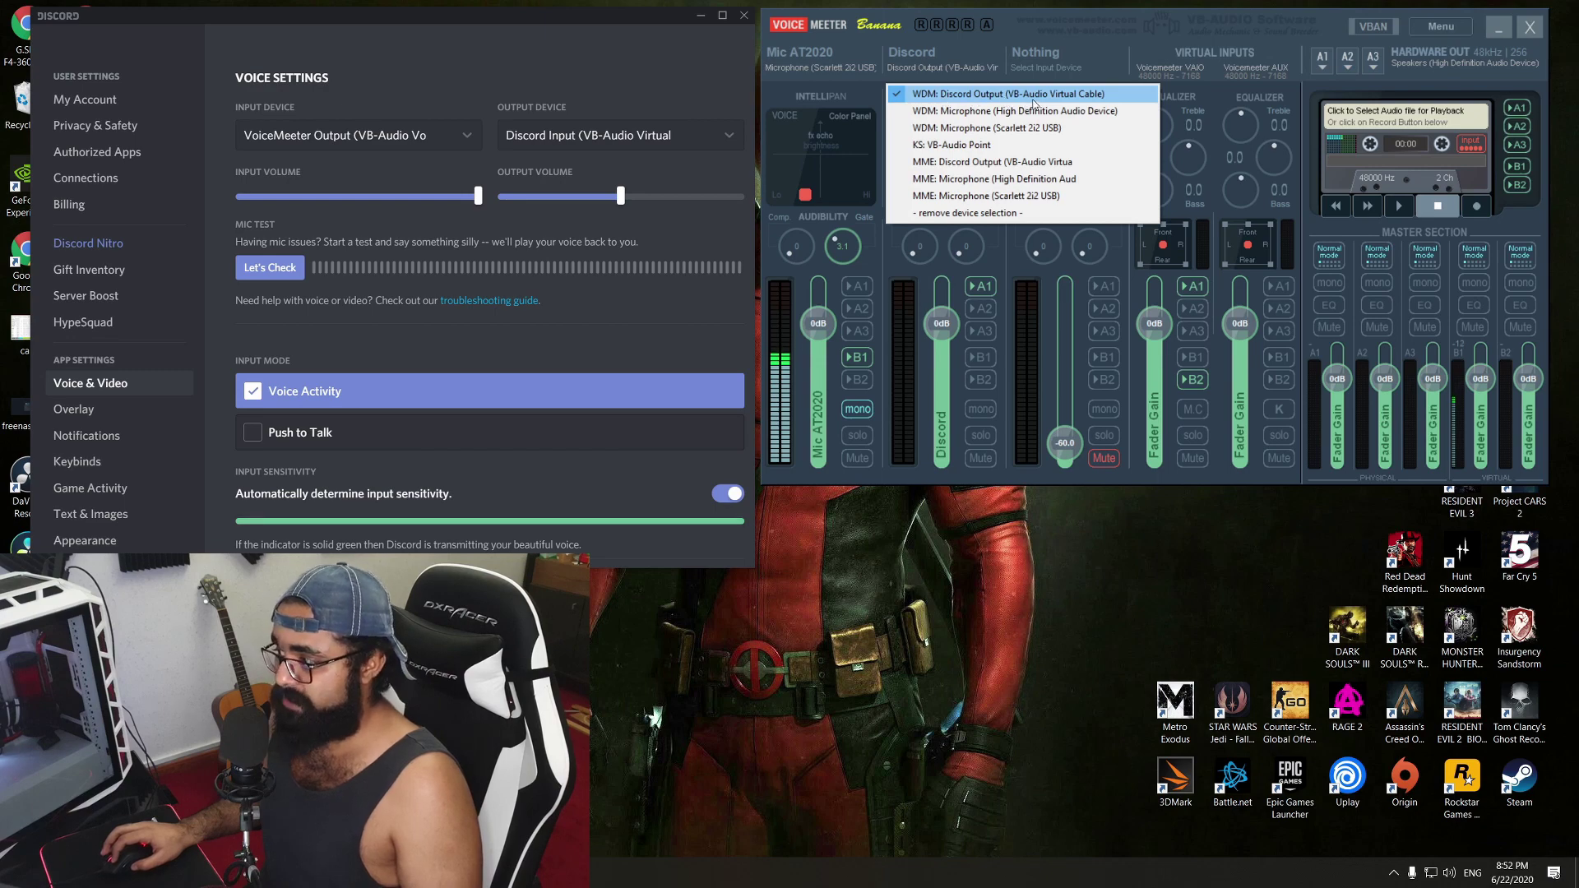
pyautogui.click(1020, 29)
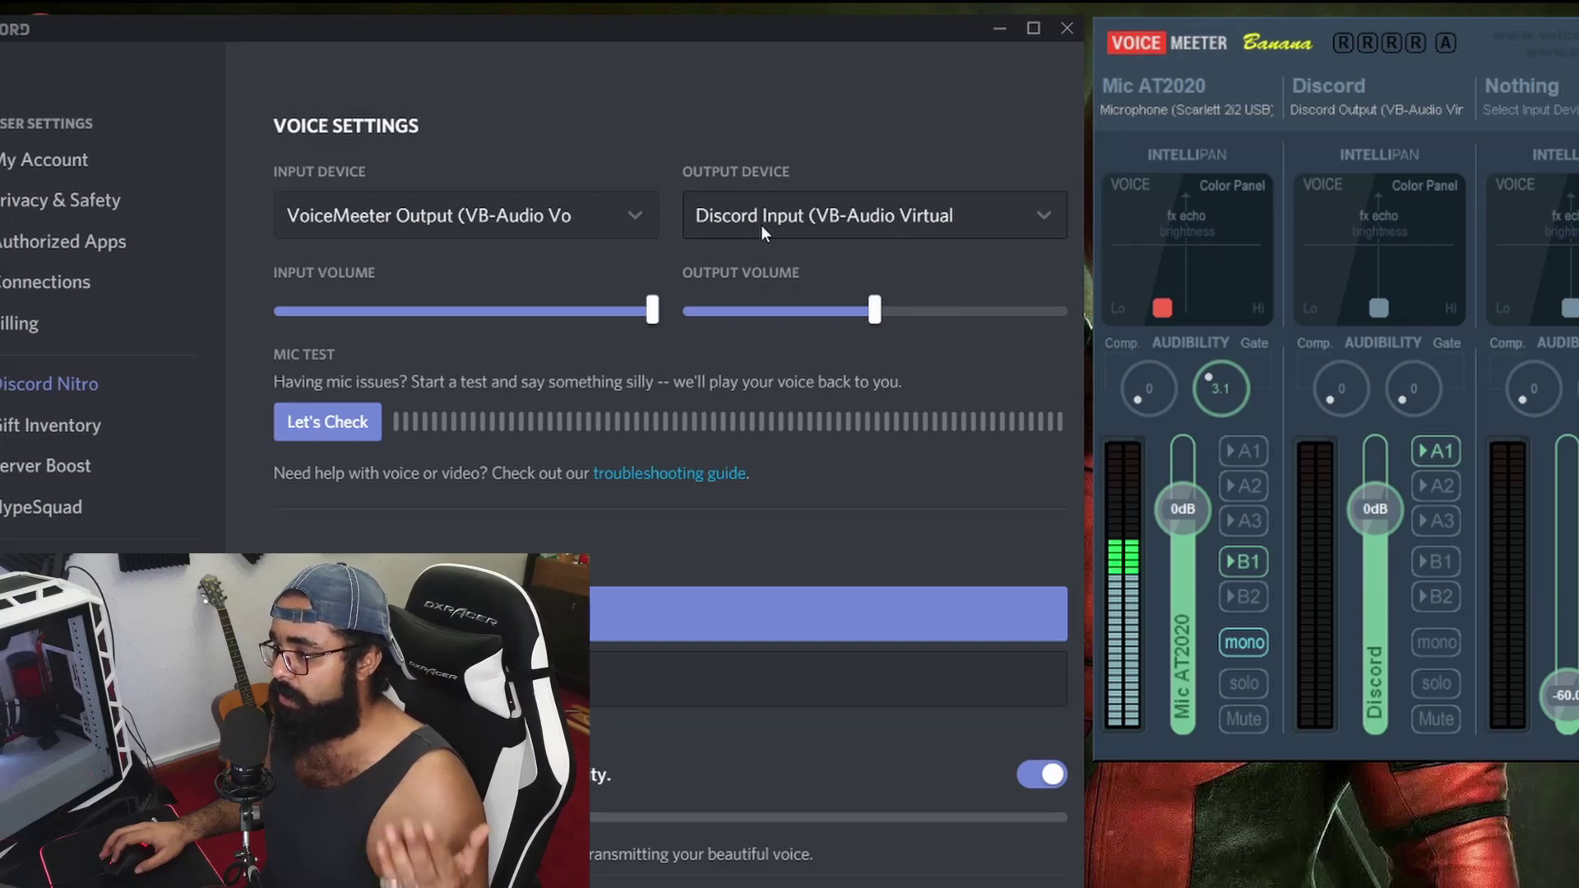
# - Check the properties of the VB-Audio Virtual Cable playback device, Discord Input, in the Windows sound settings and return to Discord's voice settings
pyautogui.rightClick(1450, 873)
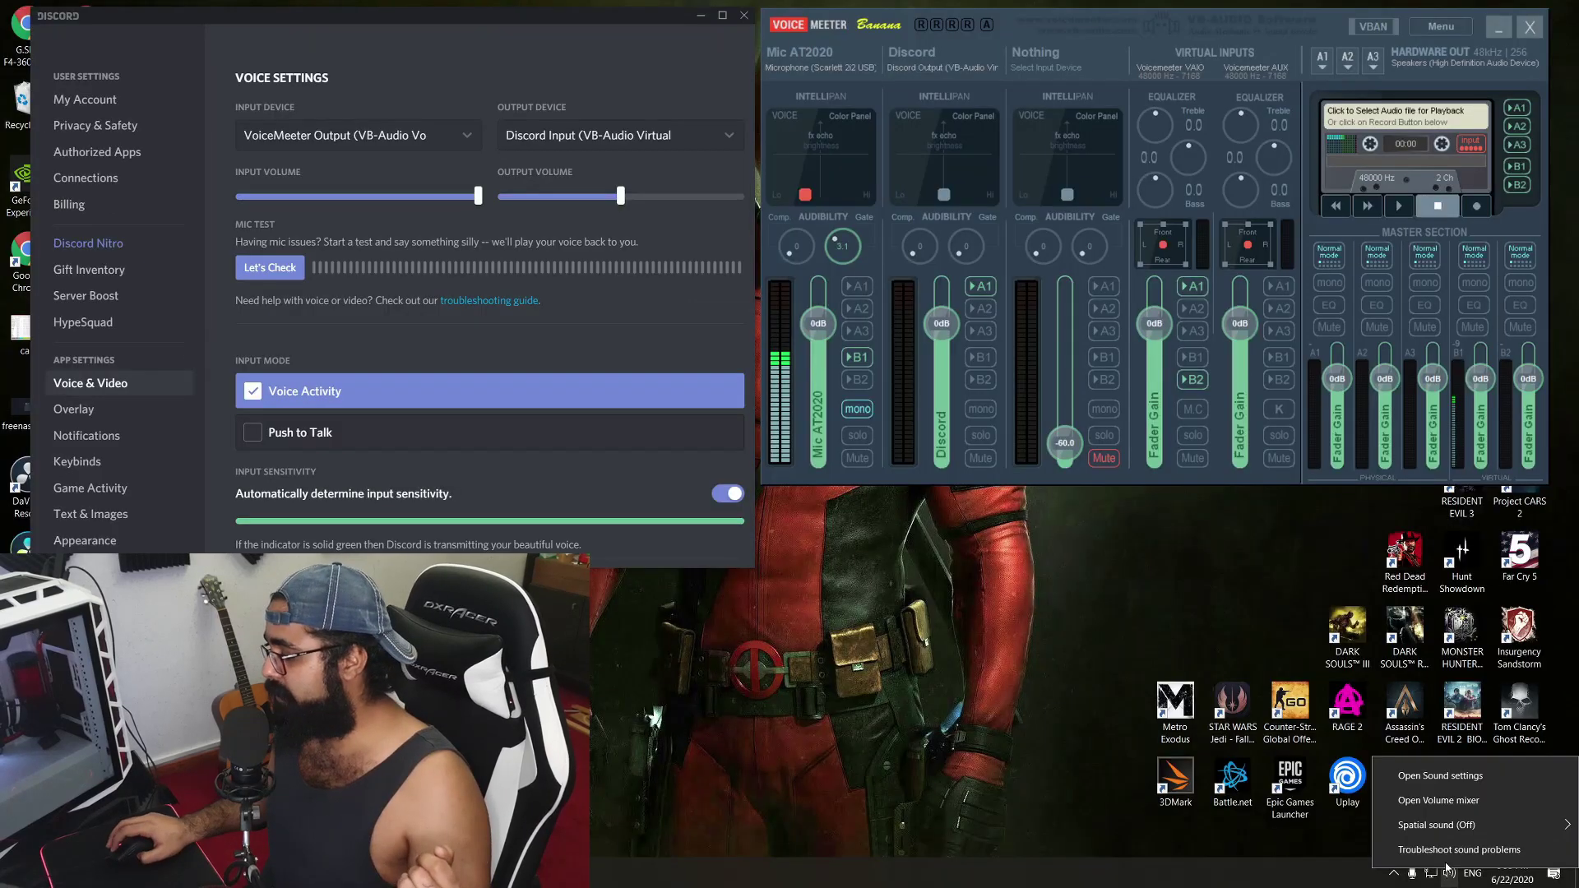
pyautogui.click(1448, 765)
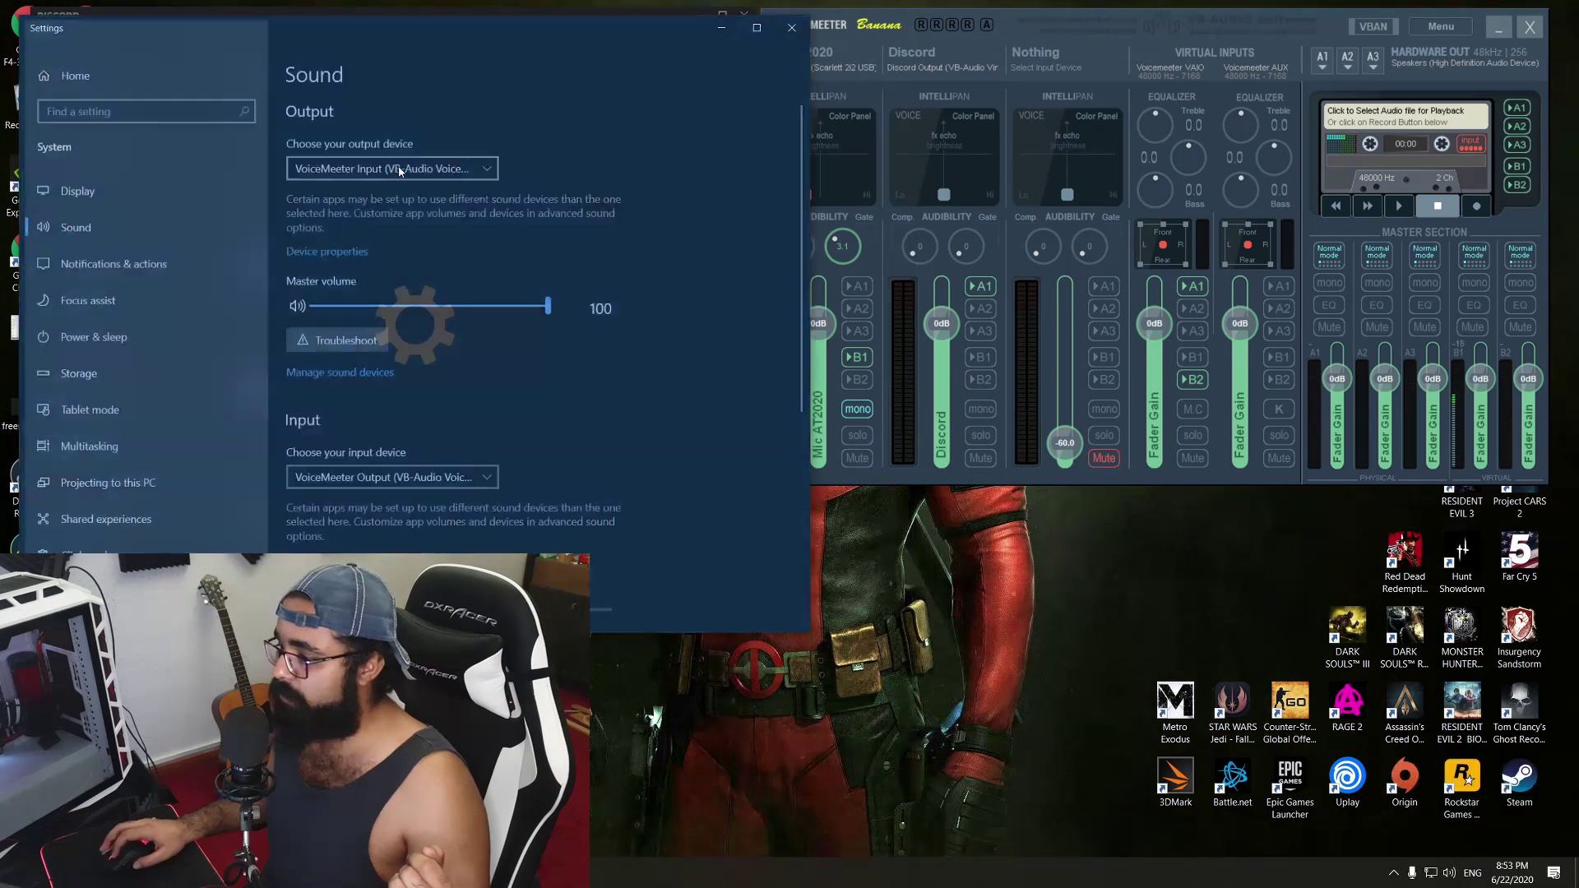
pyautogui.scroll(-3, 359, 357)
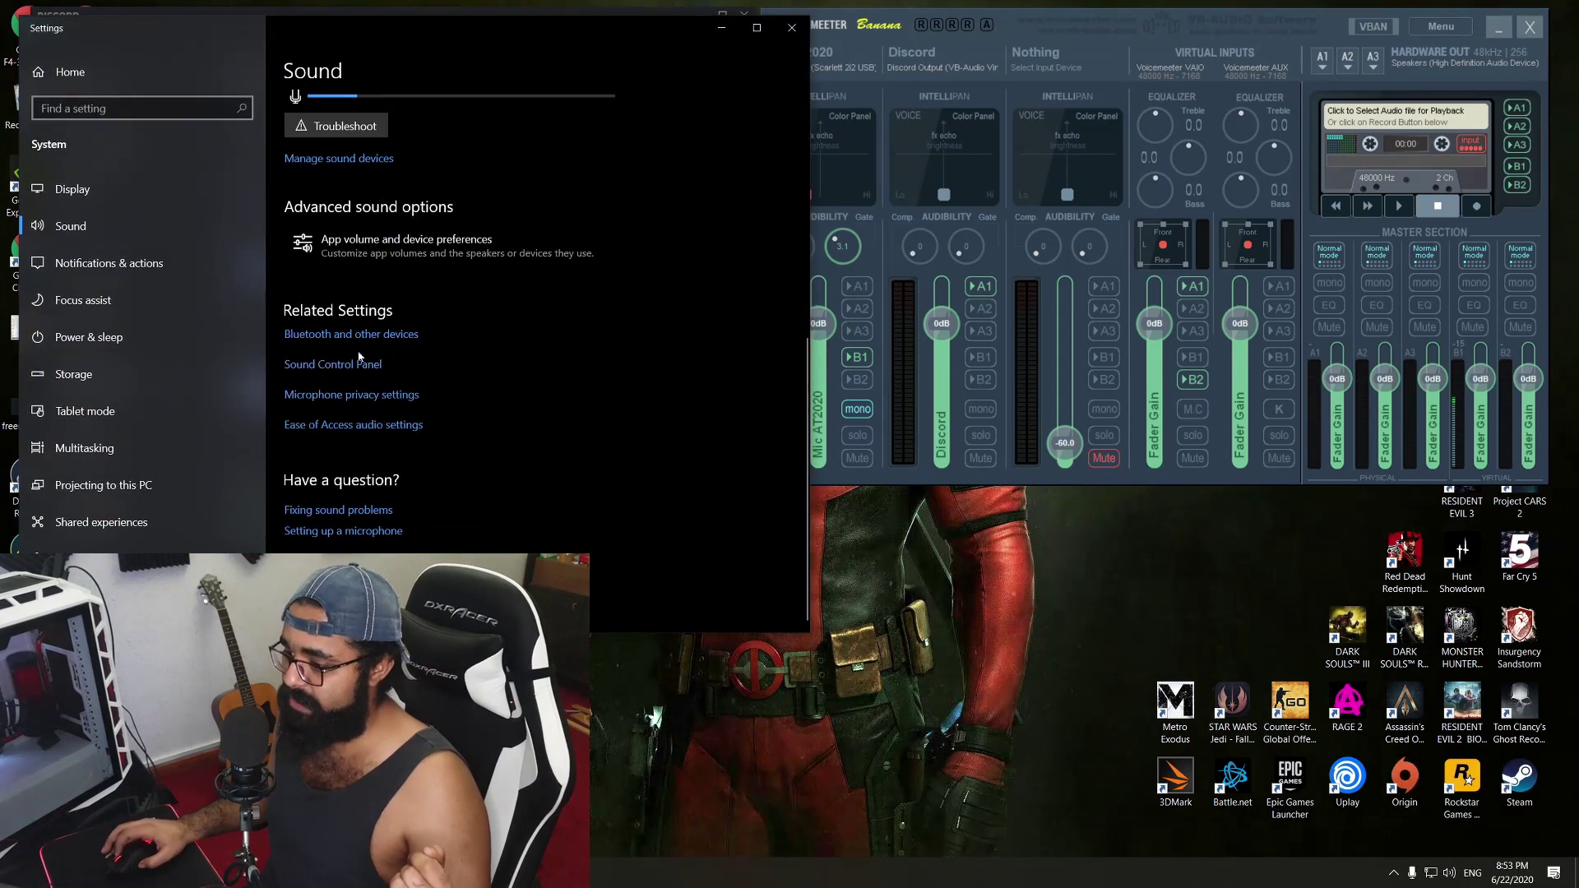
pyautogui.click(343, 374)
pyautogui.moveTo(206, 103); pyautogui.dragTo(551, 81)
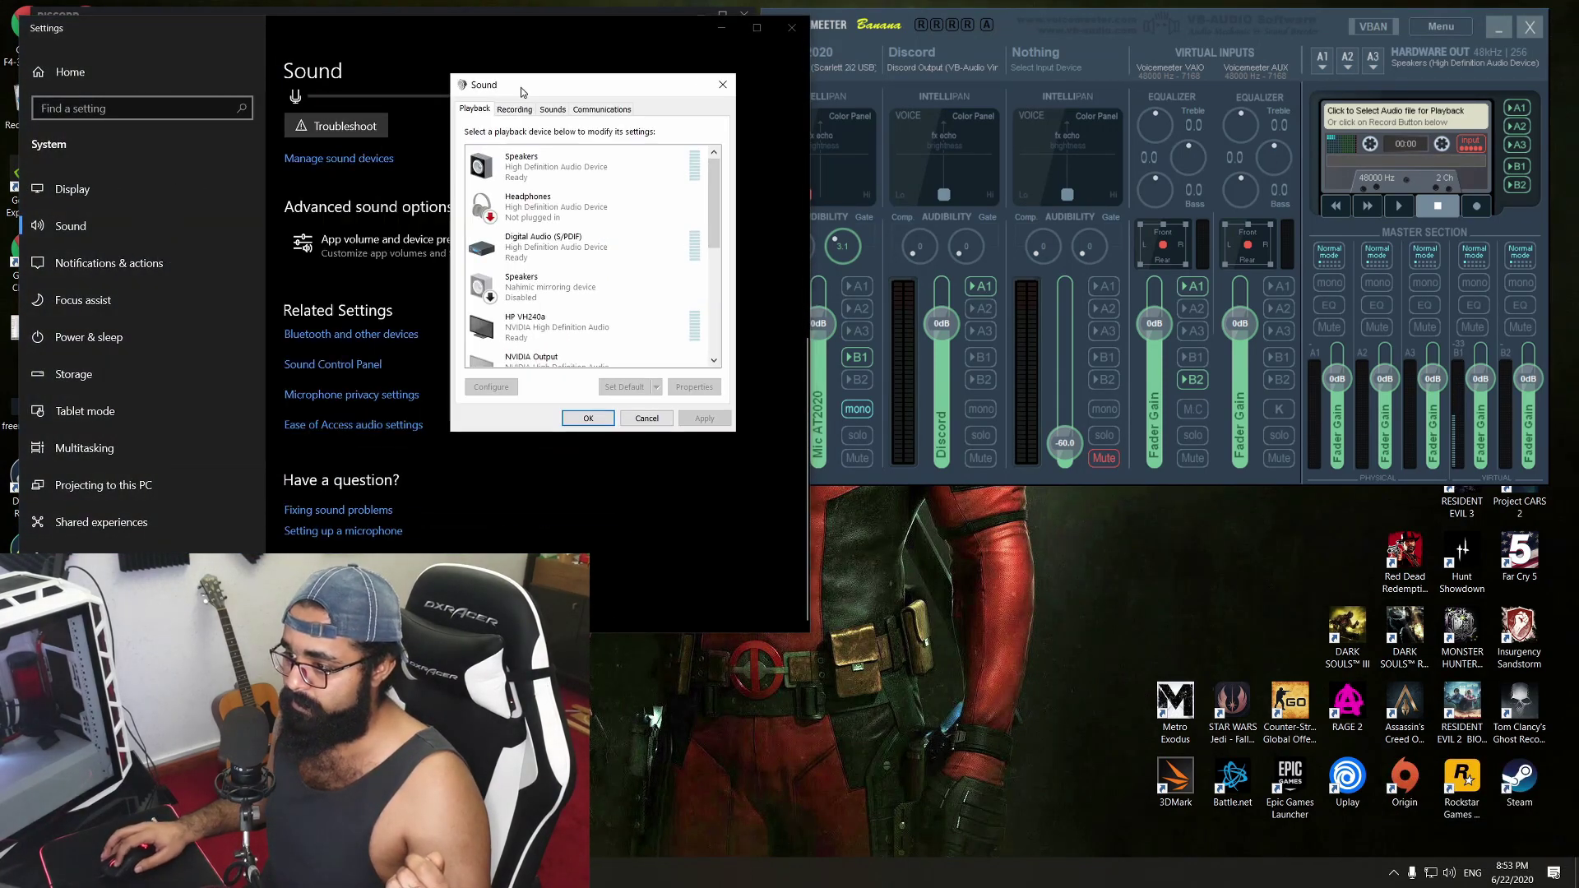
pyautogui.scroll(-5, 839, 432)
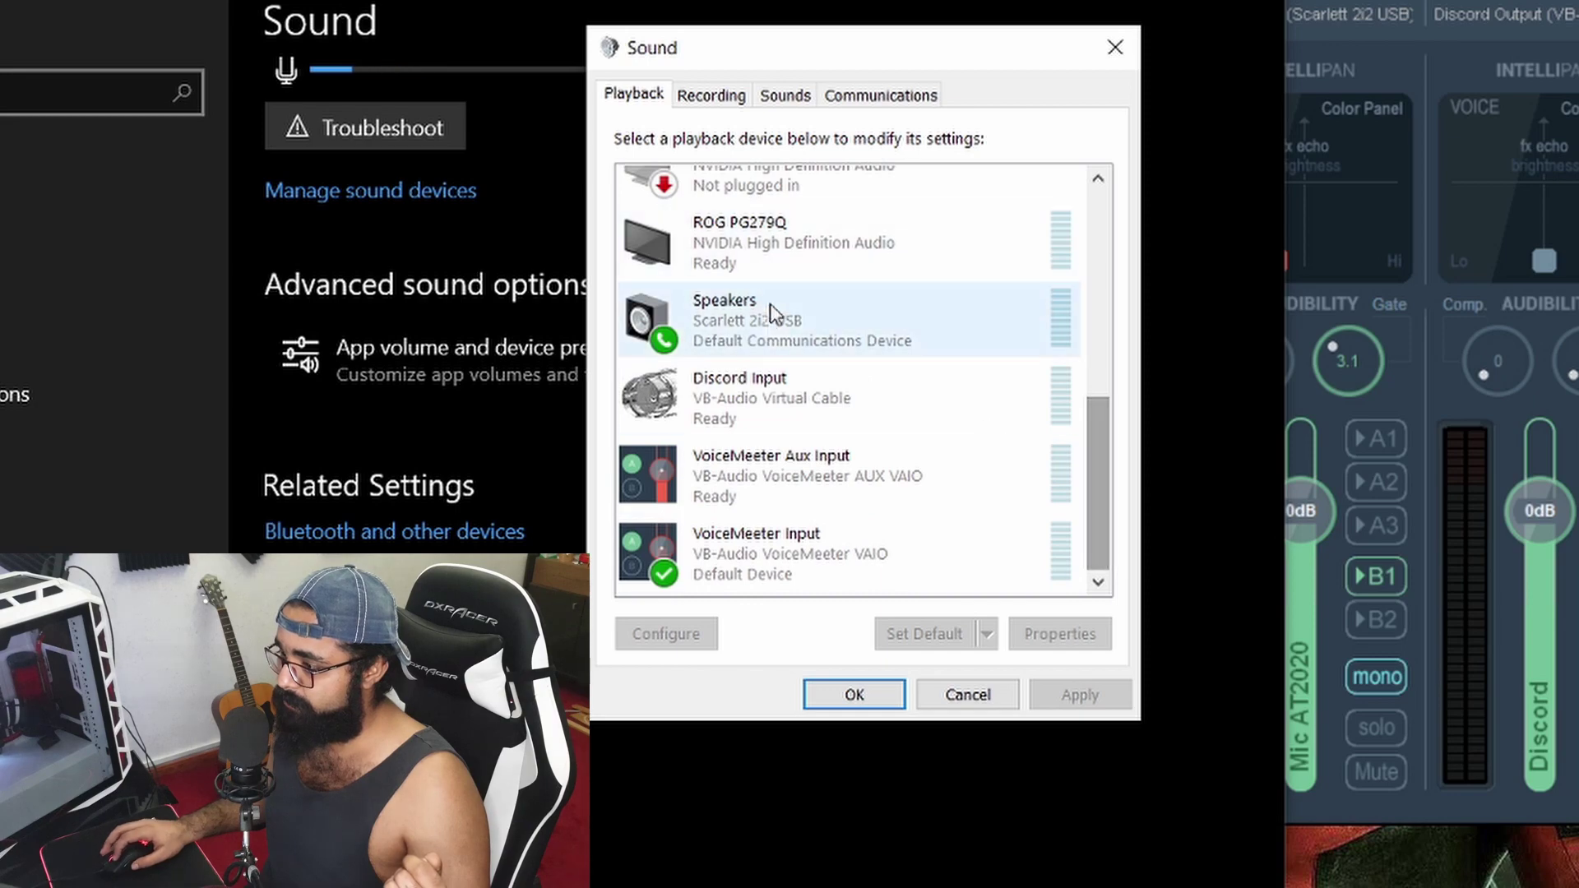
pyautogui.doubleClick(788, 399)
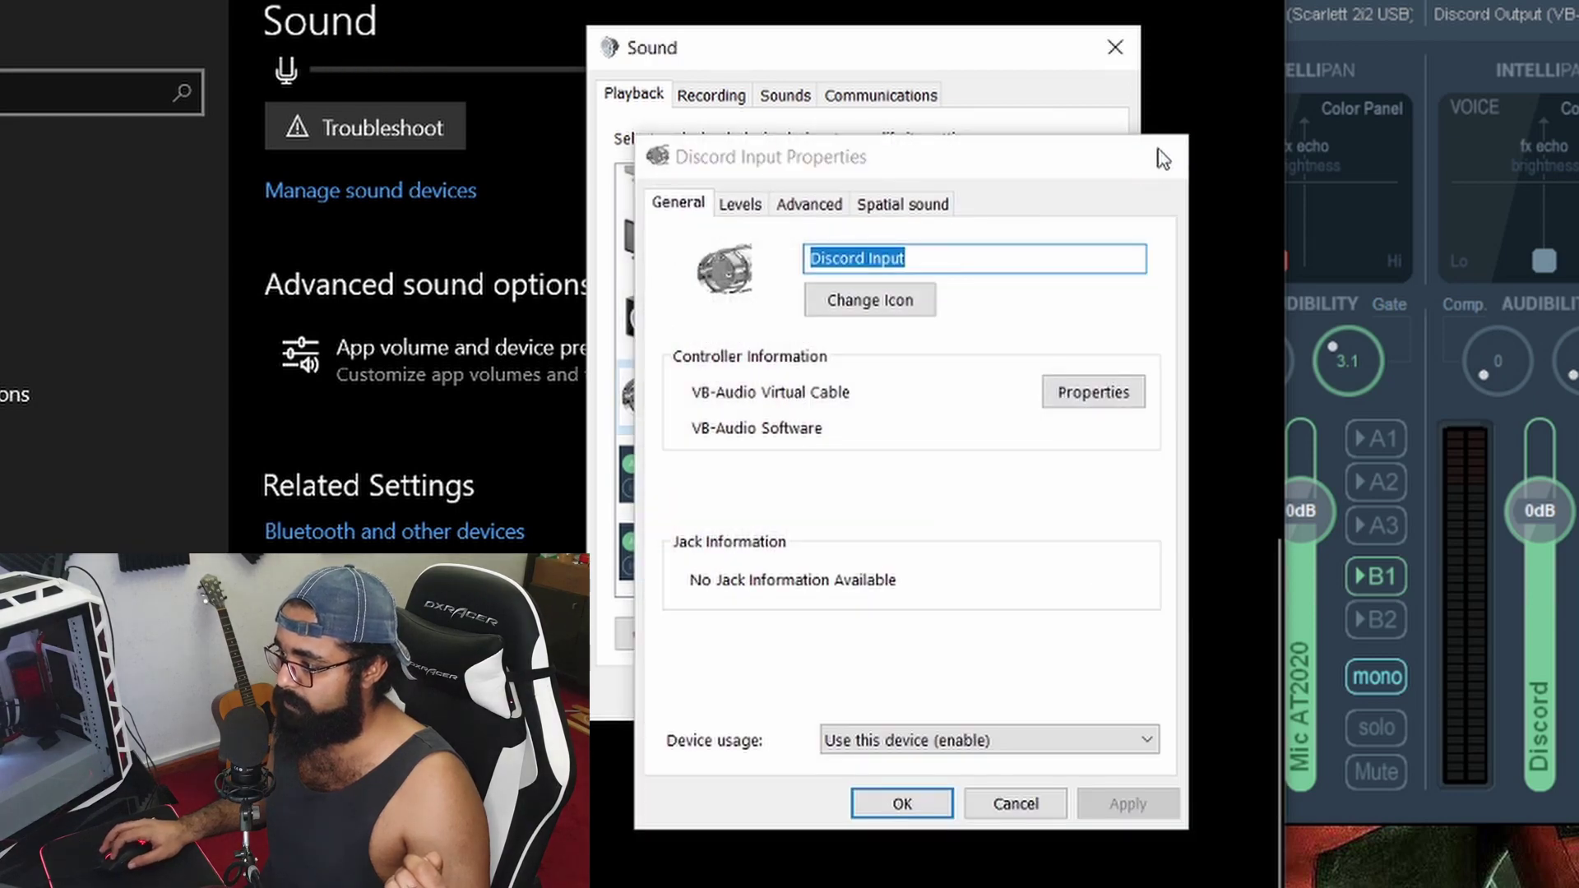
pyautogui.click(1160, 156)
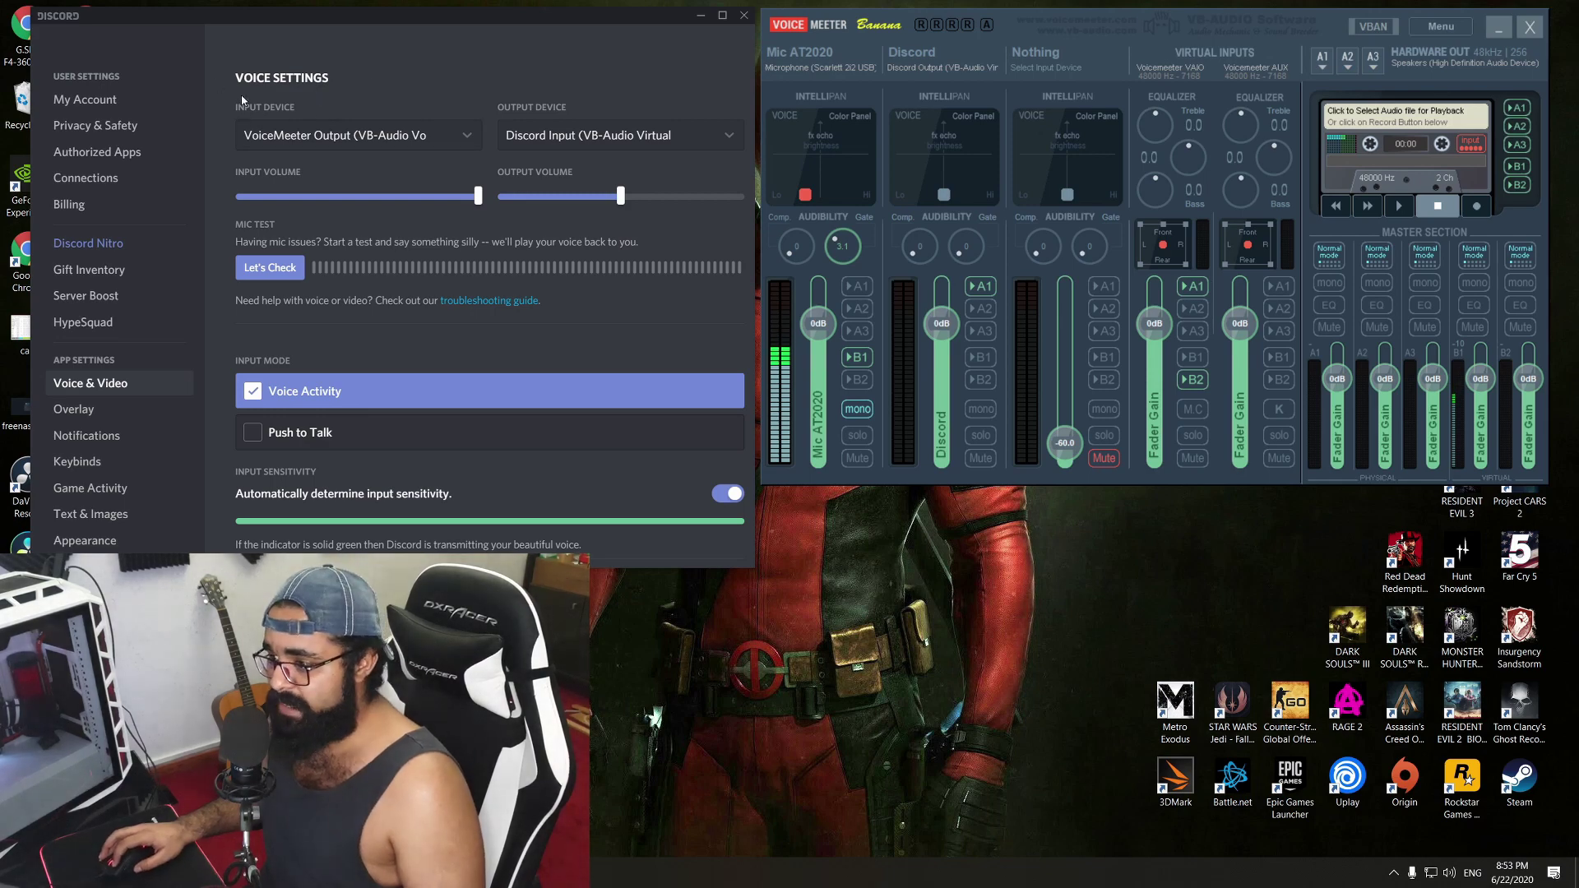
# - Check Discord's input device choices, test the Mic AT2020 strip's B1 routing by switching it off and on, and close Discord
pyautogui.click(404, 141)
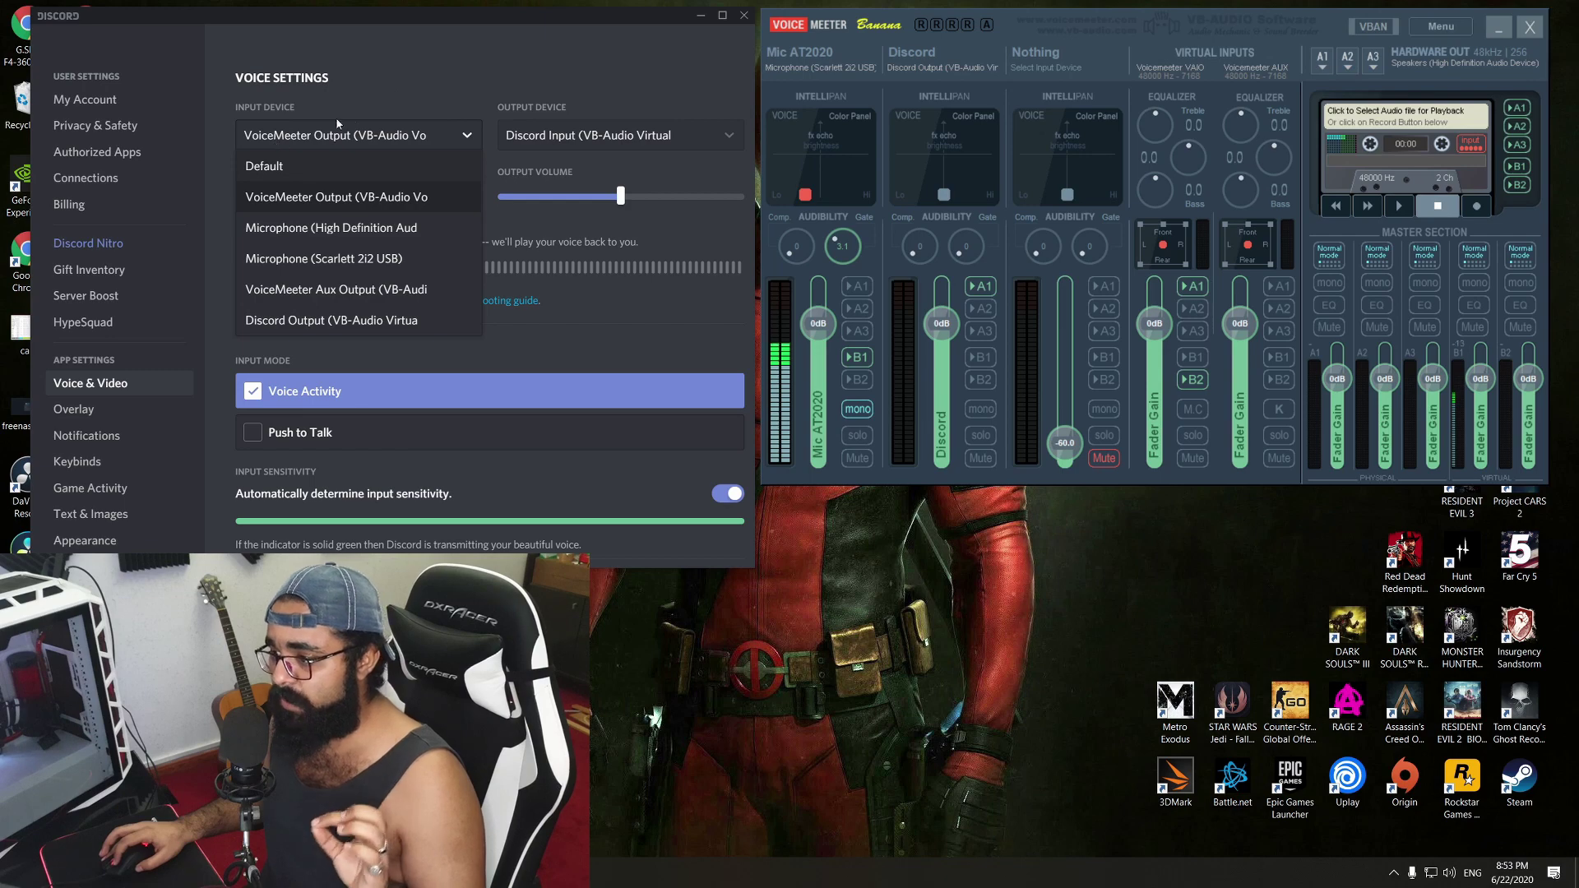
pyautogui.click(464, 35)
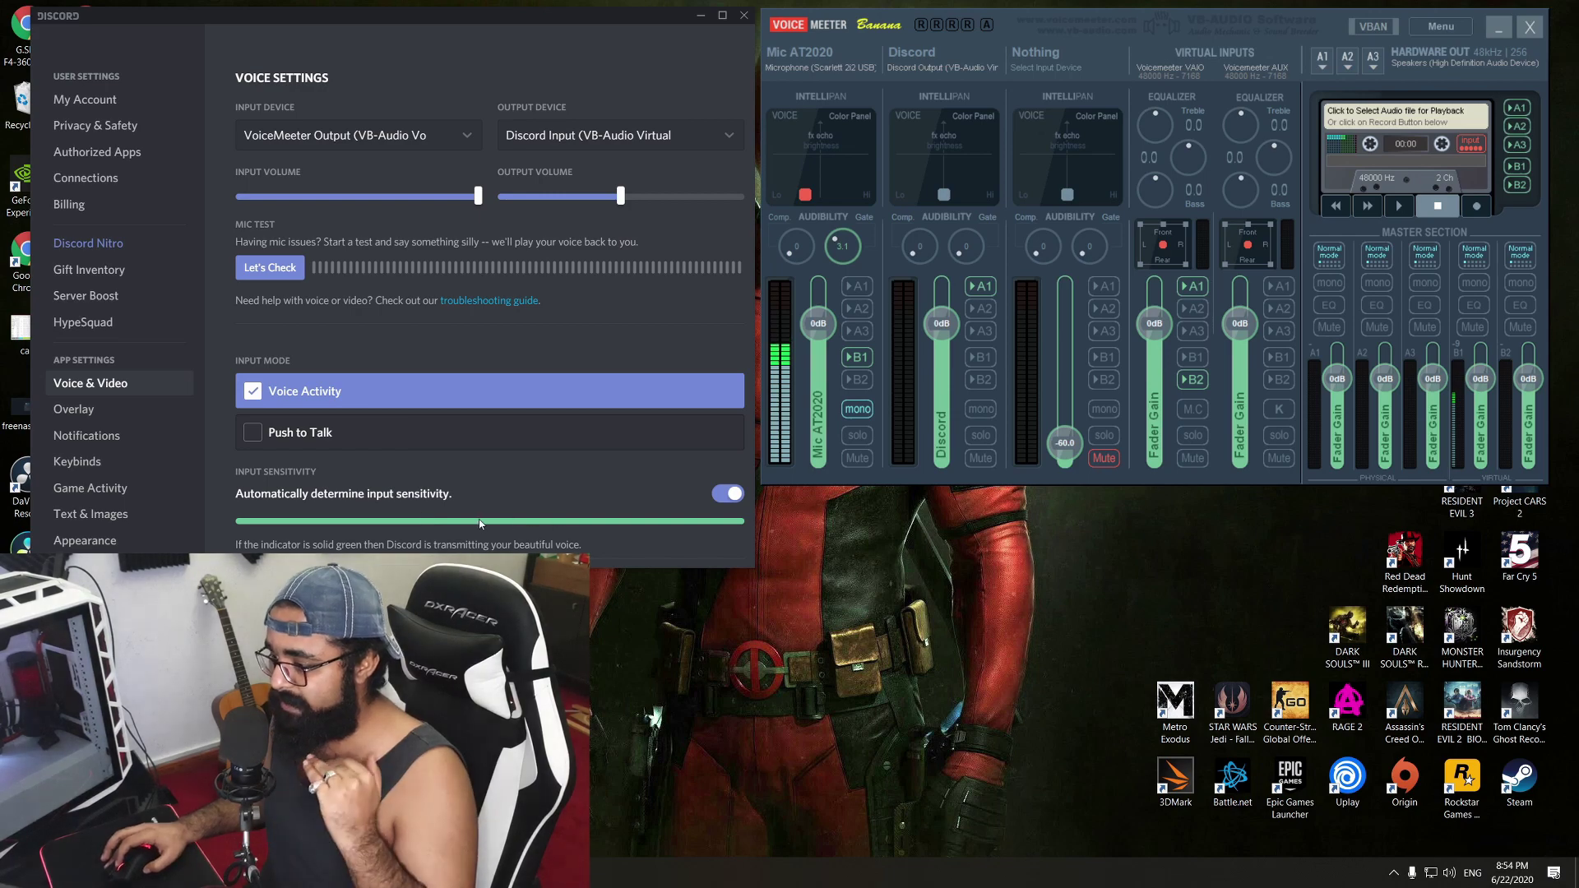
pyautogui.click(856, 357)
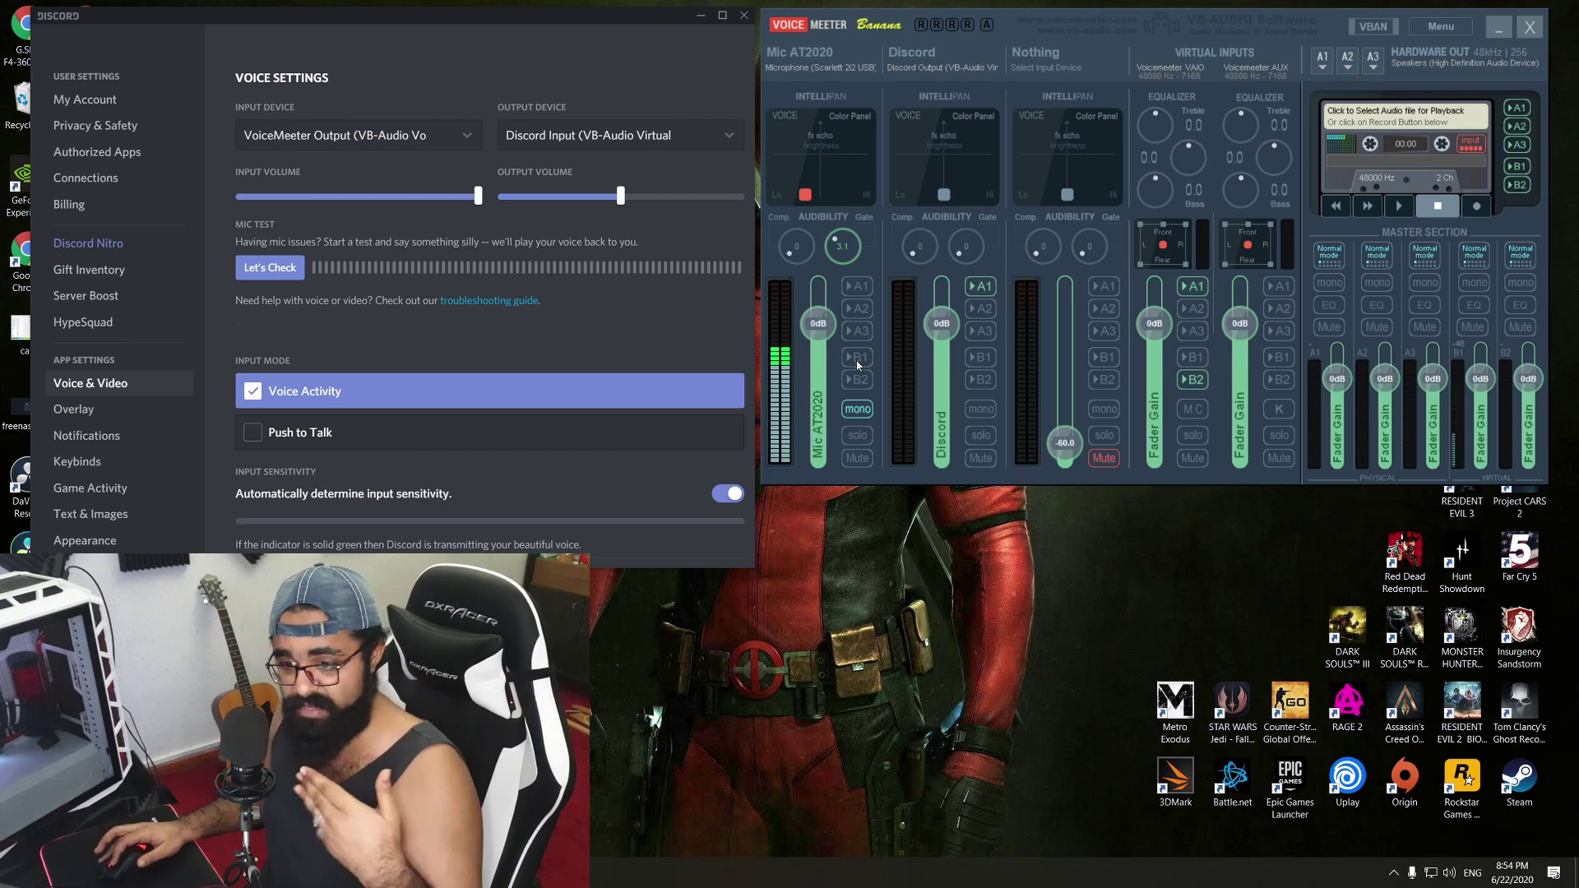
pyautogui.click(856, 359)
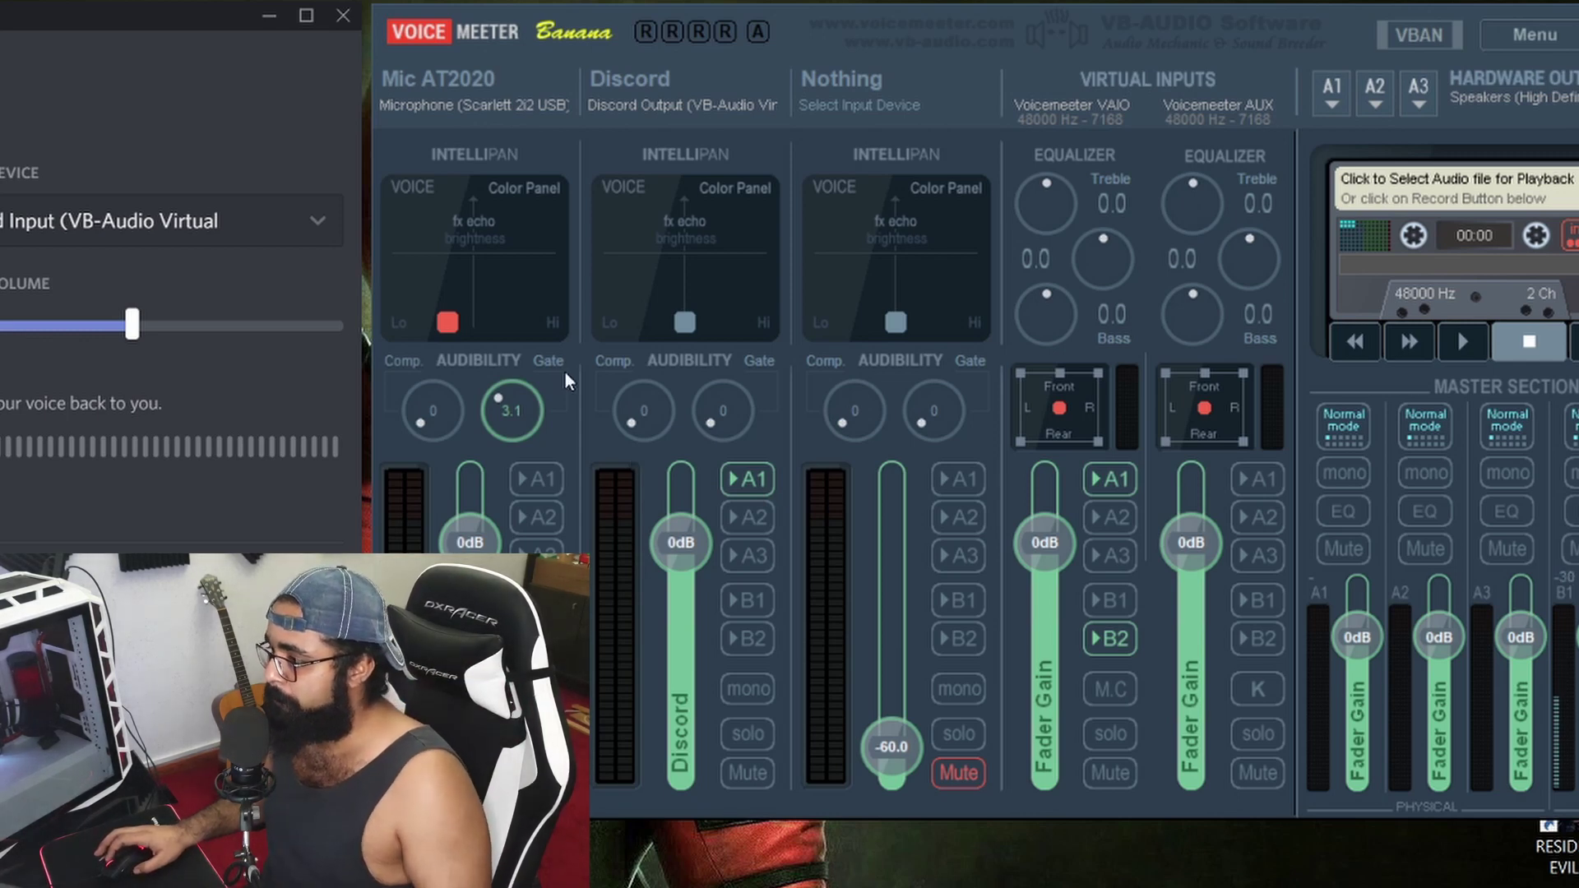
pyautogui.click(343, 25)
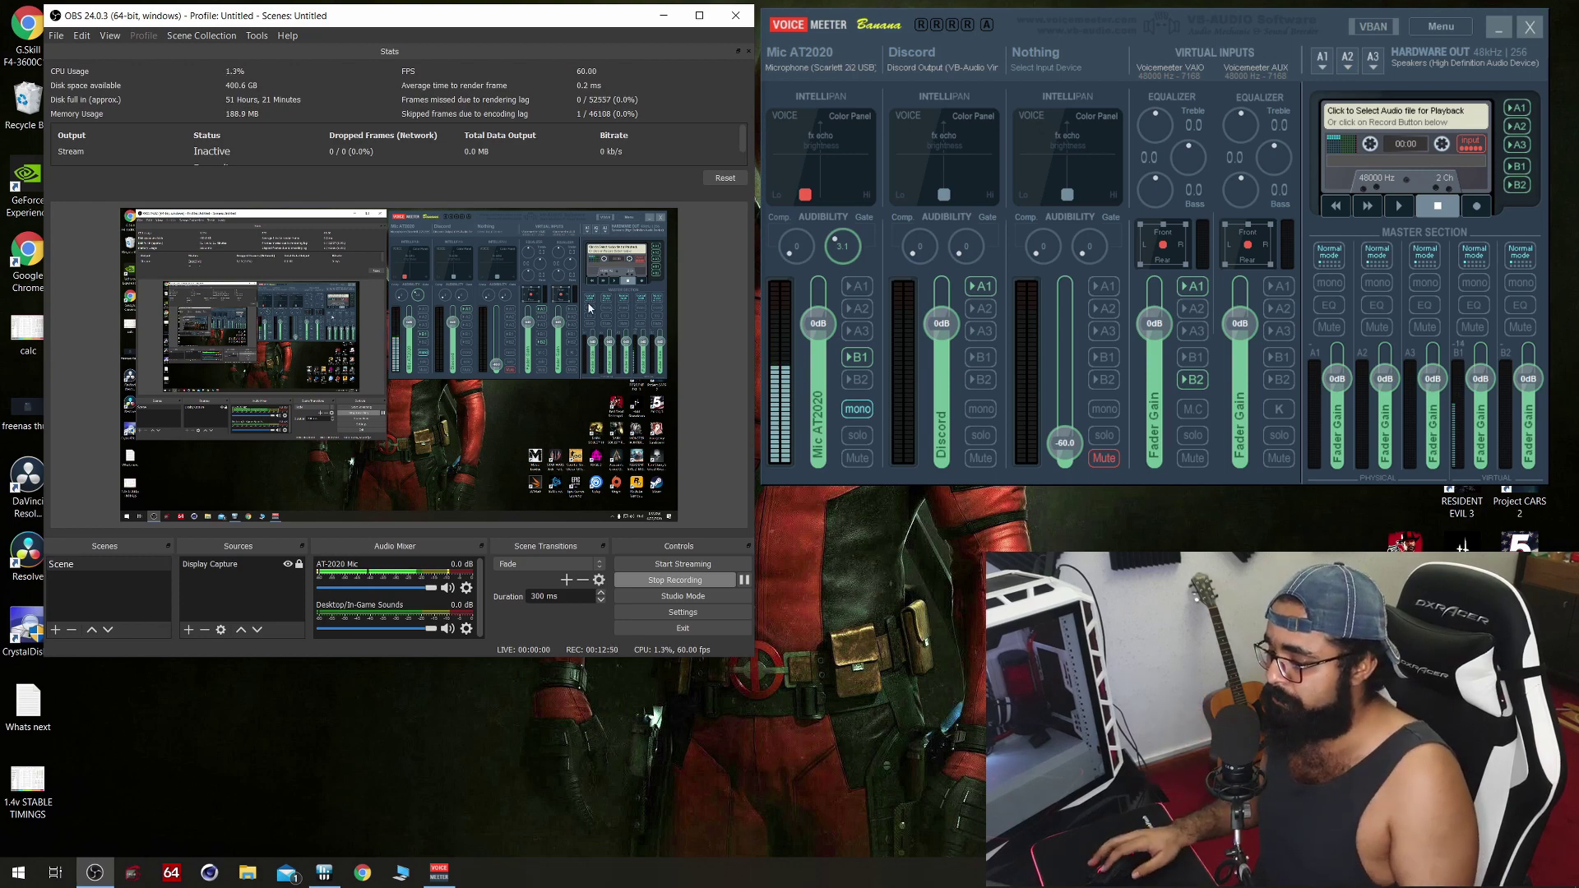
# - In OBS's audio settings, check the device choices for Mic/Auxiliary Audio and Mic/Auxiliary Audio 2 and close the settings
pyautogui.click(683, 612)
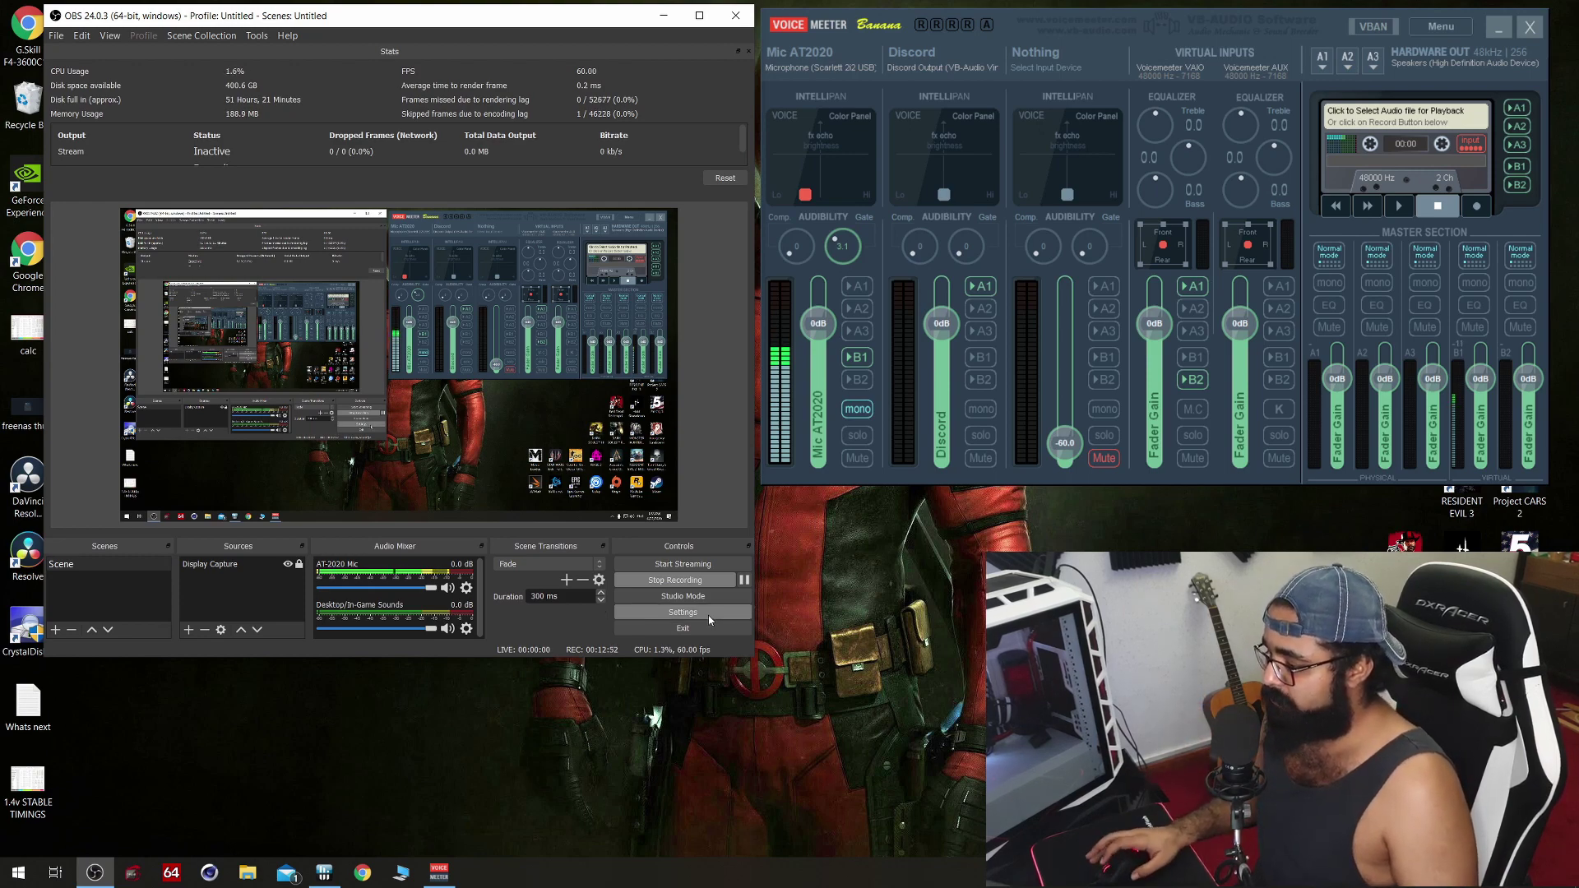
pyautogui.moveTo(395, 99); pyautogui.dragTo(440, 30)
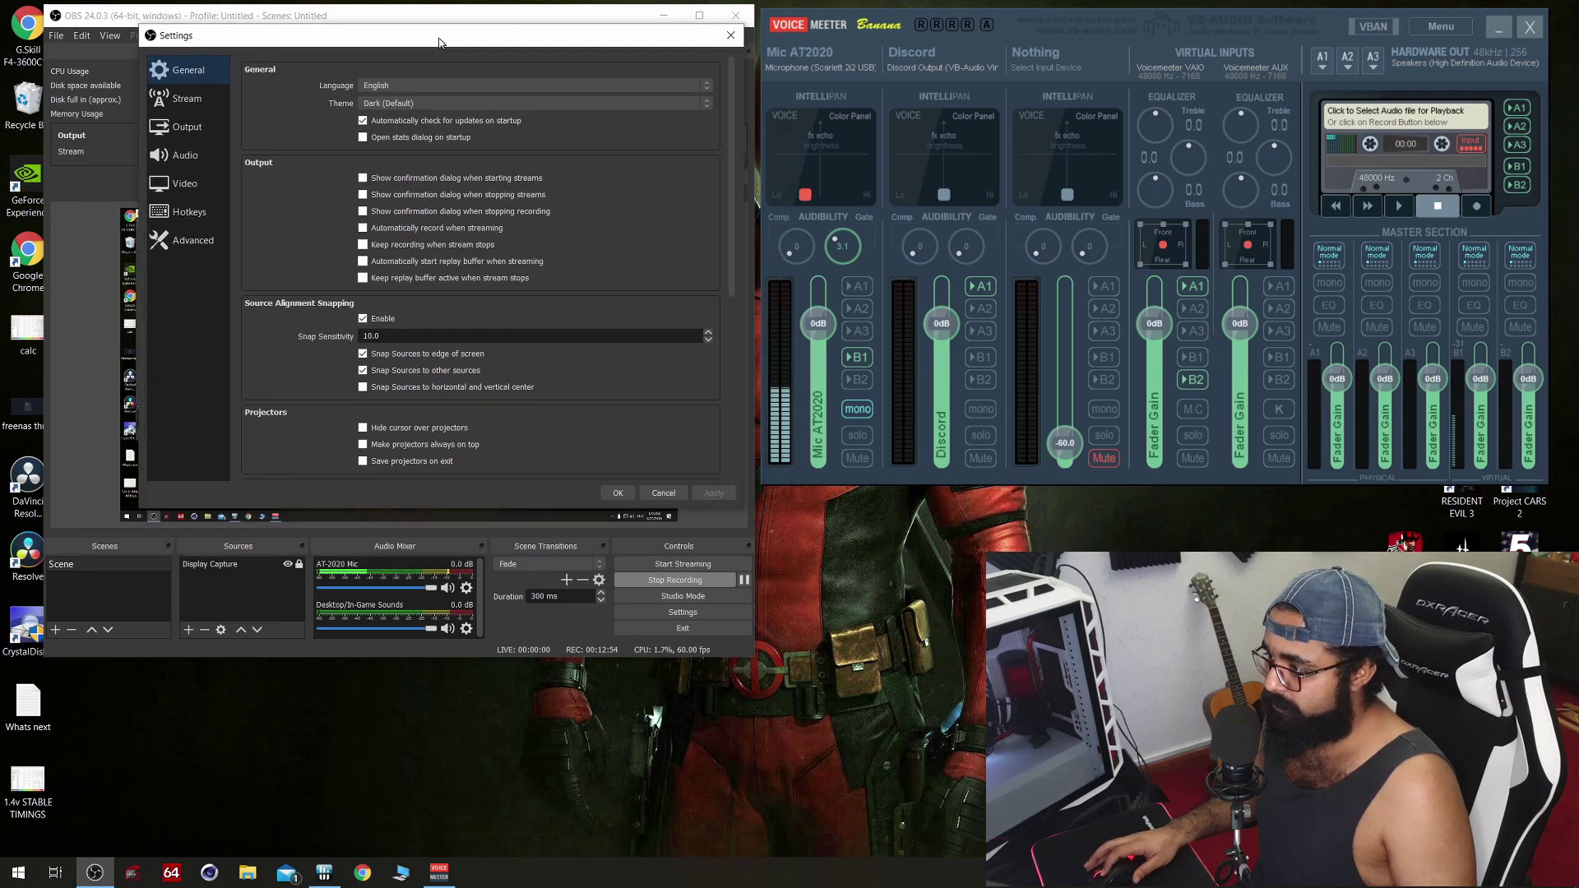
pyautogui.click(188, 150)
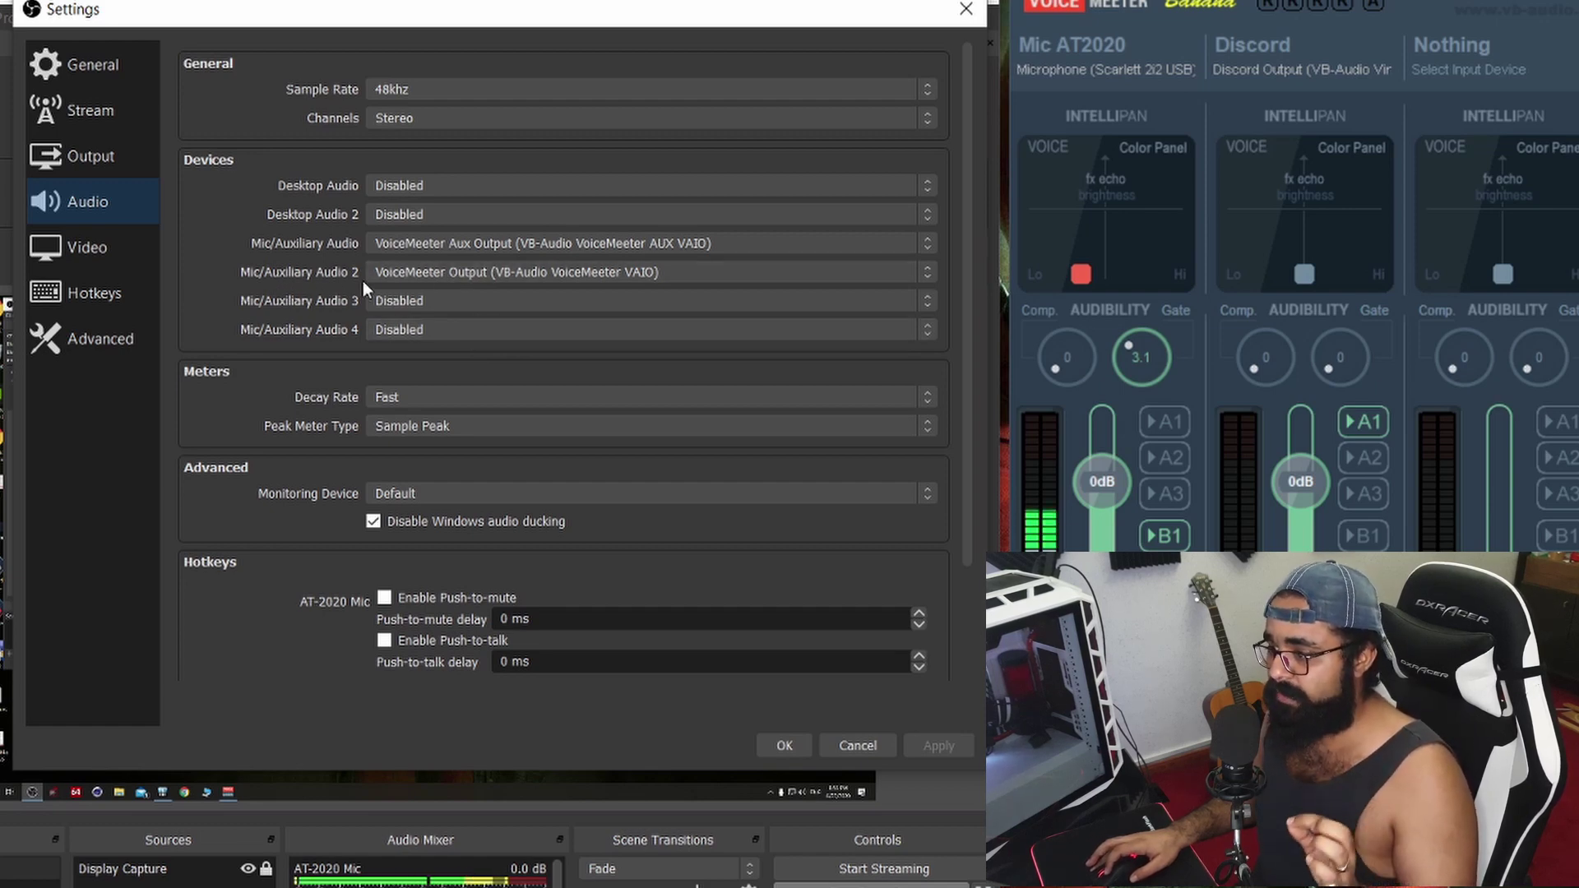
pyautogui.click(411, 275)
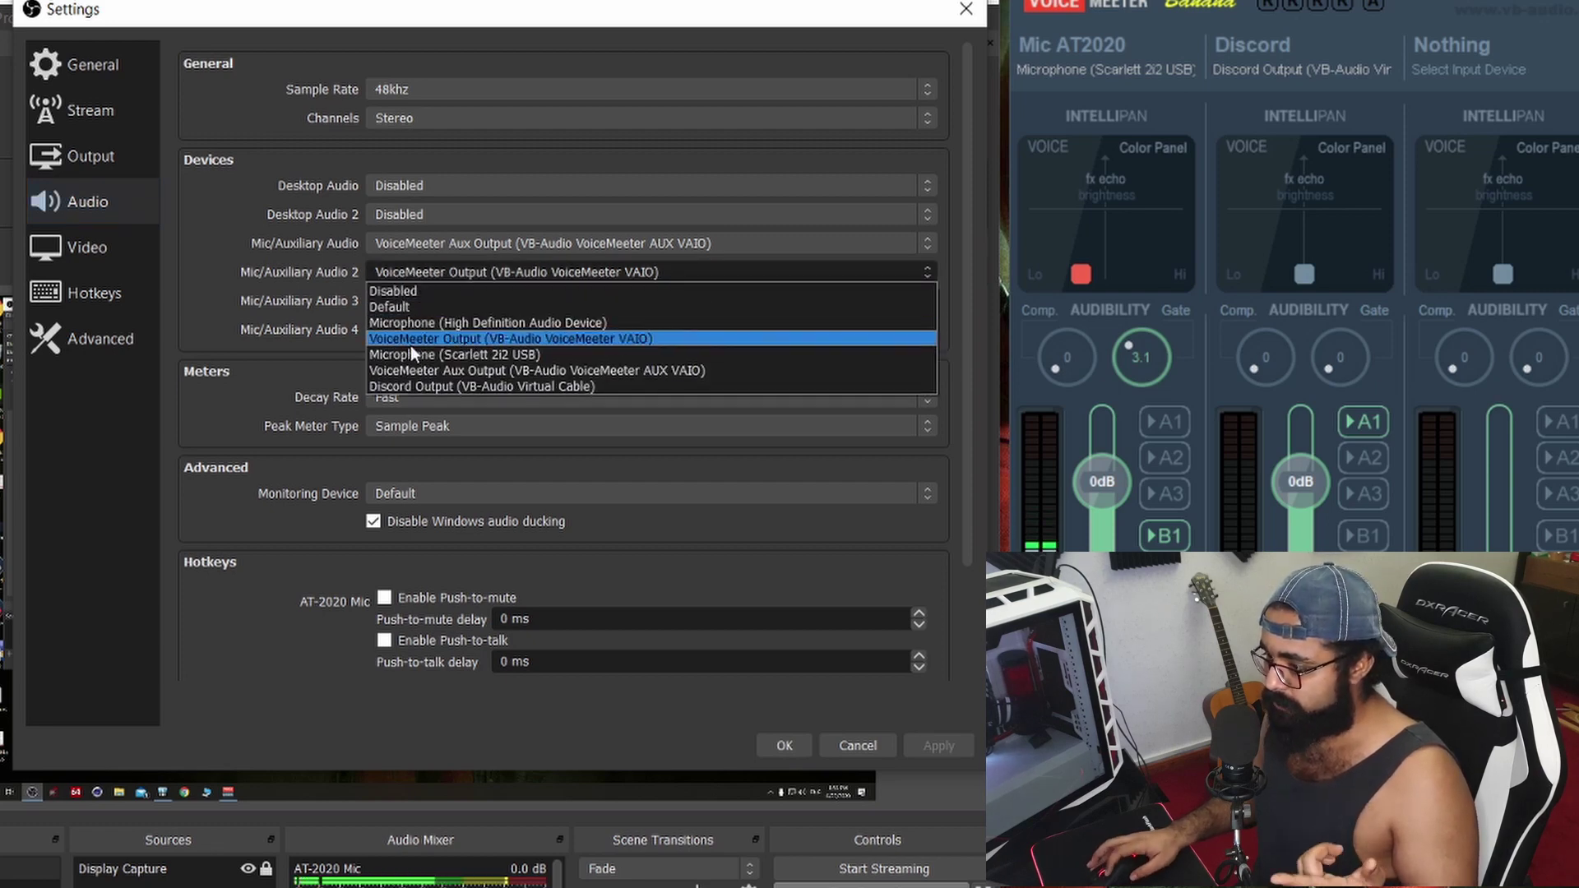
pyautogui.click(426, 272)
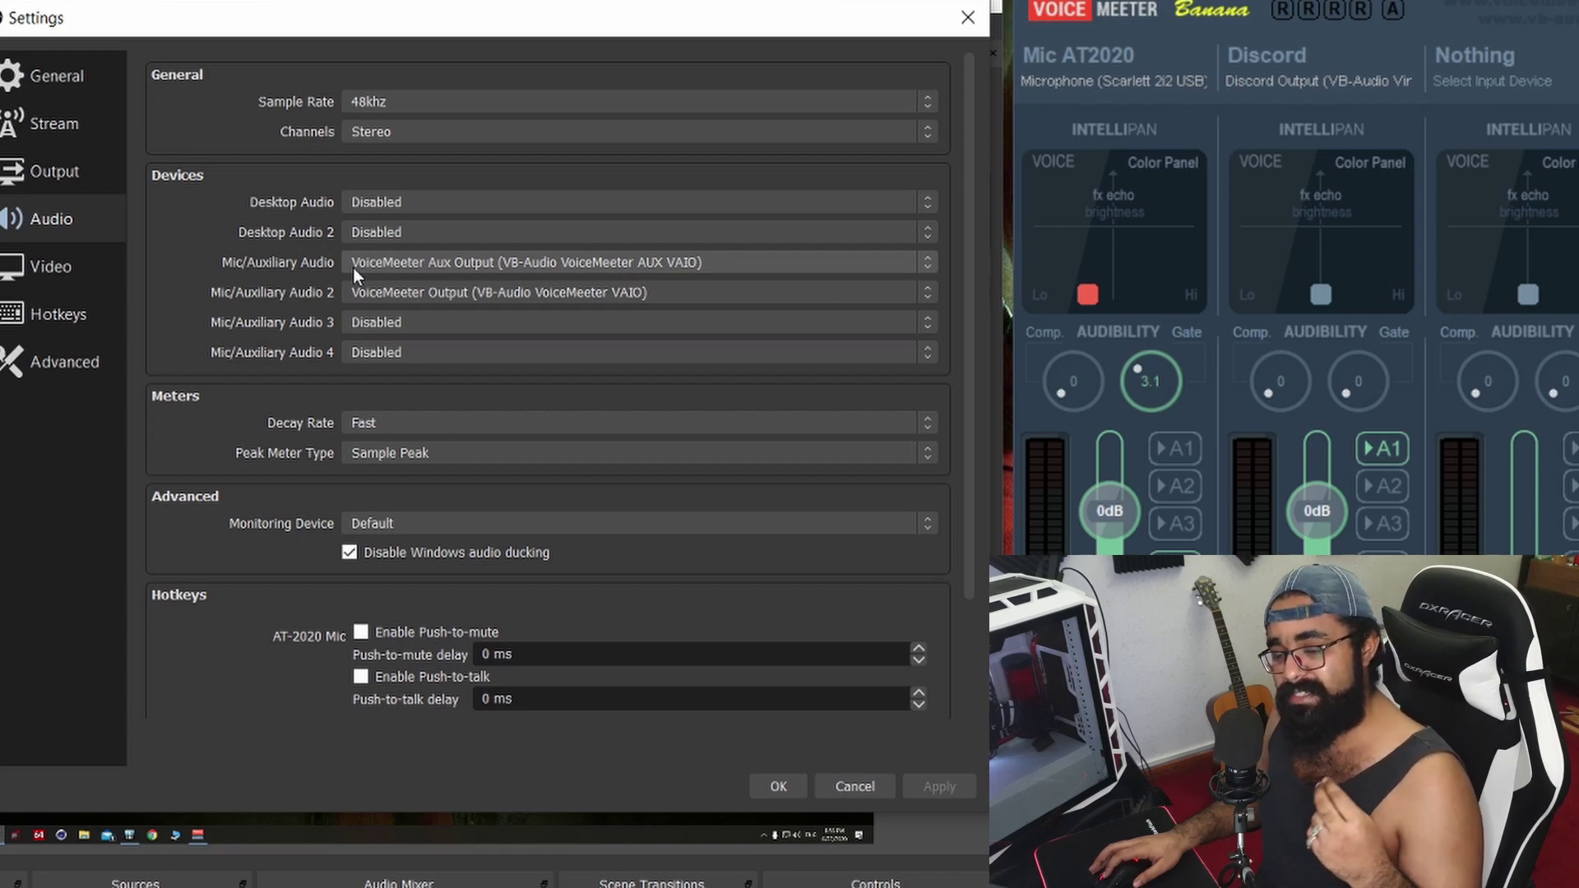
pyautogui.click(467, 266)
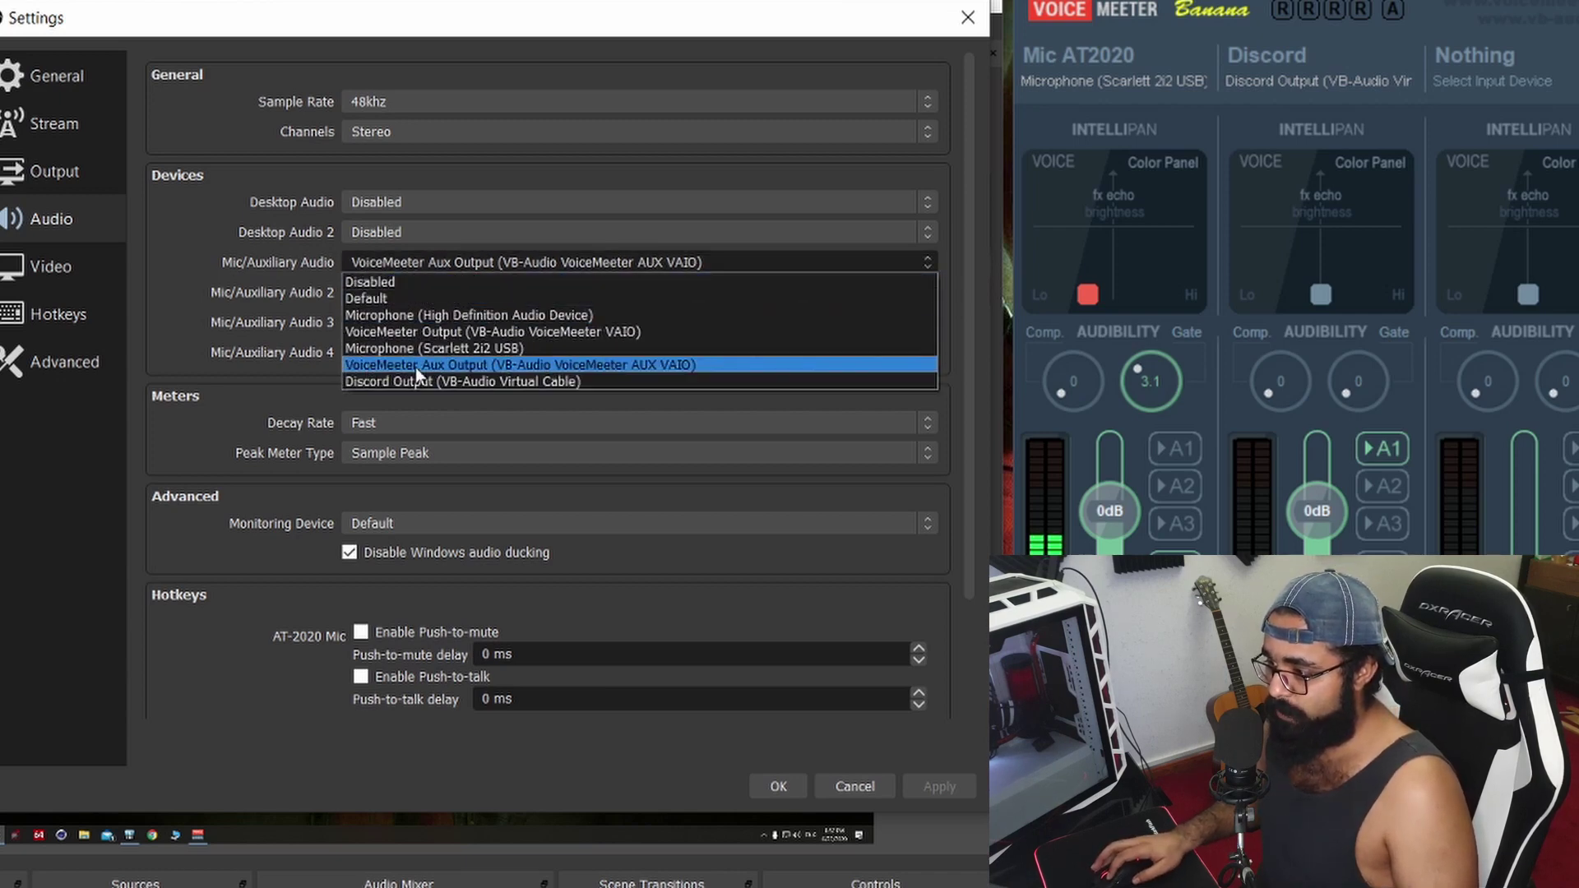
pyautogui.click(189, 232)
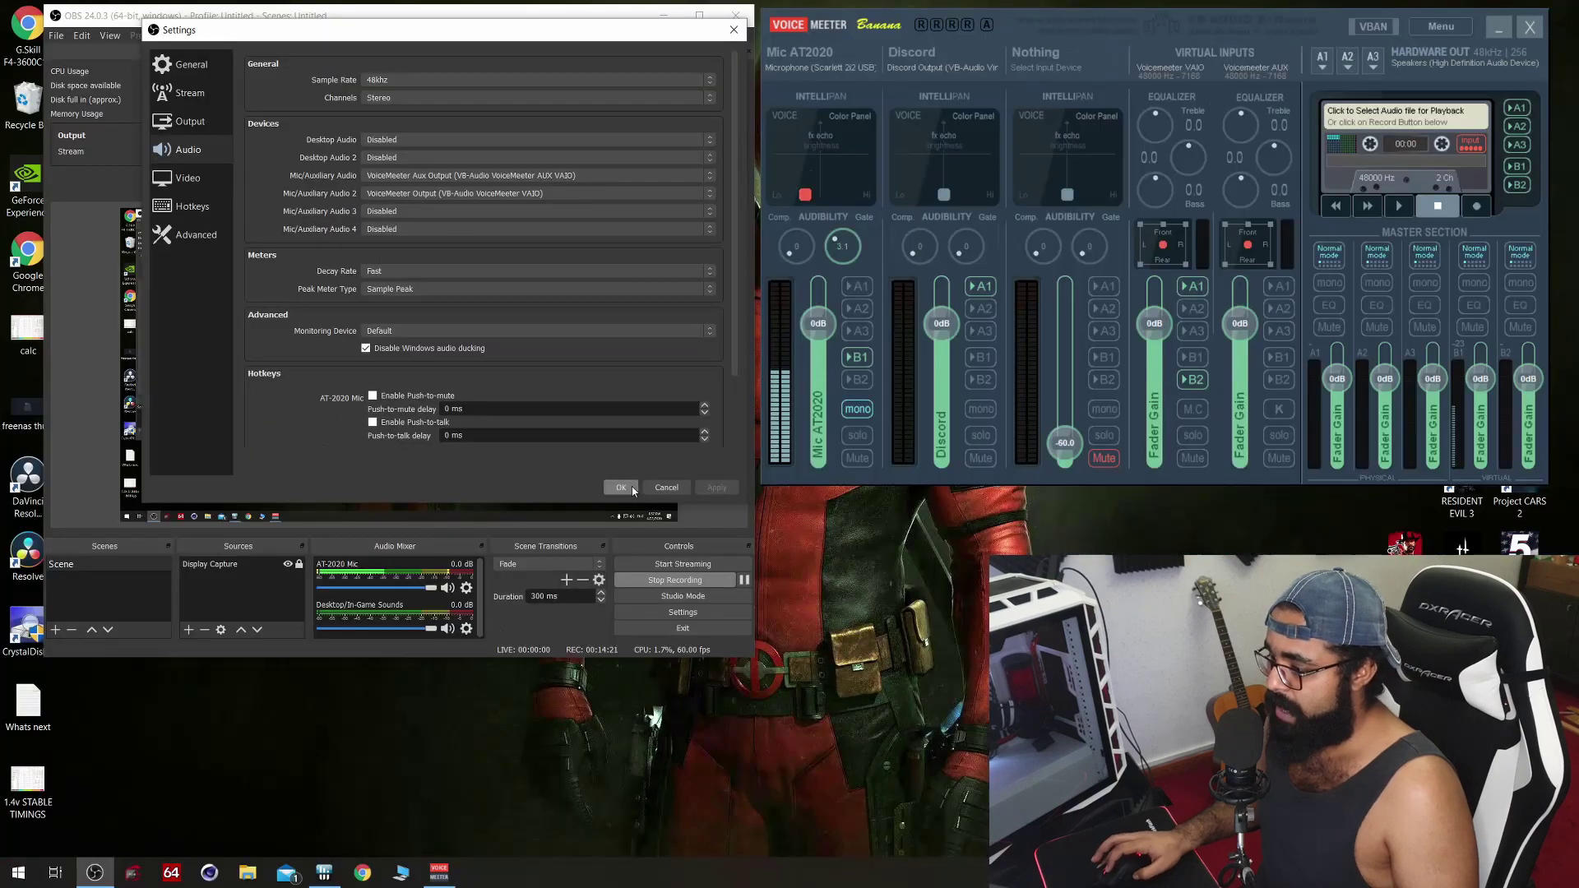
pyautogui.click(632, 487)
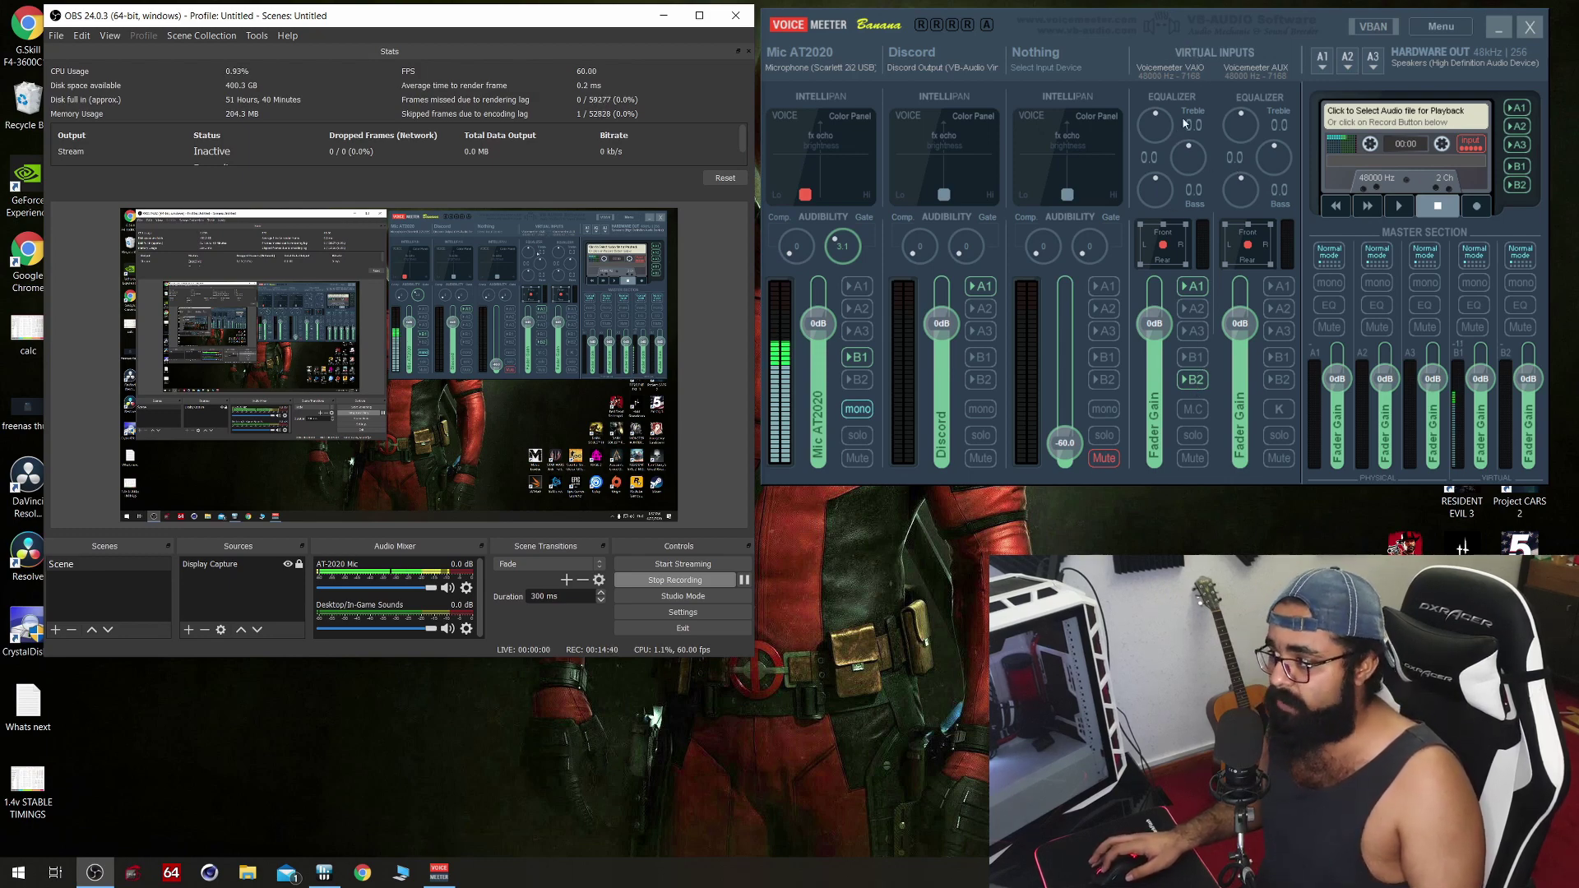
# - Switch off B2 routing on VoiceMeeter's VAIO strip and play "(Free) Non-Copyrighted Background Music!" on YouTube in Chrome, keeping the audio meters in view
pyautogui.click(1194, 380)
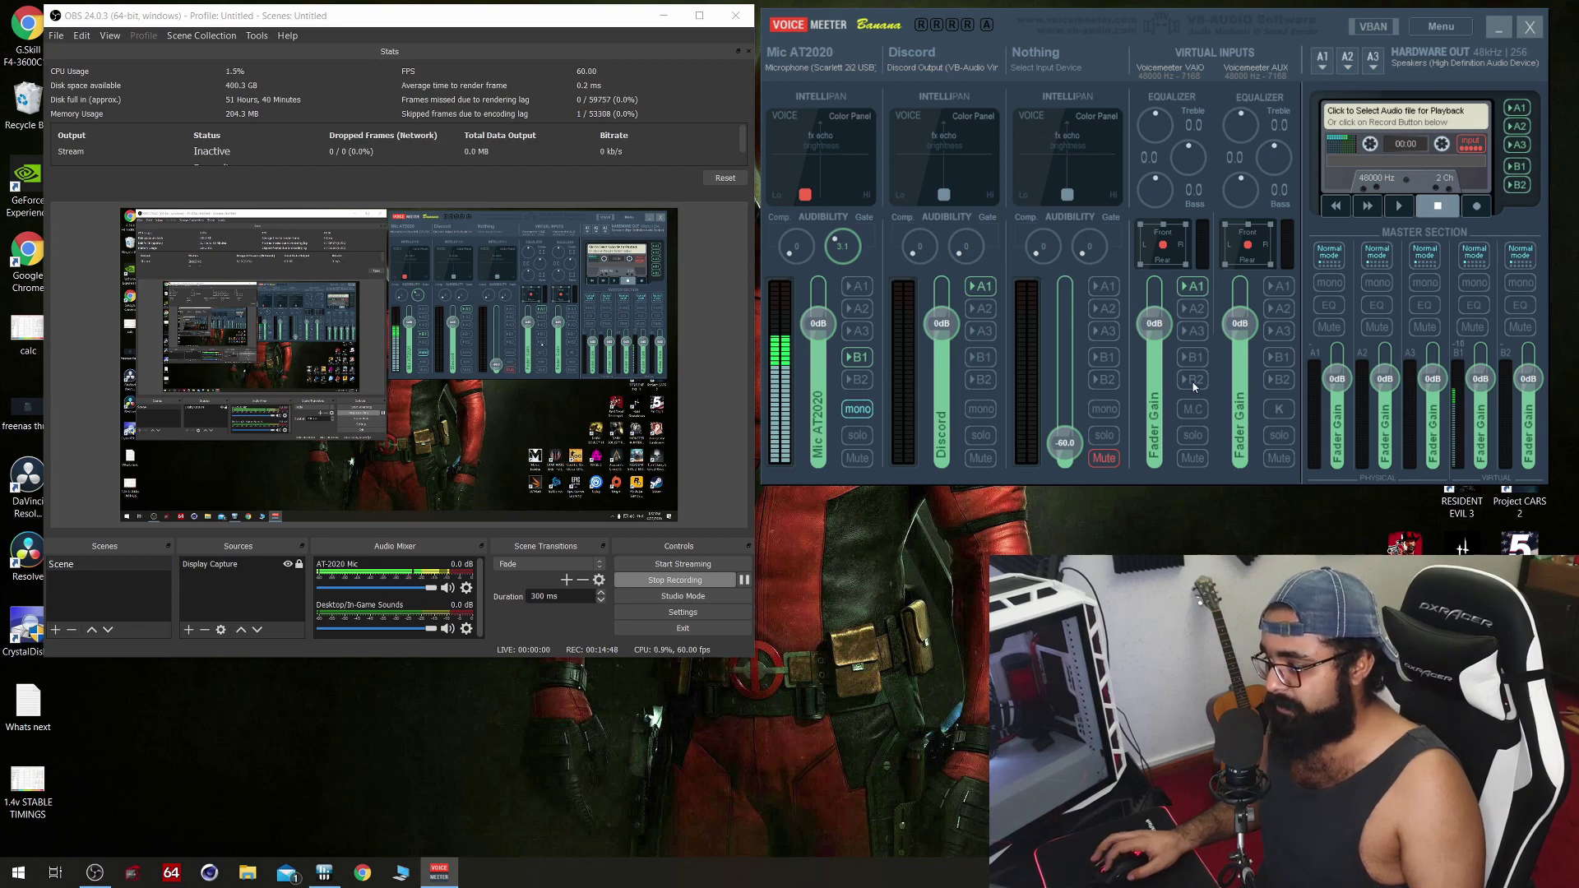
pyautogui.click(363, 873)
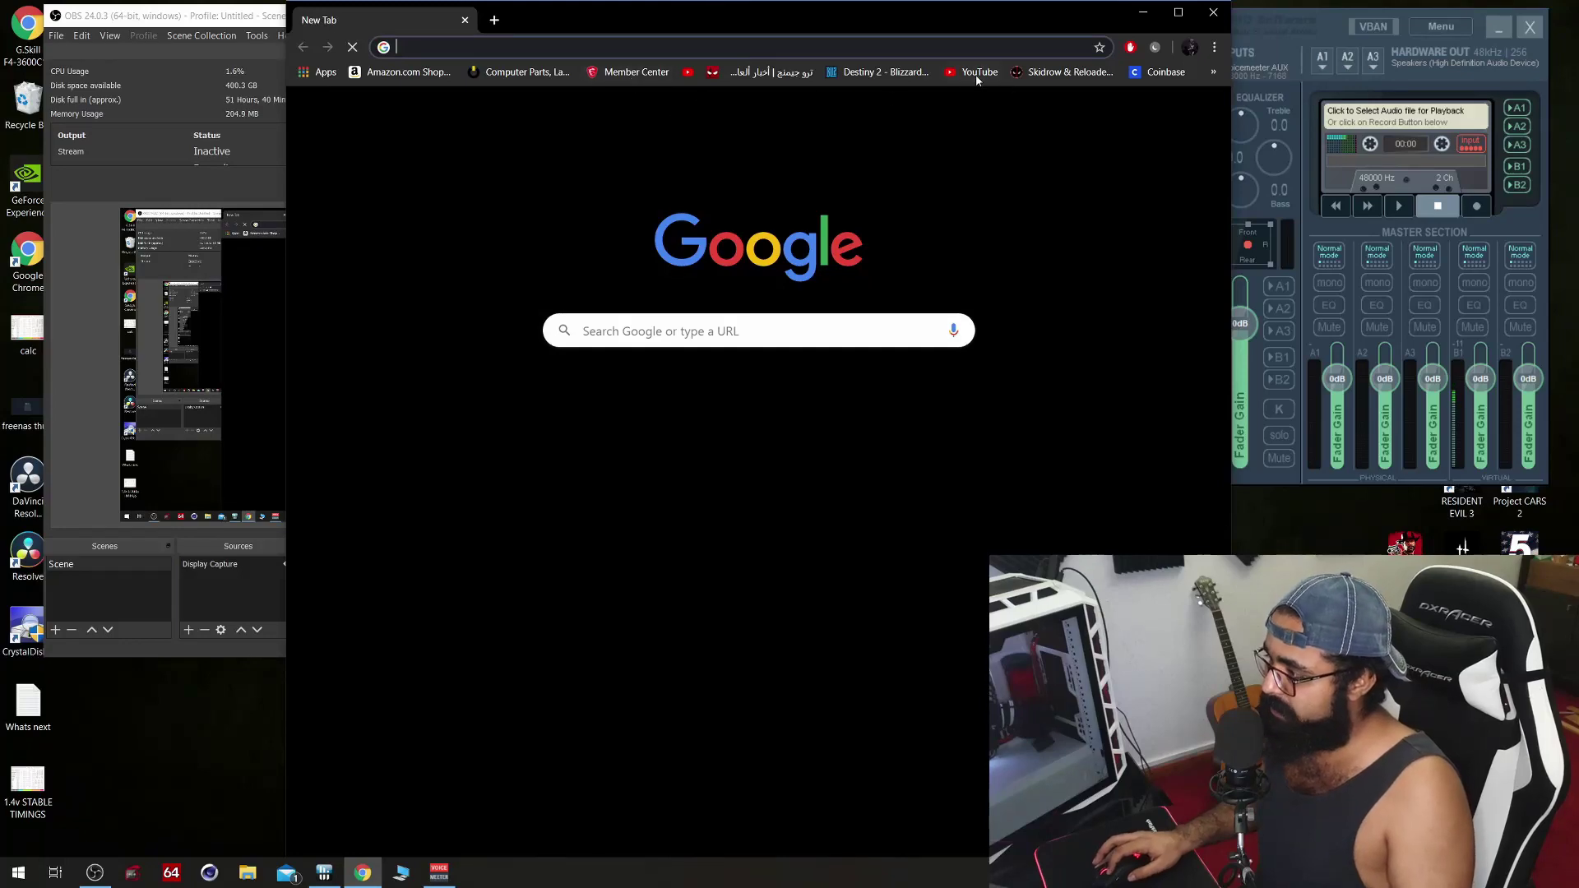
pyautogui.click(978, 73)
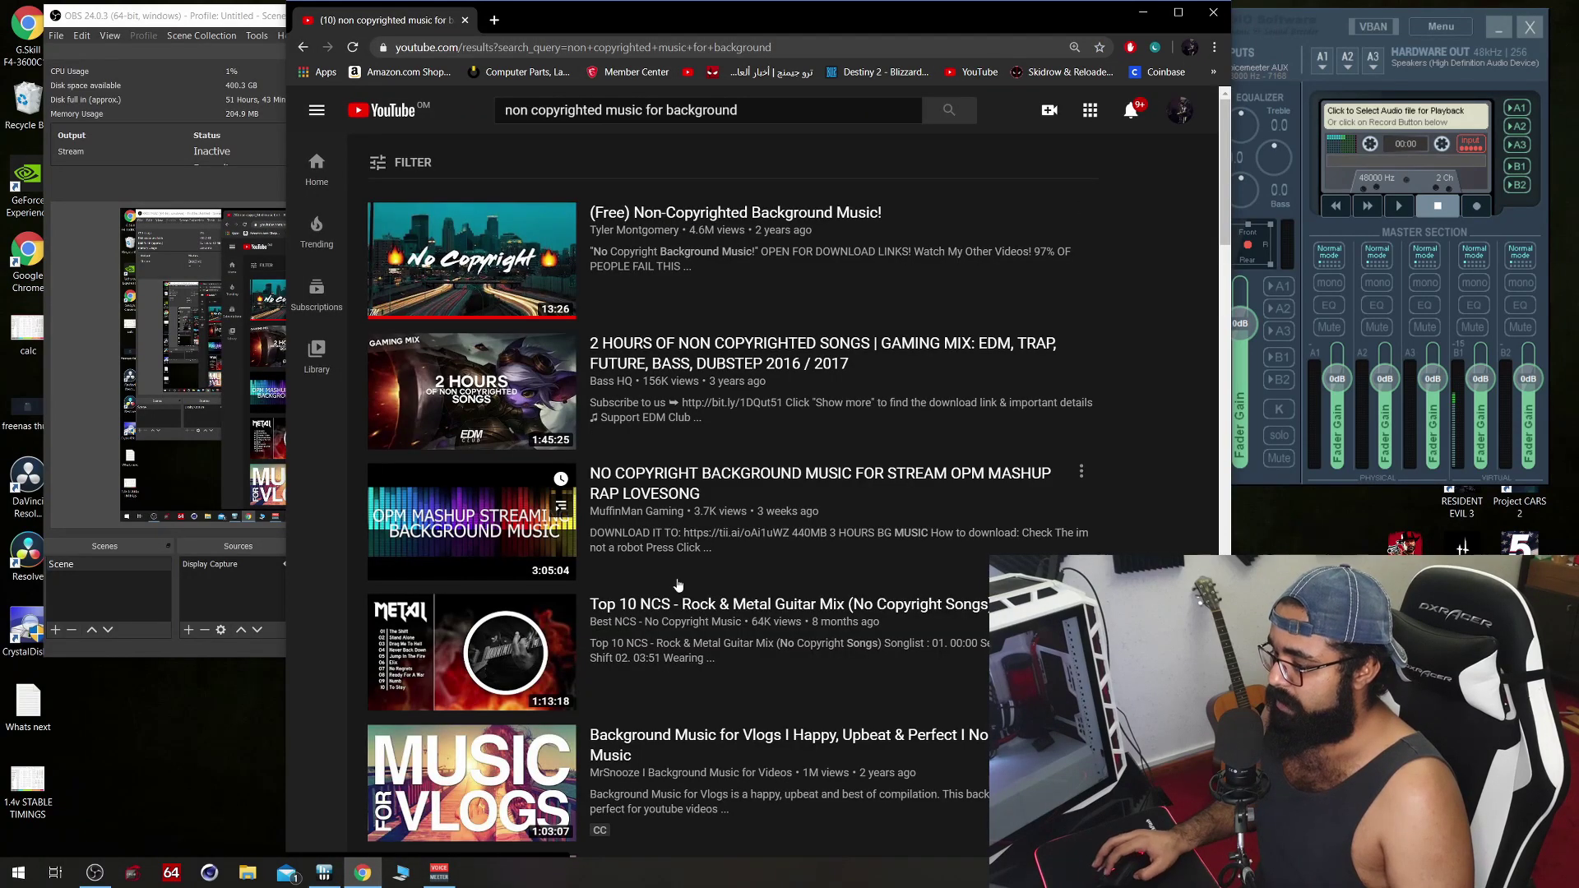
pyautogui.click(669, 216)
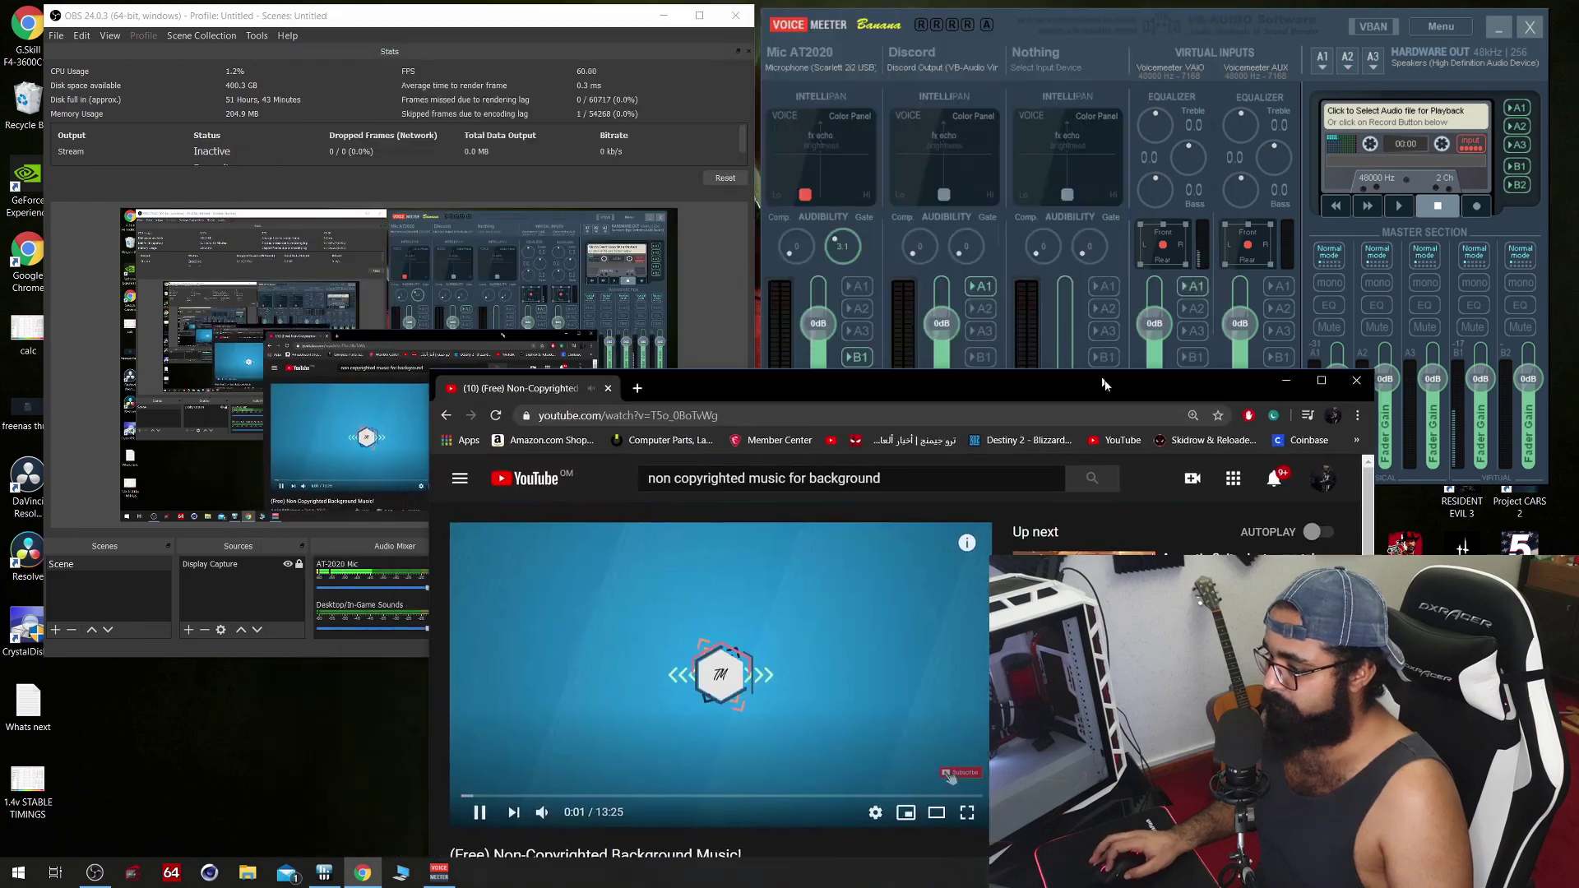
pyautogui.moveTo(1094, 373); pyautogui.dragTo(1275, 525)
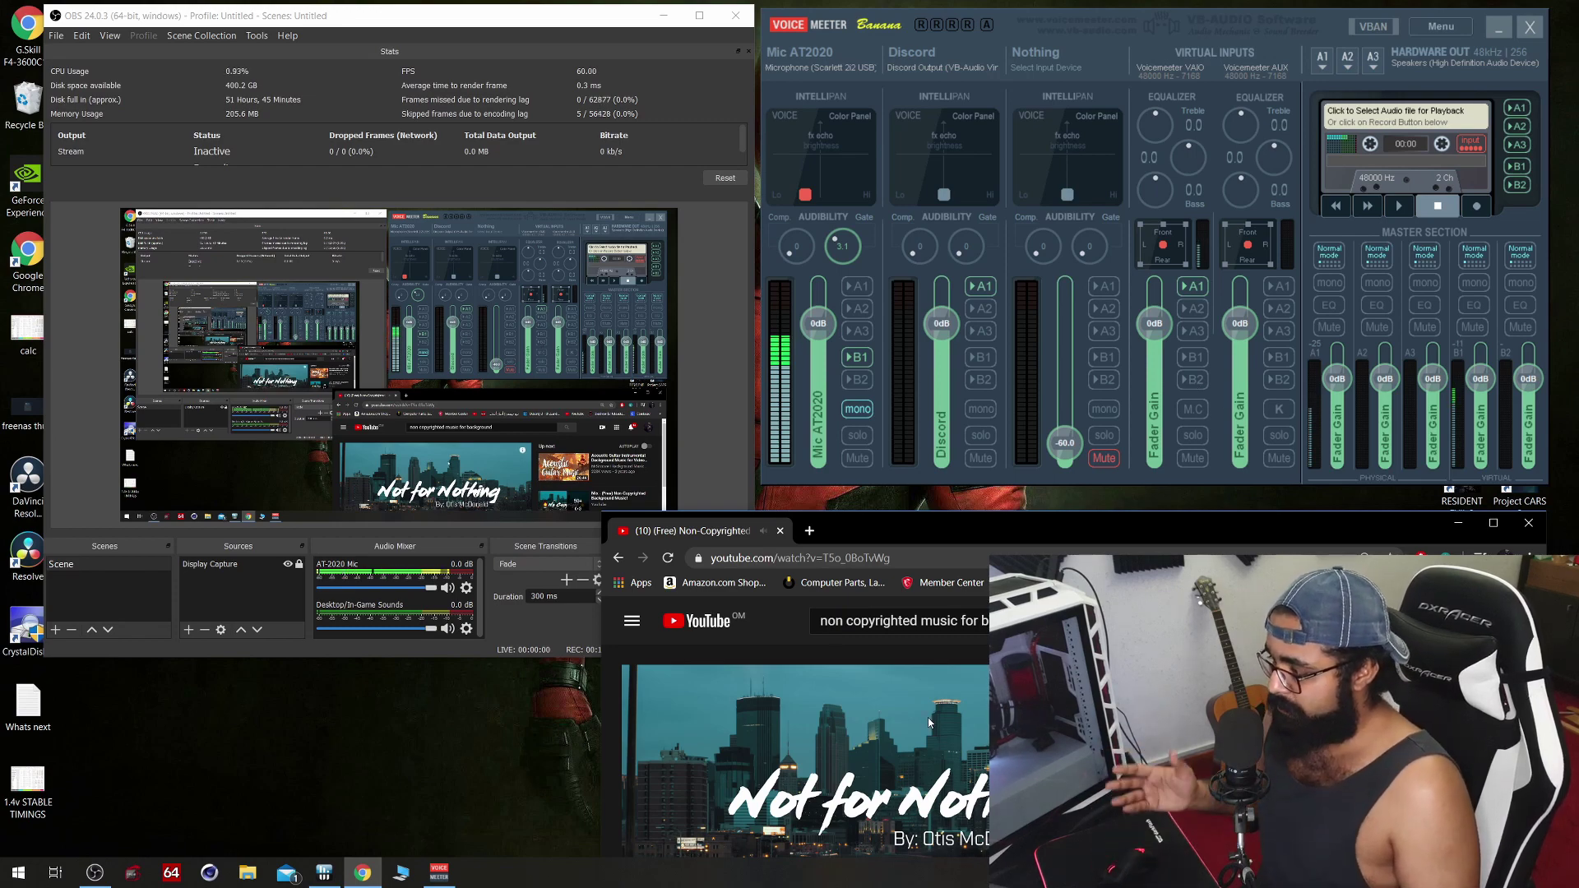
# - Switch the Voicemeeter VAIO strip's B2 routing on again and close the browser playing the test music
pyautogui.click(1191, 379)
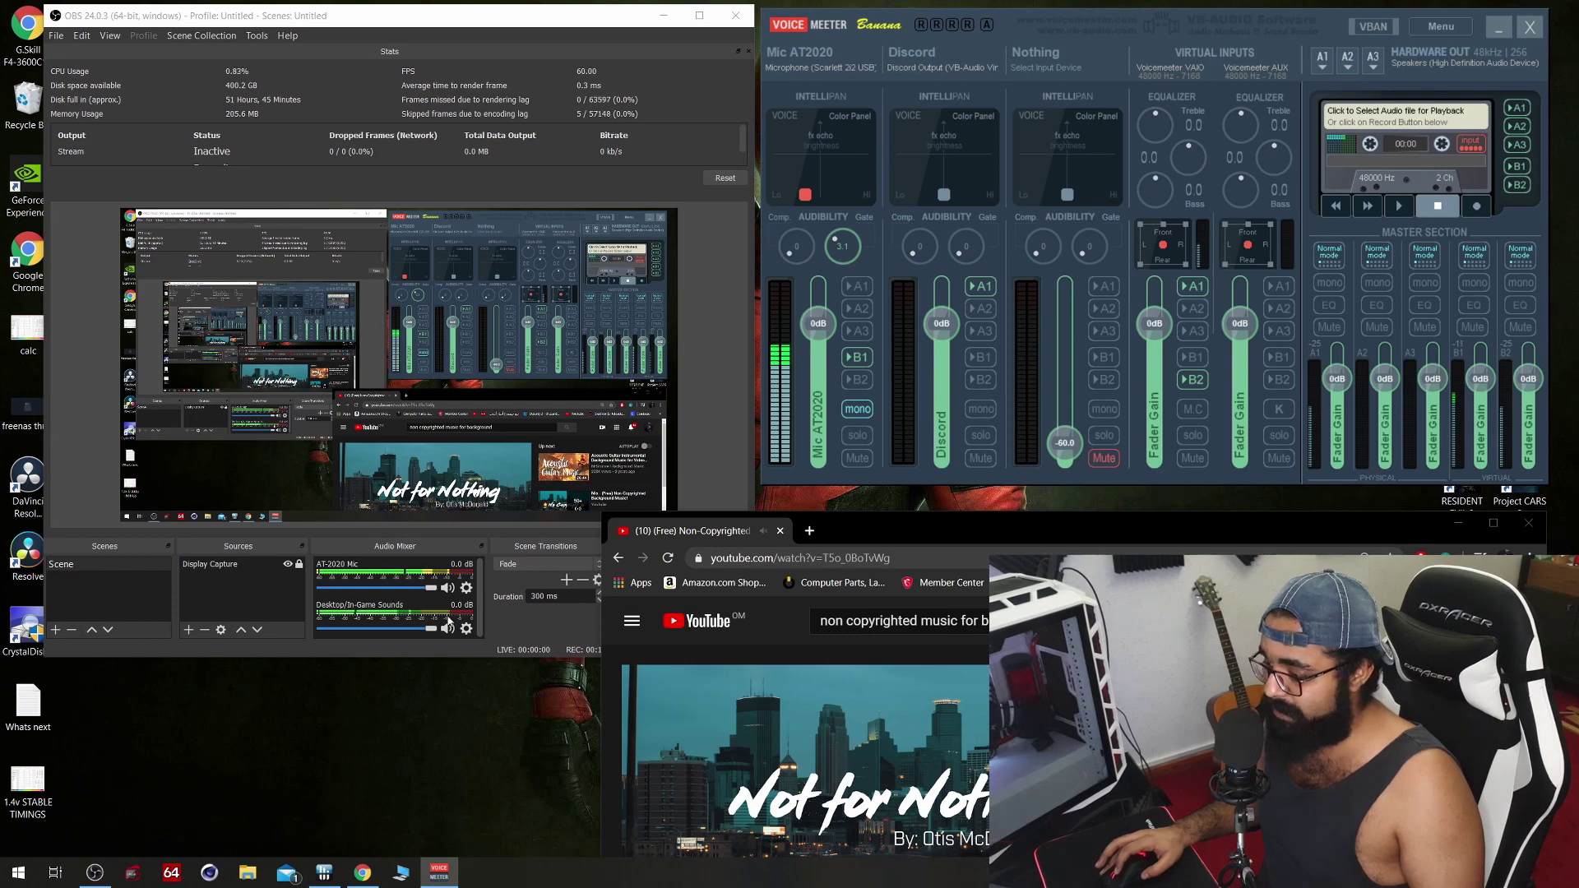
pyautogui.click(1316, 523)
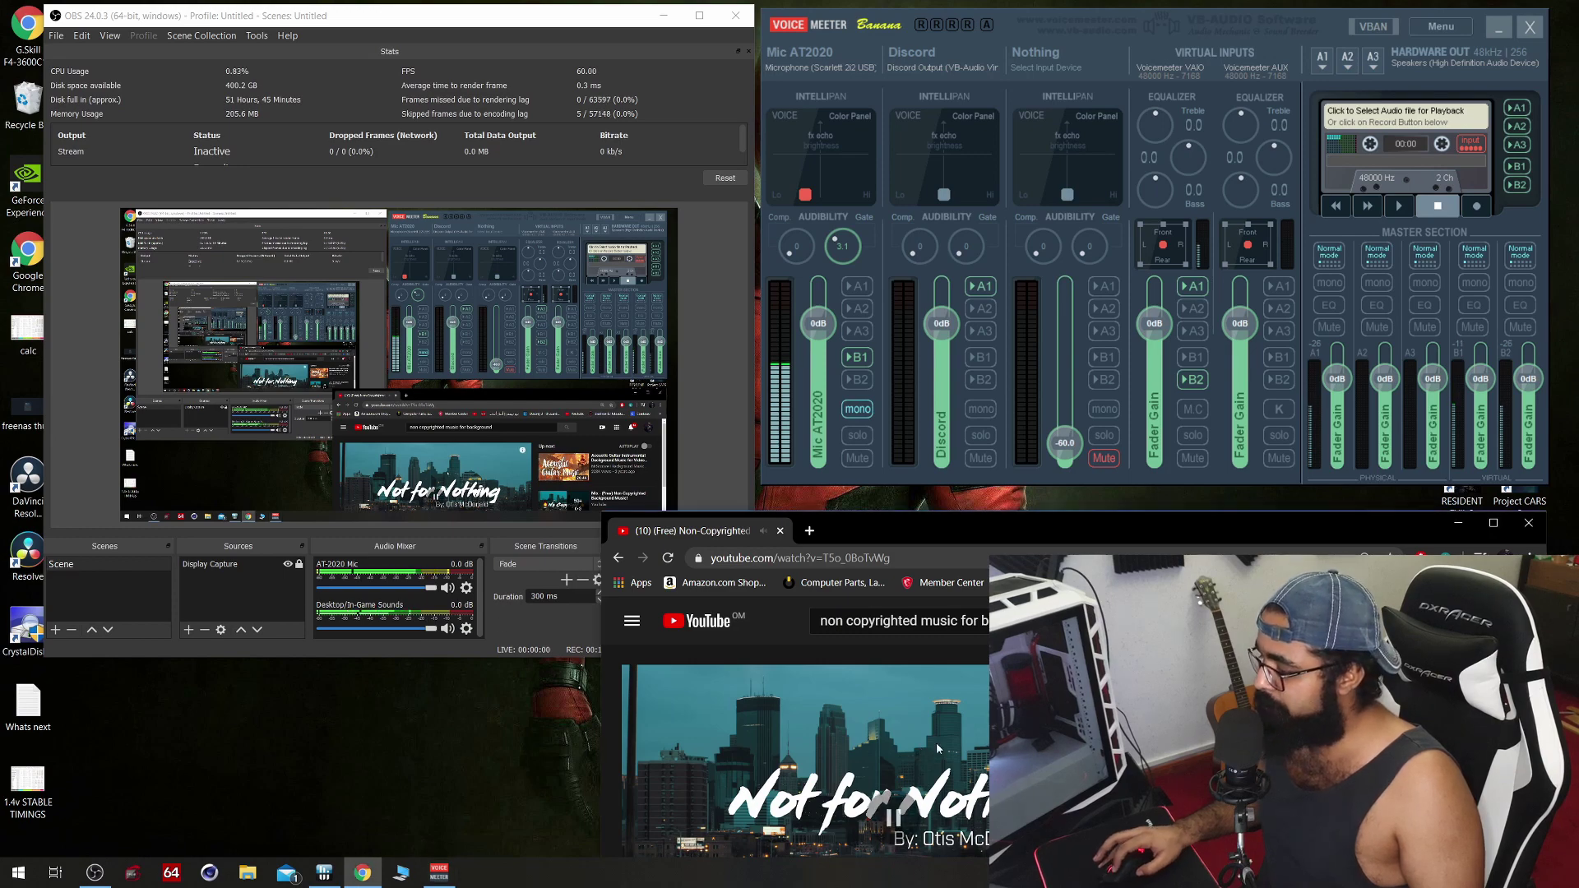
pyautogui.click(1533, 529)
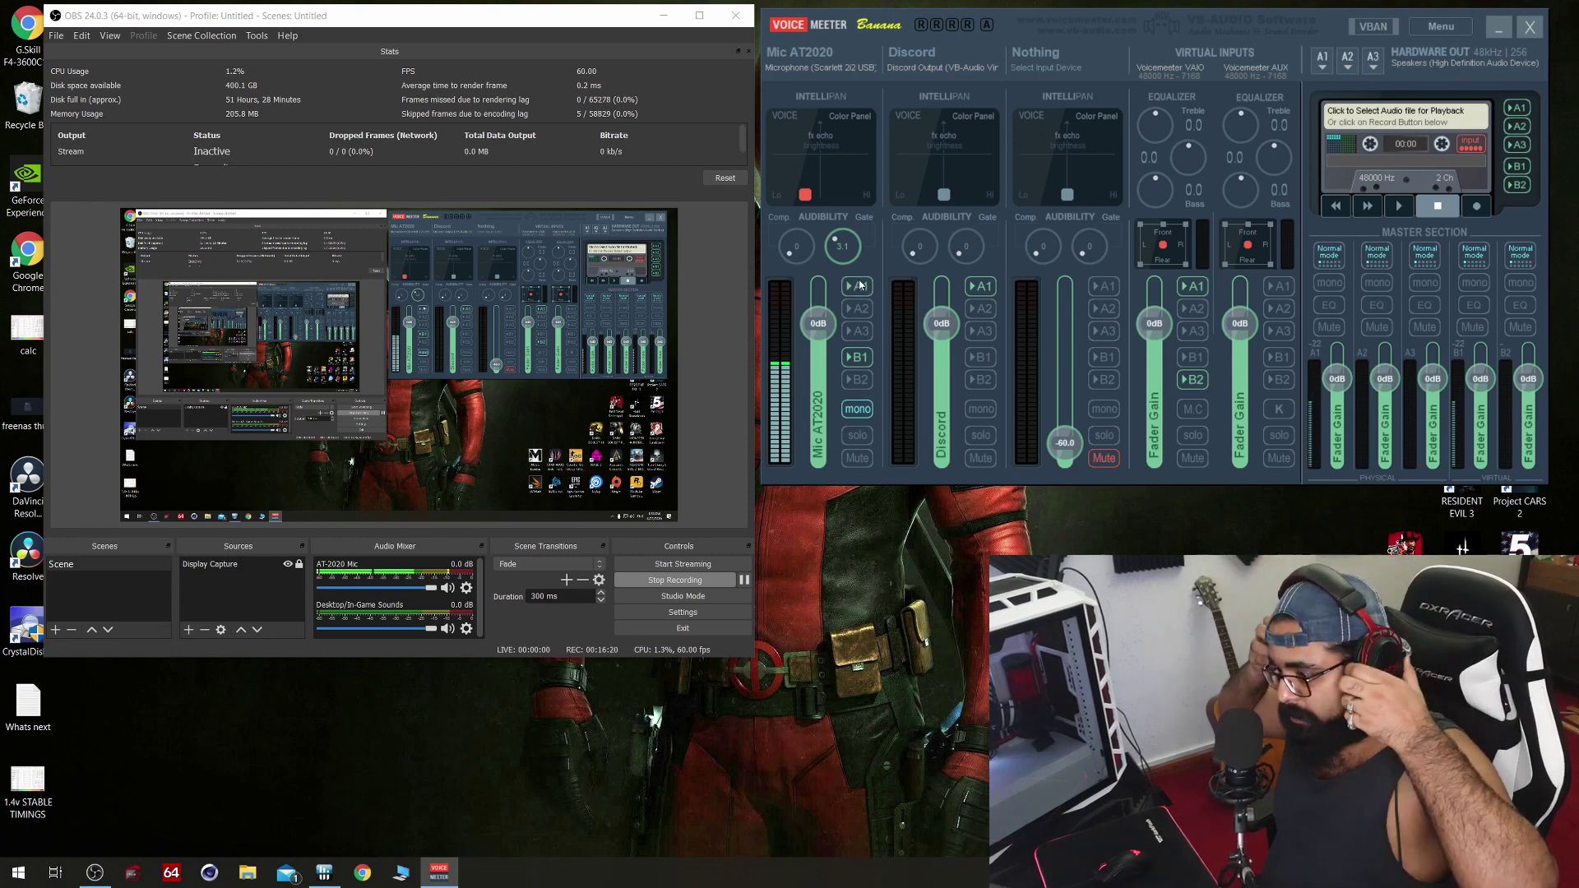
# - Route the Mic AT2020 strip to A1 and compare its sound with mono switched off and on again
pyautogui.click(856, 412)
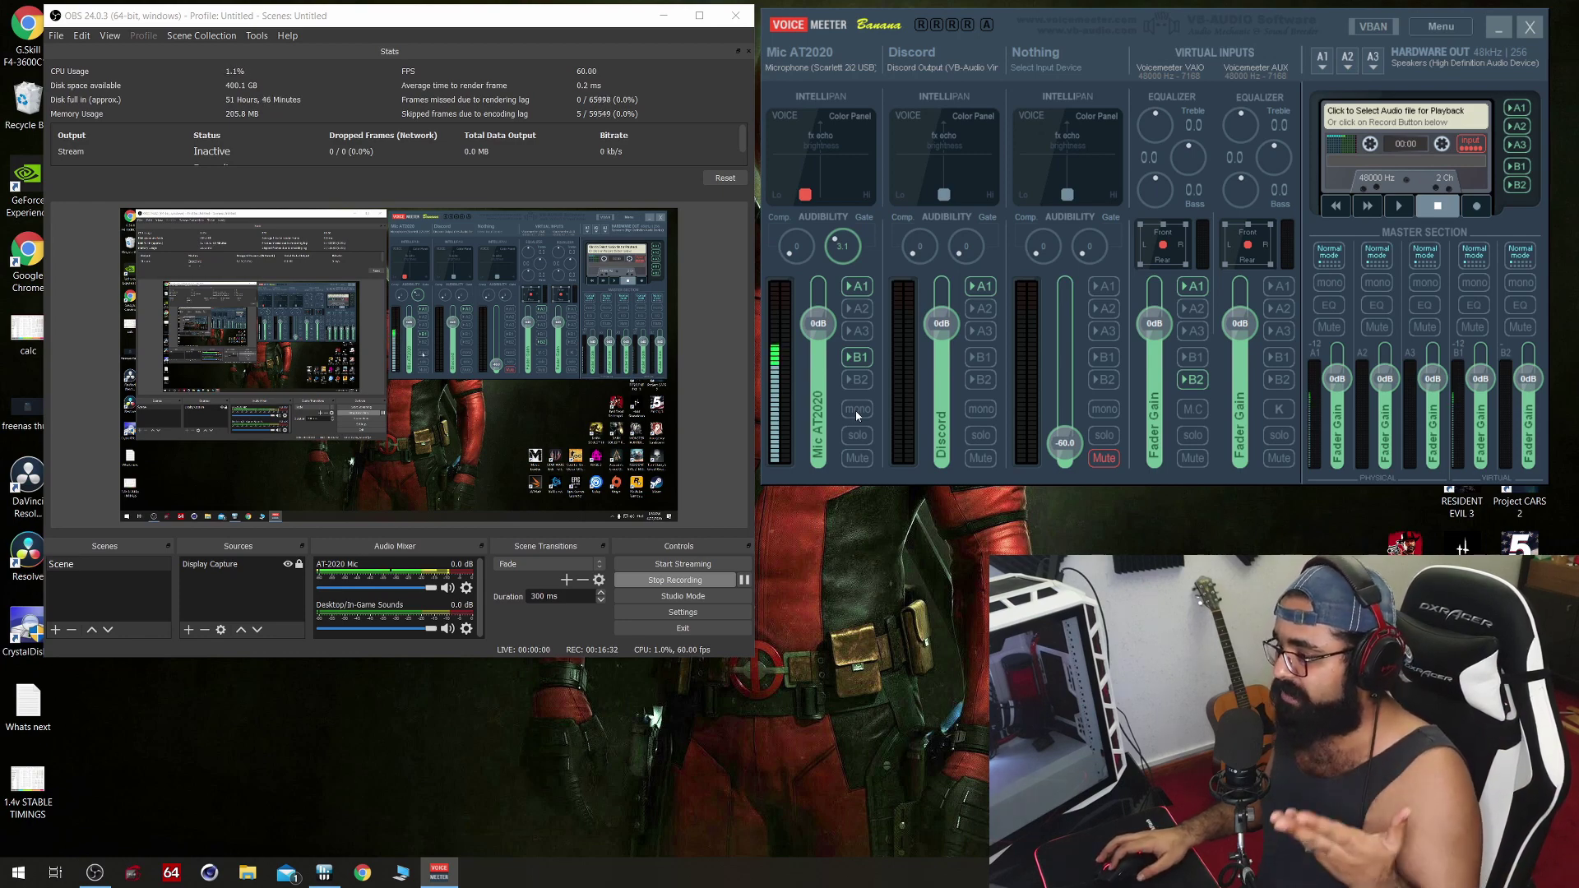
pyautogui.click(857, 410)
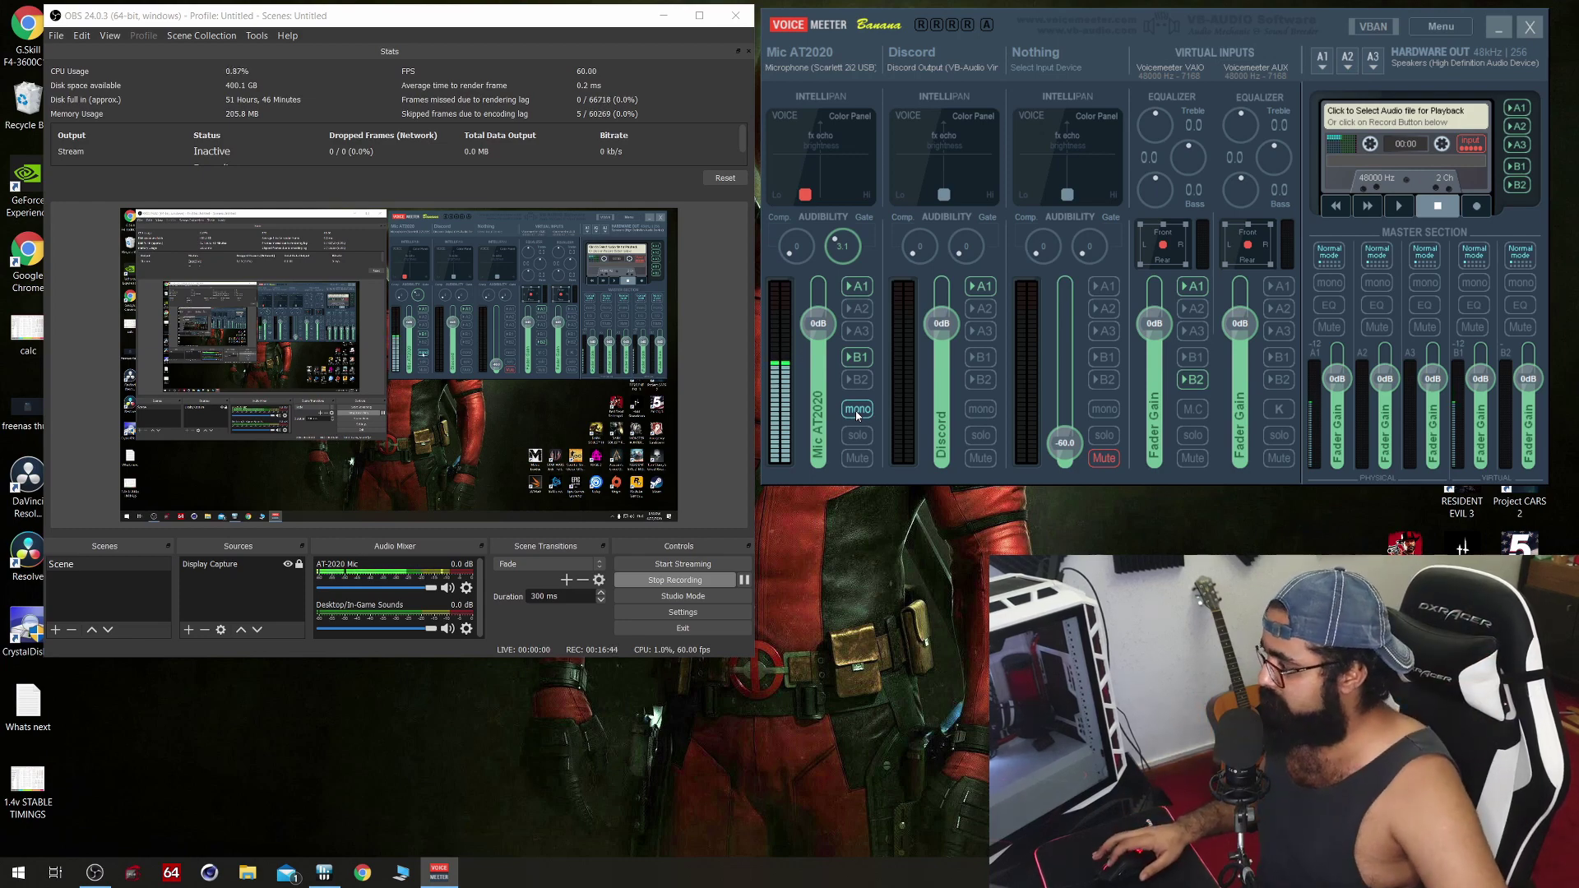
pyautogui.click(855, 411)
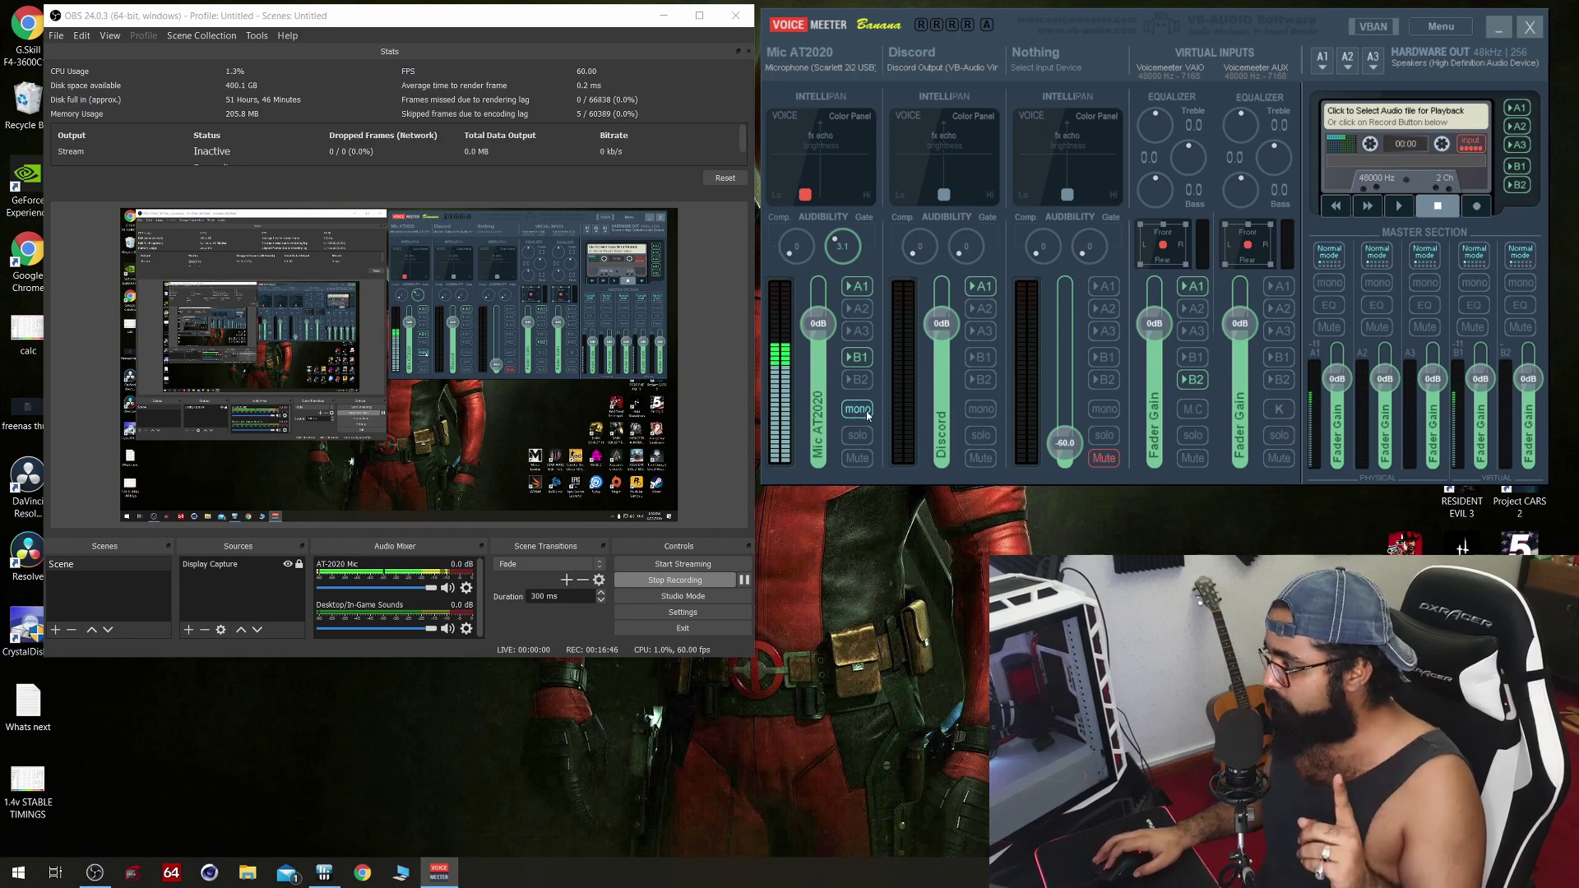
# - Open VoiceMeeter's system settings and set the WDM buffering to 128 samples
pyautogui.click(1454, 26)
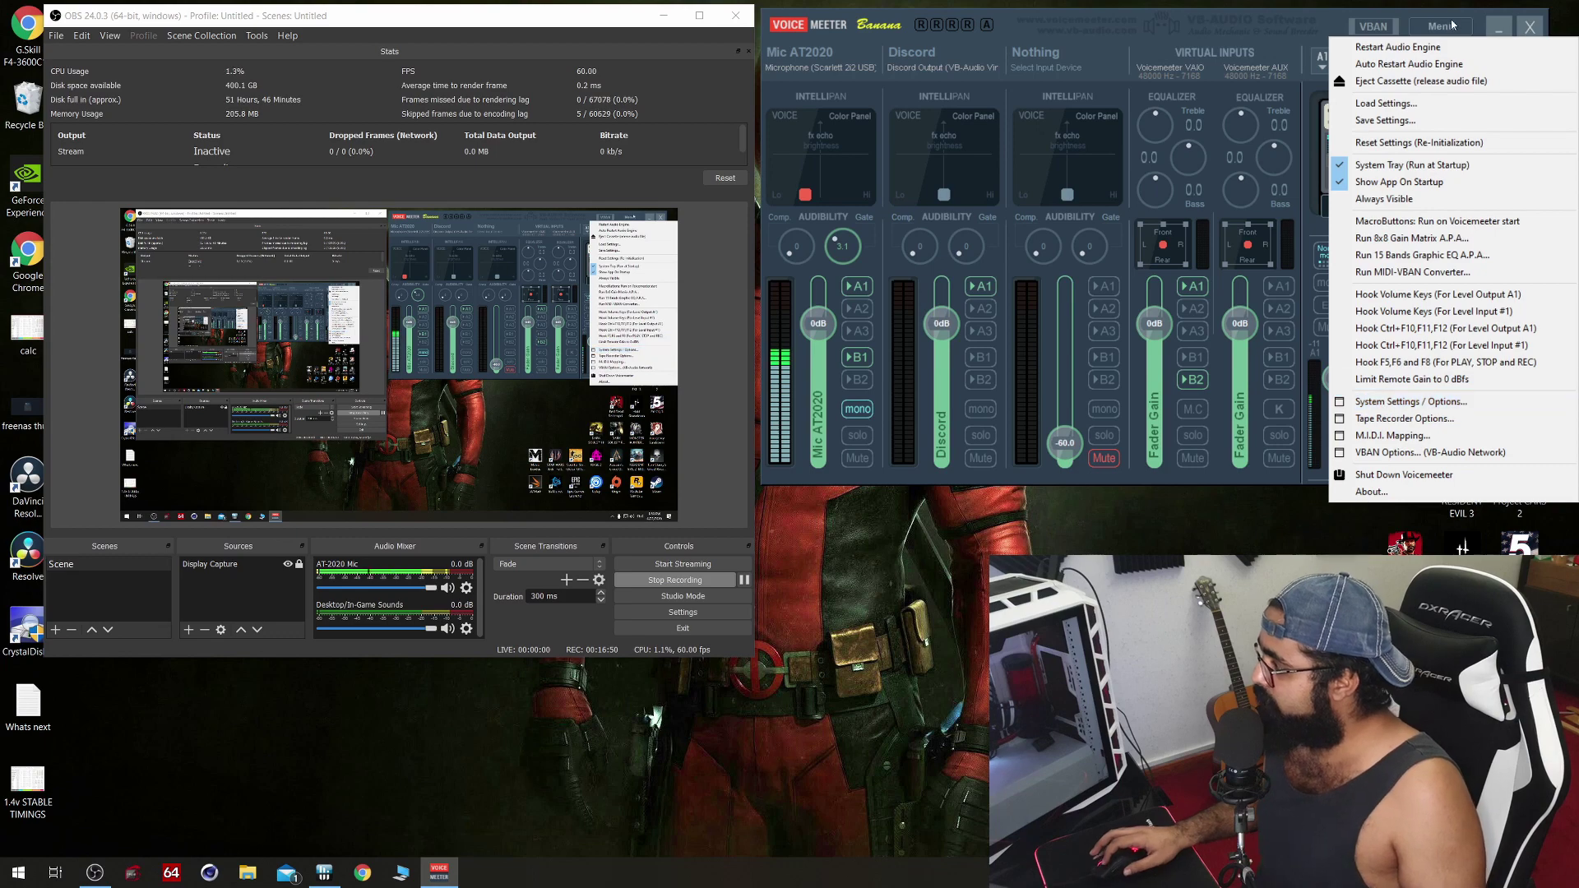
pyautogui.click(1406, 403)
pyautogui.moveTo(1286, 30); pyautogui.dragTo(458, 38)
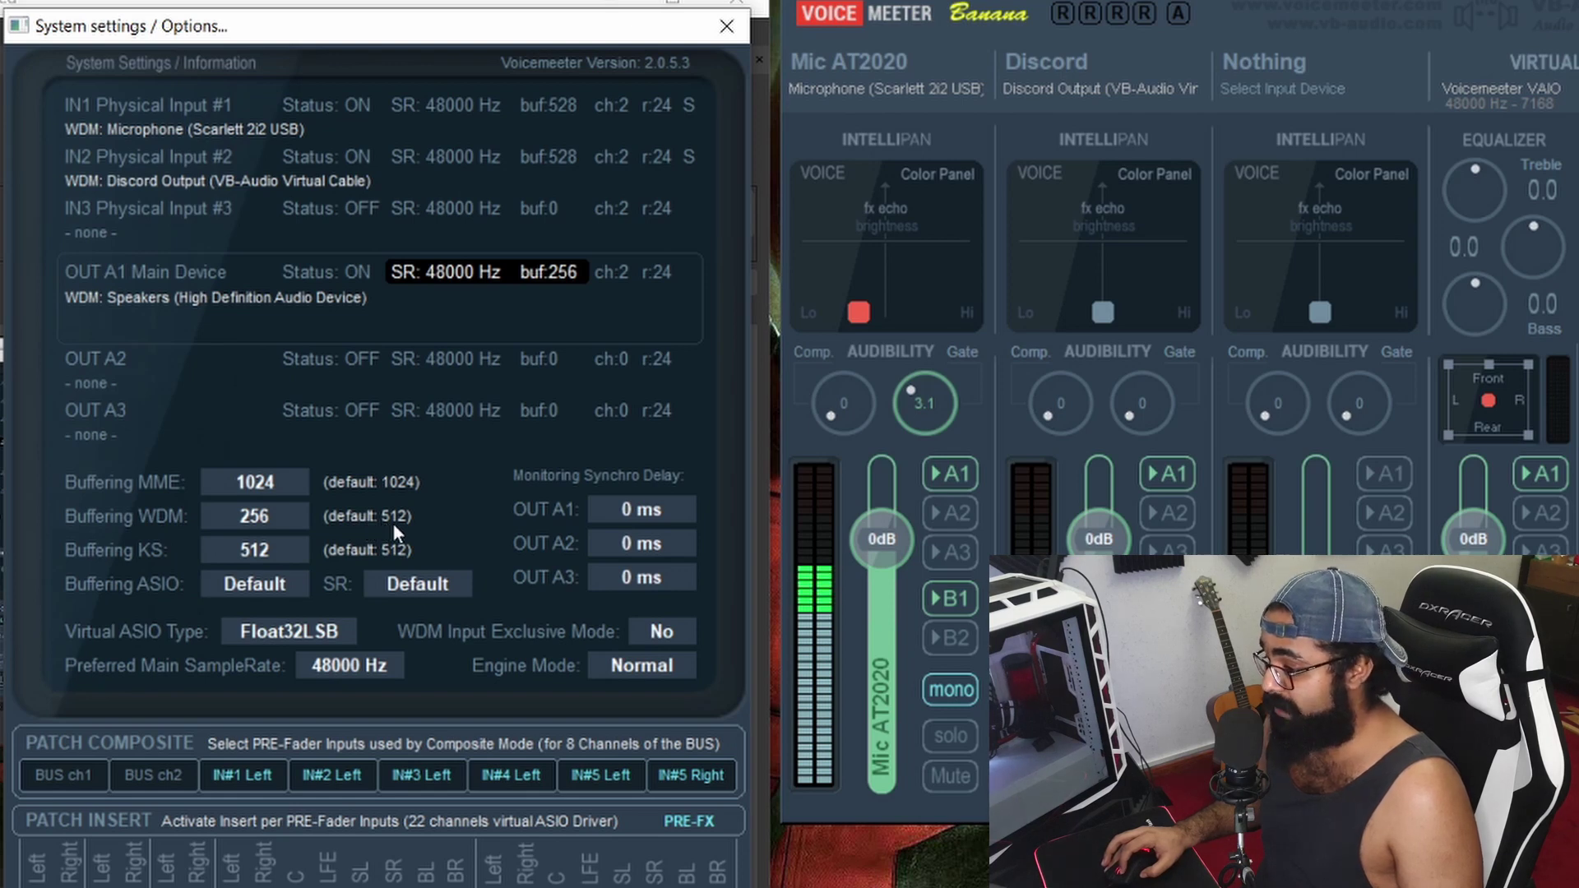
pyautogui.click(277, 527)
pyautogui.press('Return')
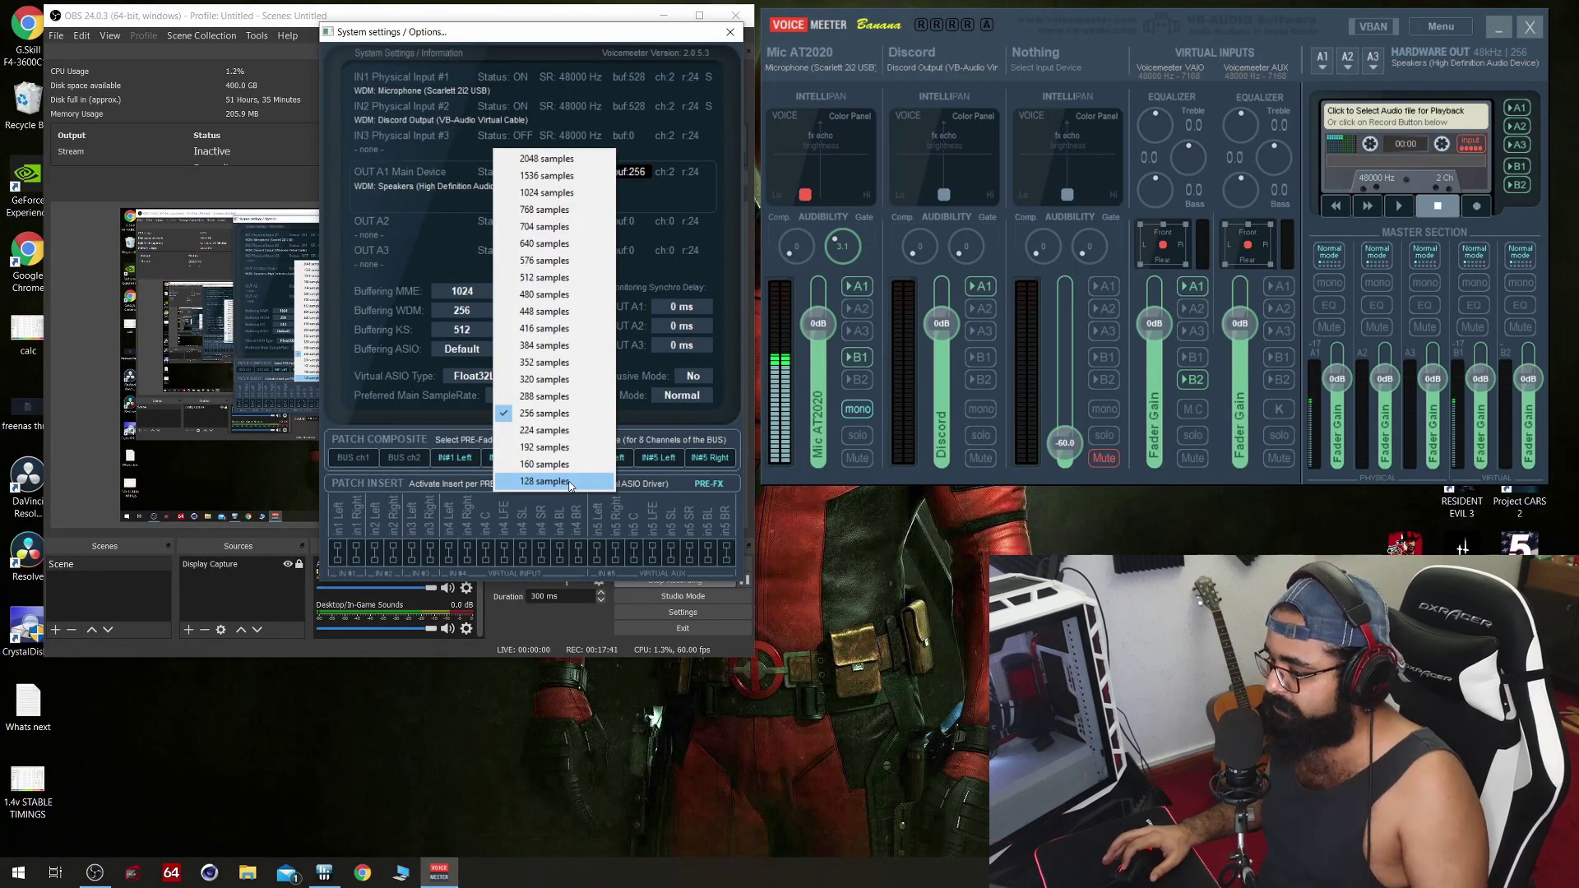
pyautogui.click(570, 485)
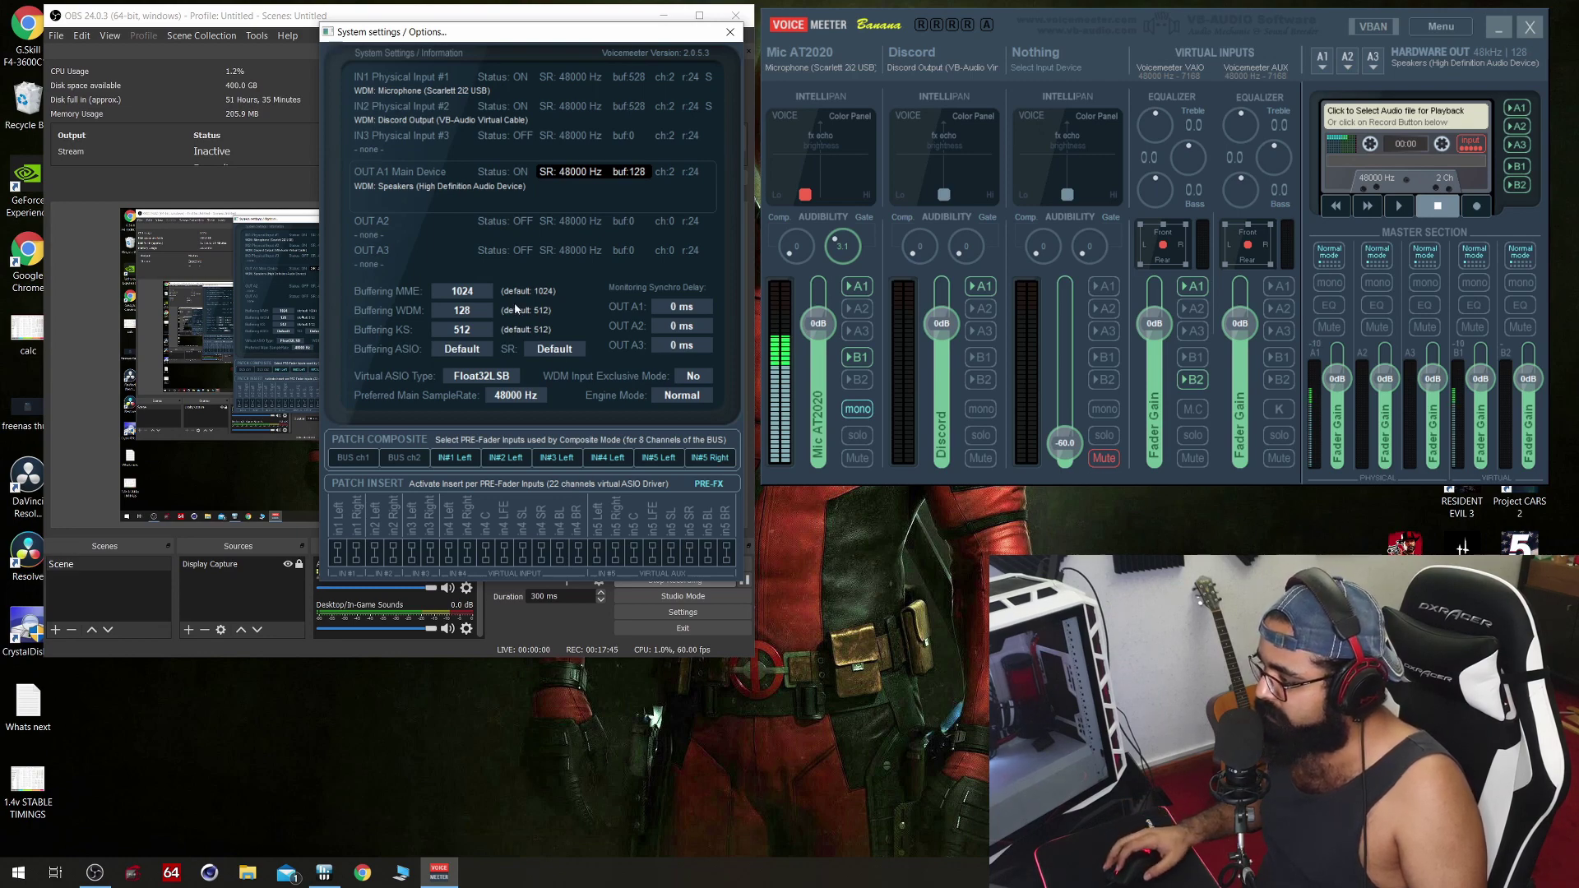
# - Set the WDM buffering back to 256 samples
pyautogui.click(467, 313)
pyautogui.press('Return')
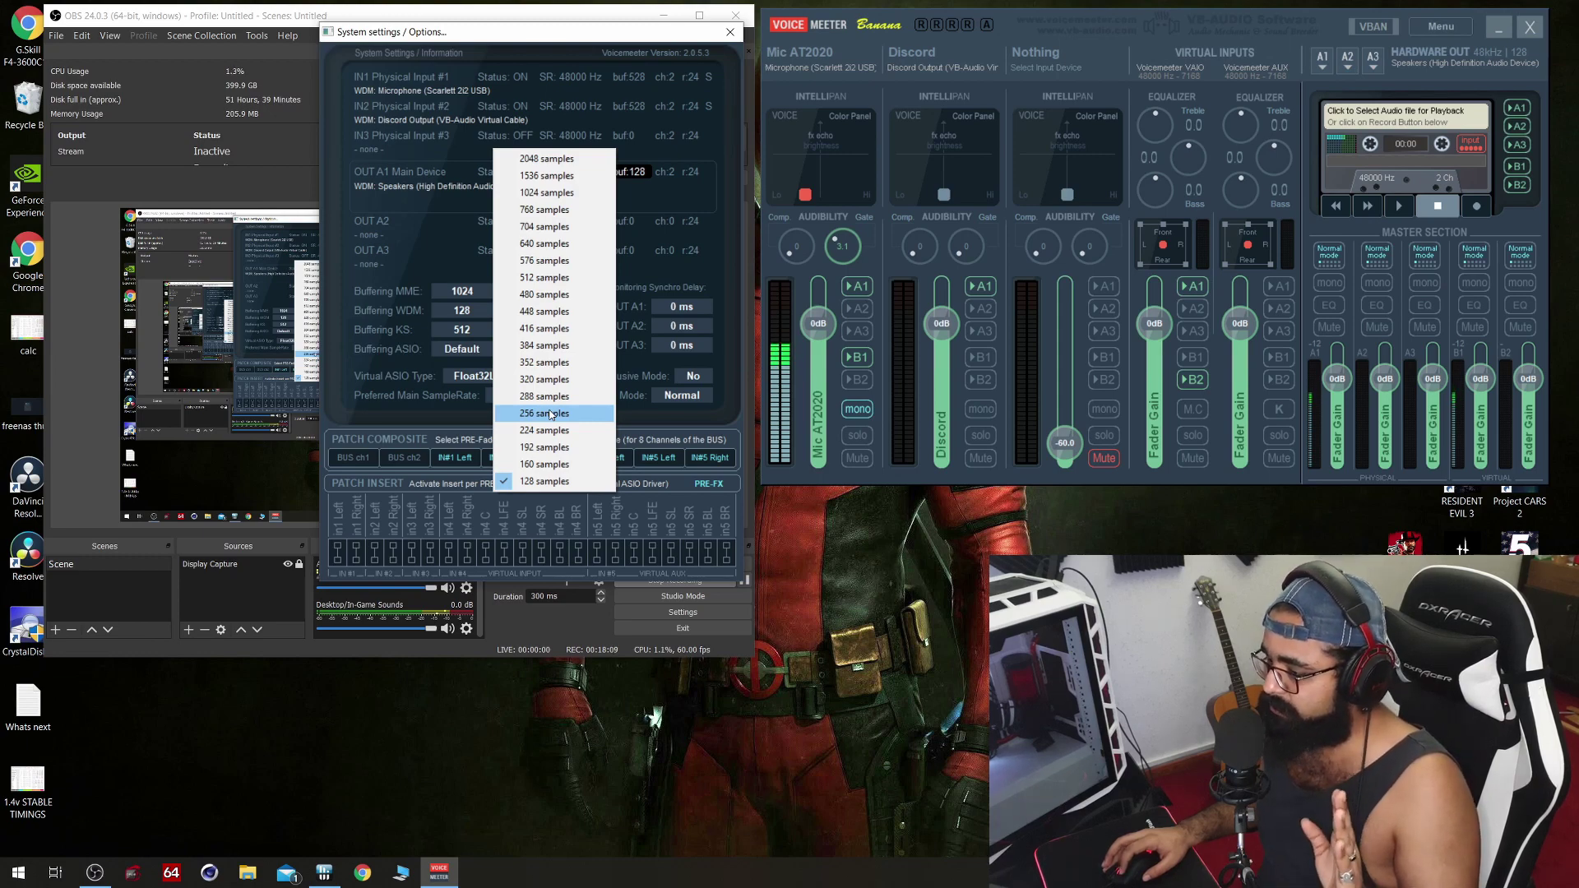
pyautogui.click(550, 414)
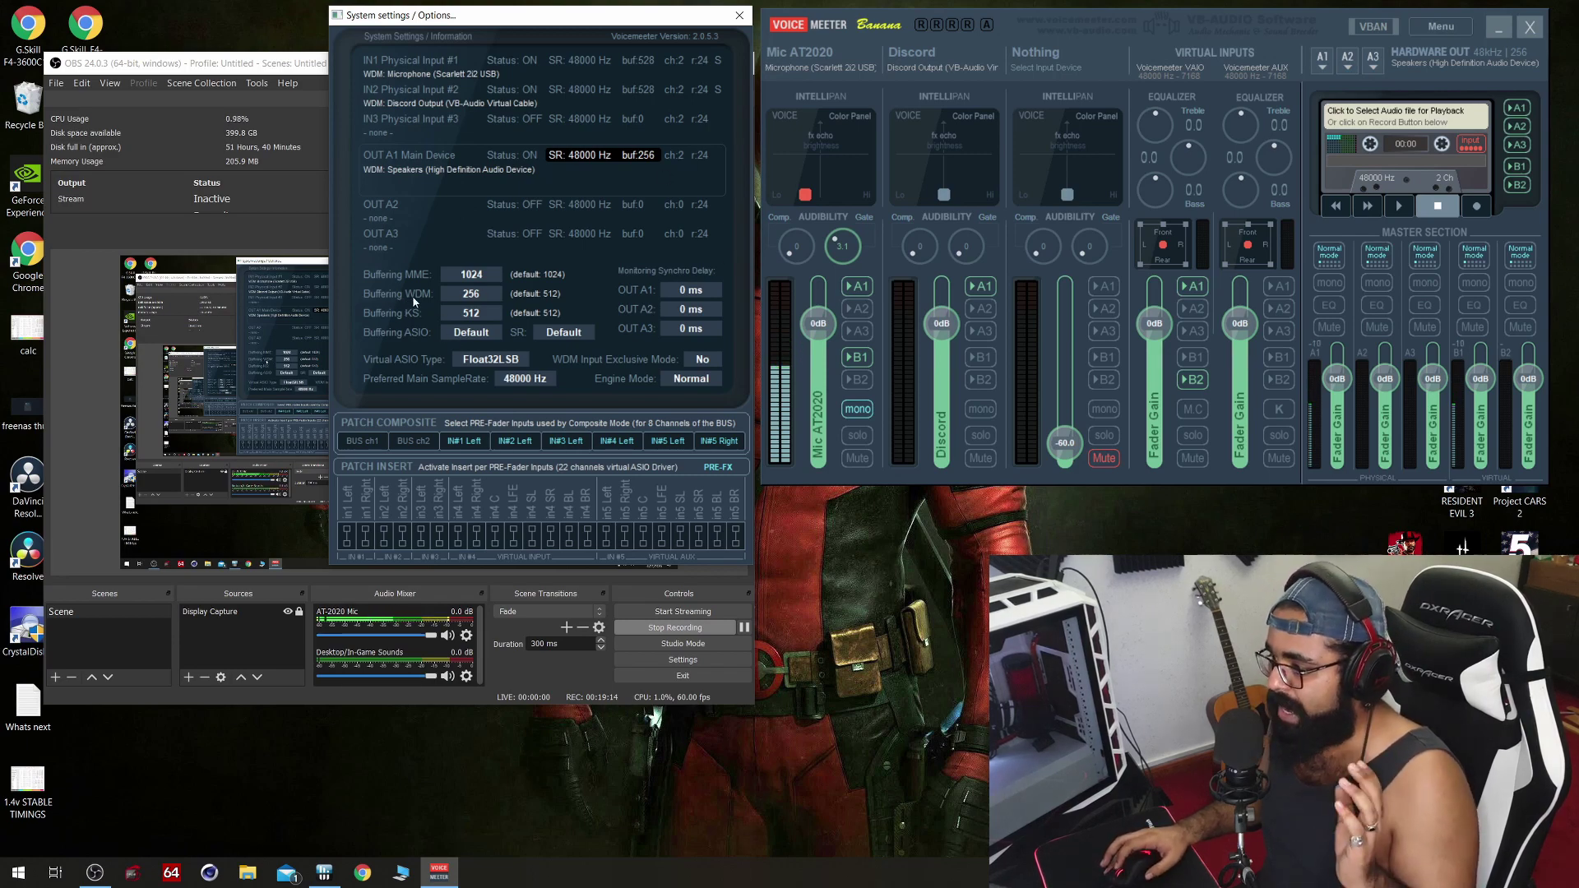
# - Review the available WDM buffering sizes without changing the setting and close VoiceMeeter's system settings
pyautogui.click(461, 299)
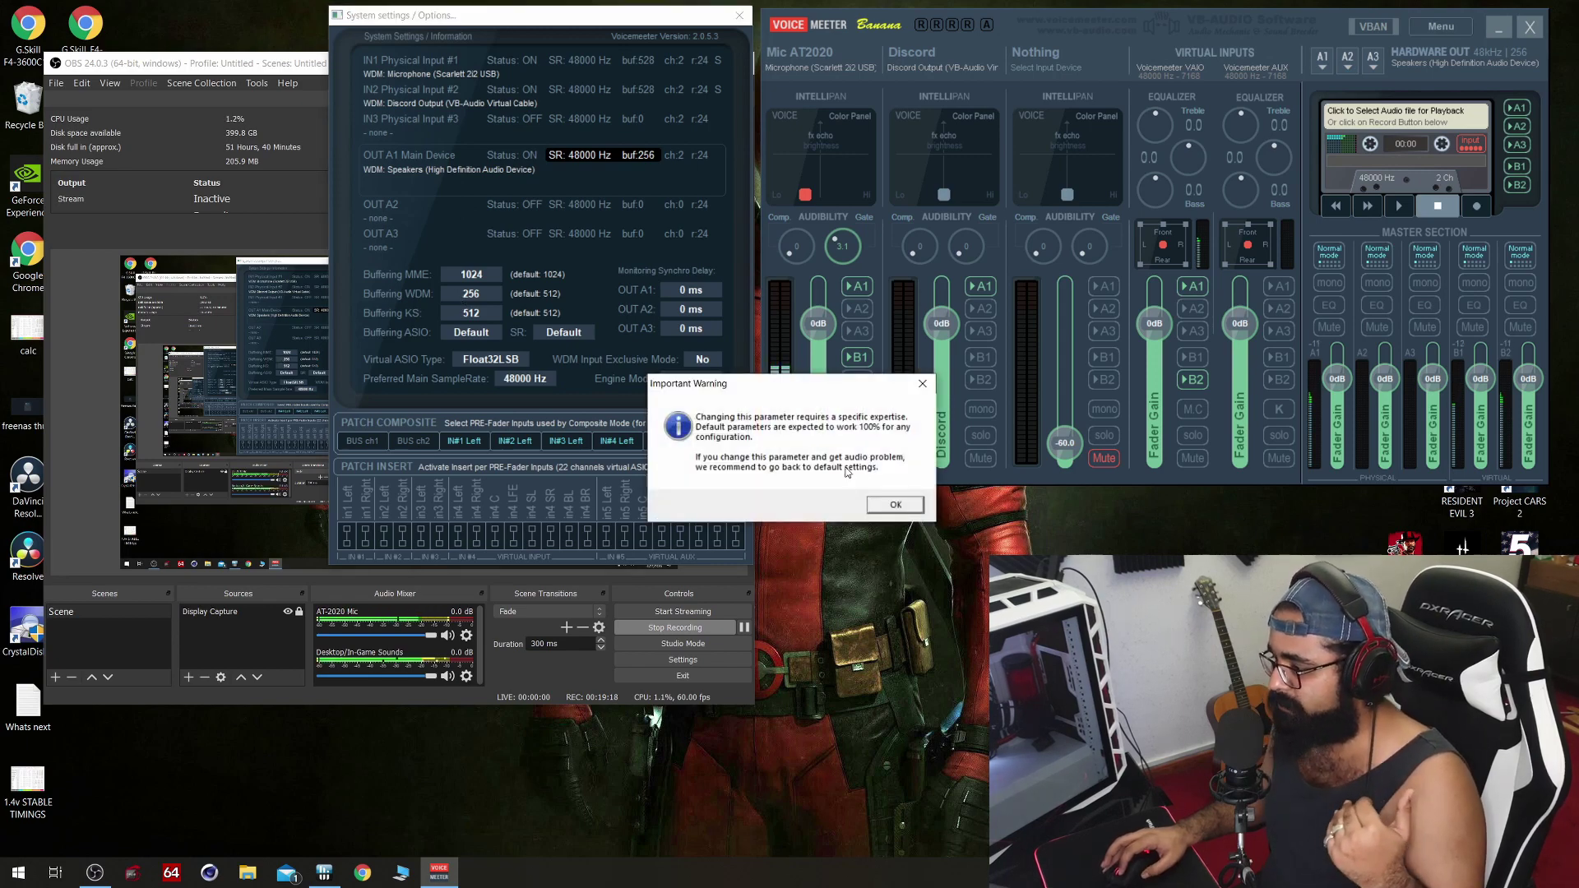
pyautogui.click(896, 504)
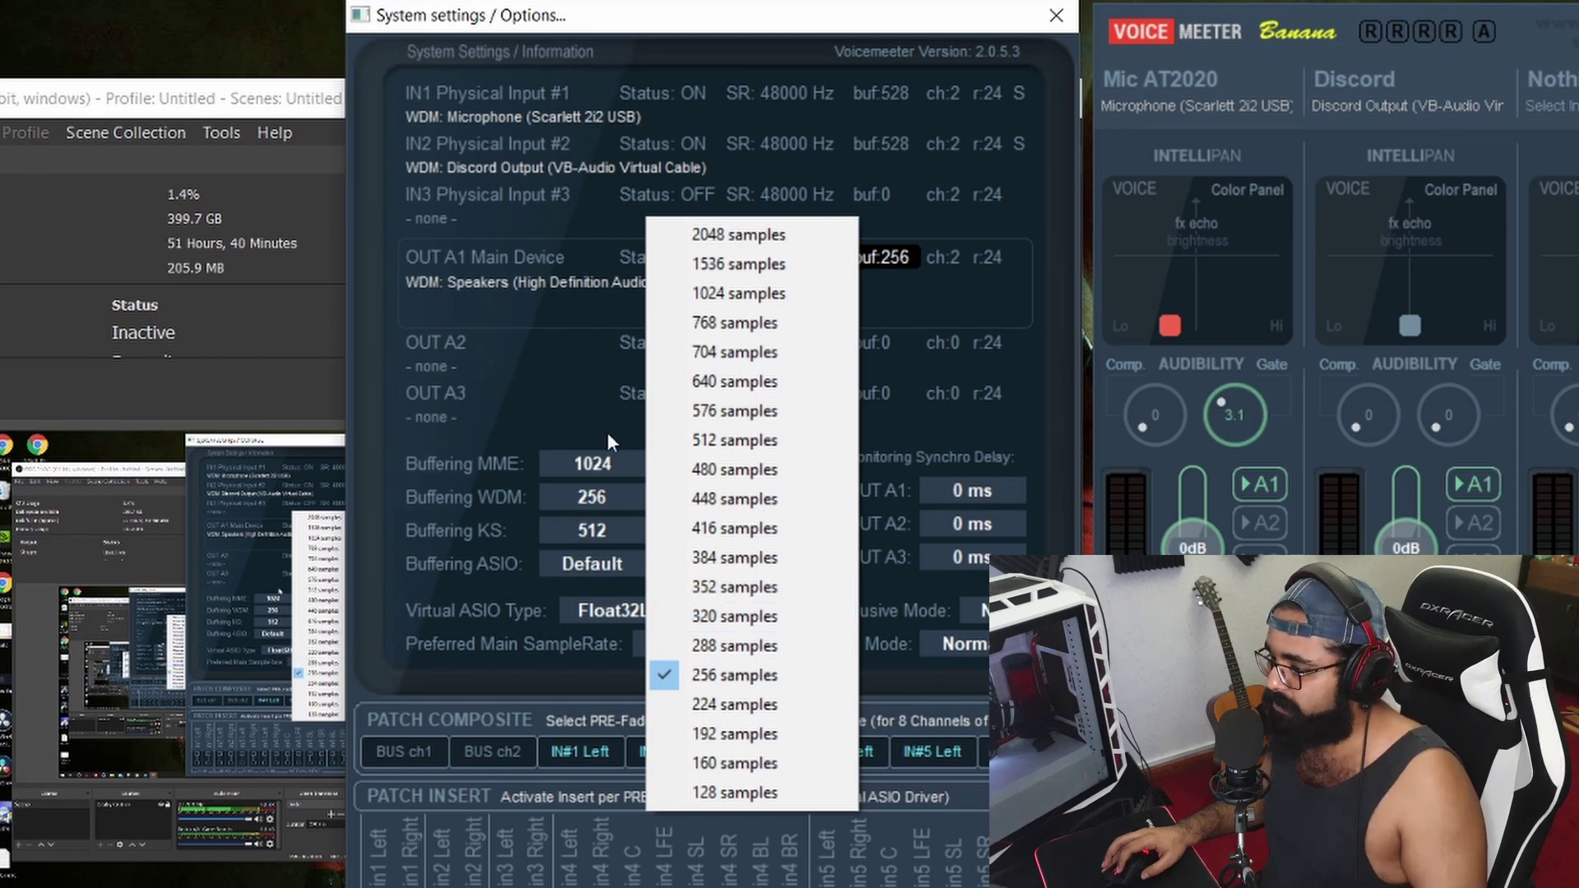
pyautogui.click(567, 418)
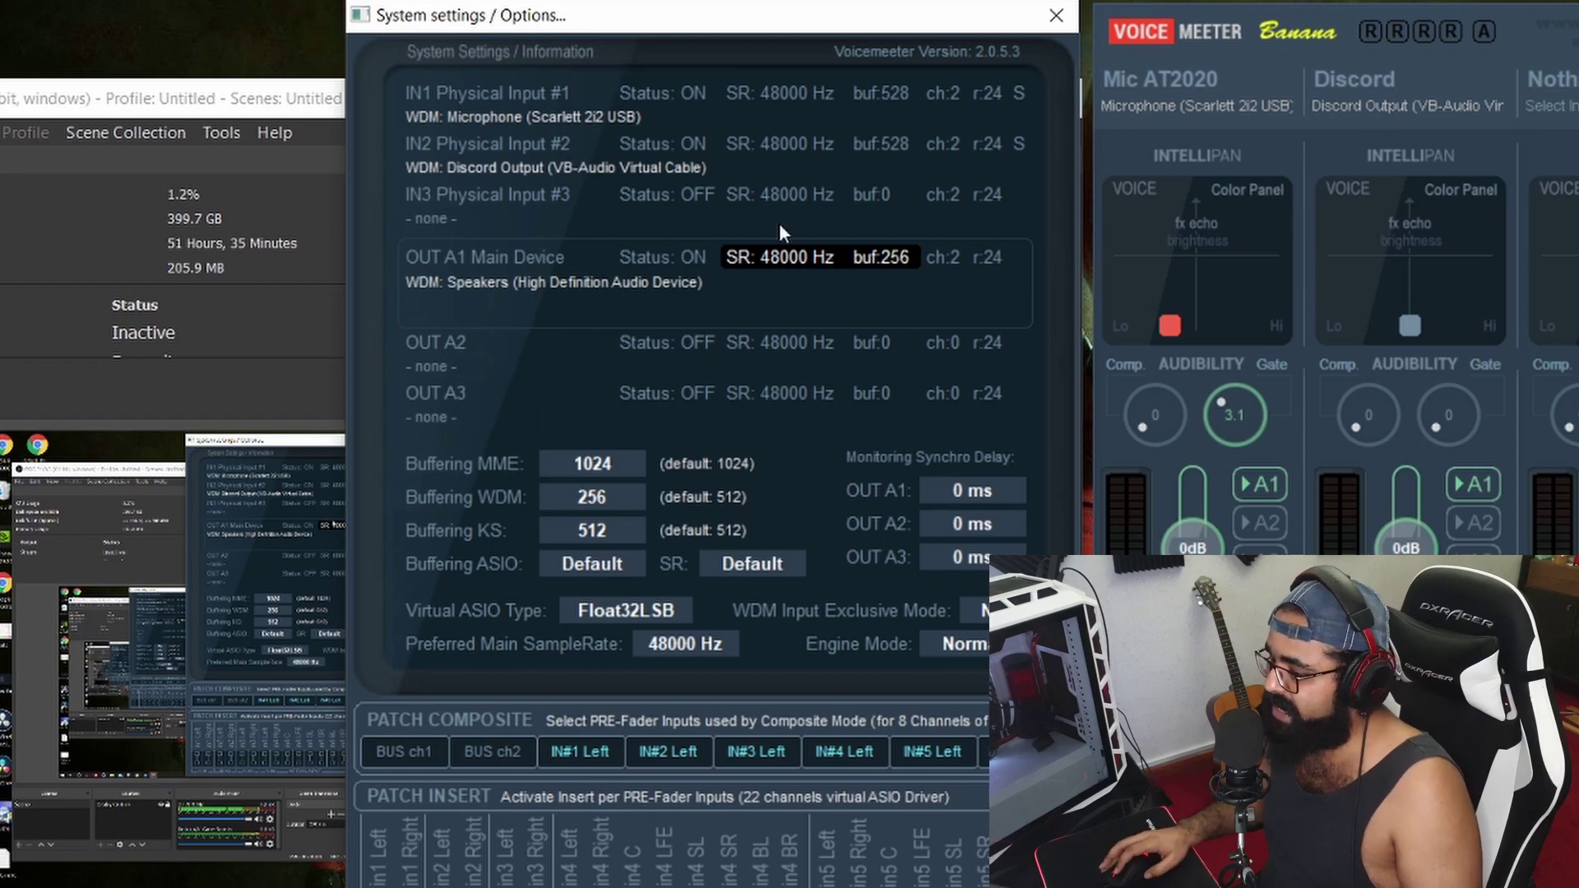
pyautogui.click(1056, 14)
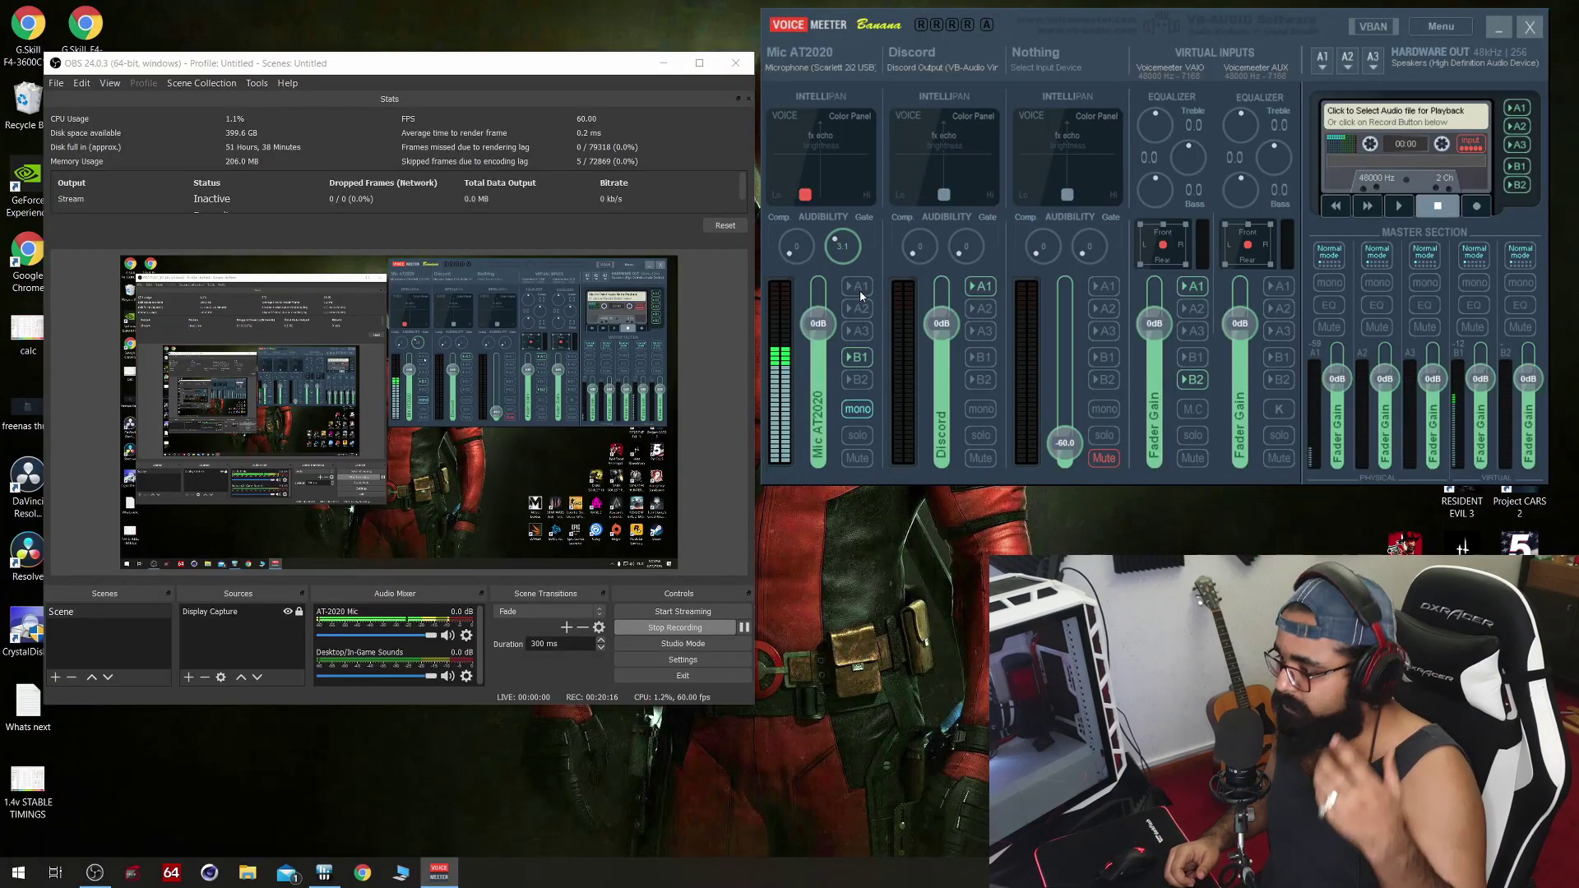